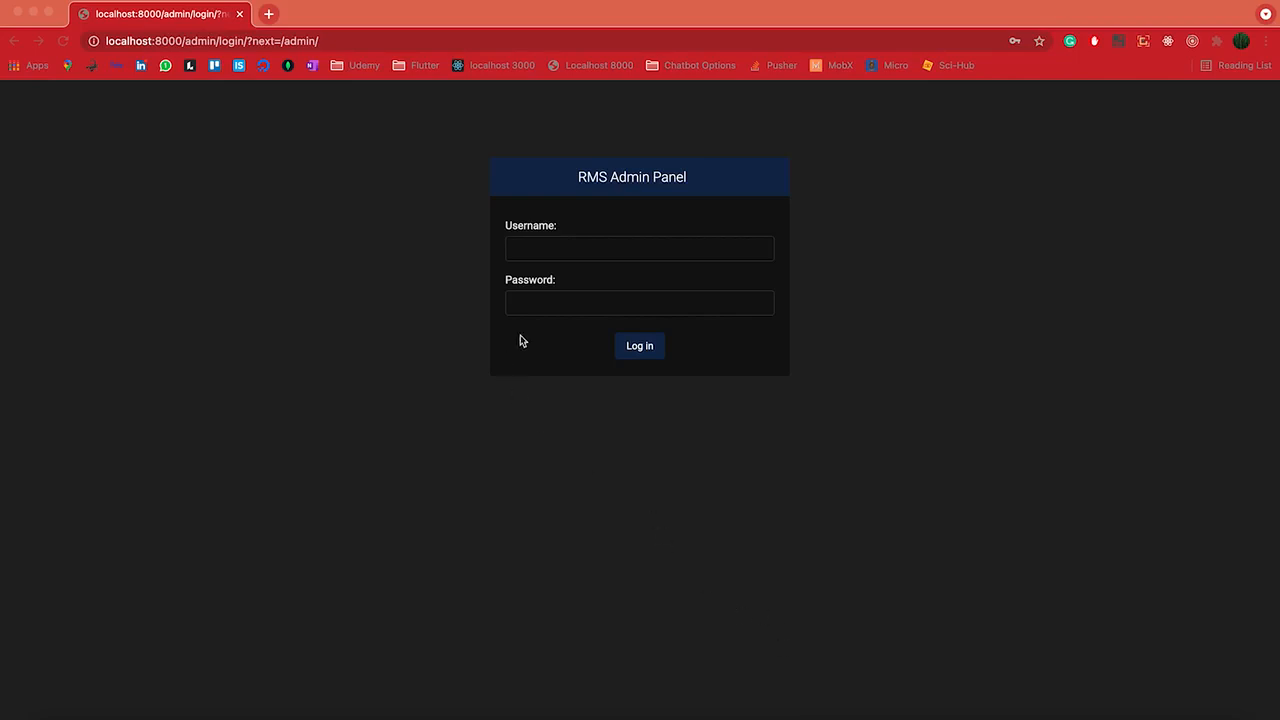
# Sign in to the RMS Admin Panel with the suggested manager username and its password
pyautogui.click(560, 243)
pyautogui.write('hote')
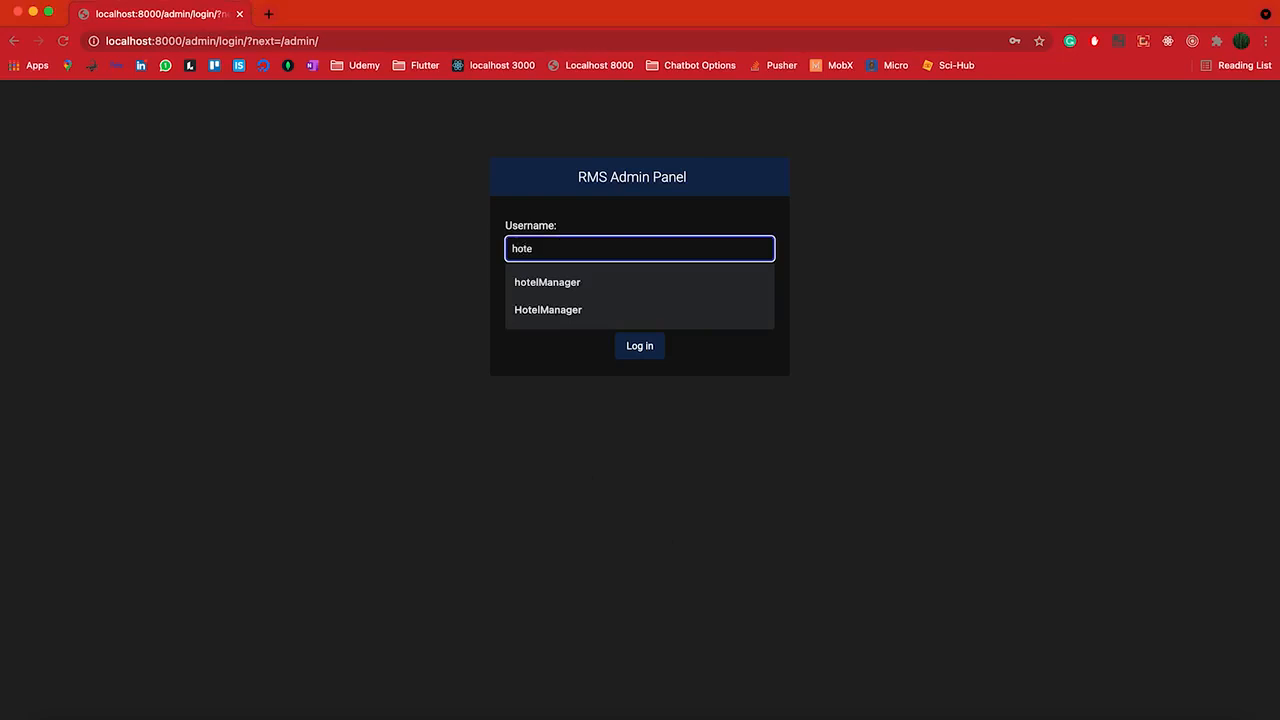
pyautogui.press('Down')
pyautogui.press('Return')
pyautogui.click(587, 300)
pyautogui.write('••••')
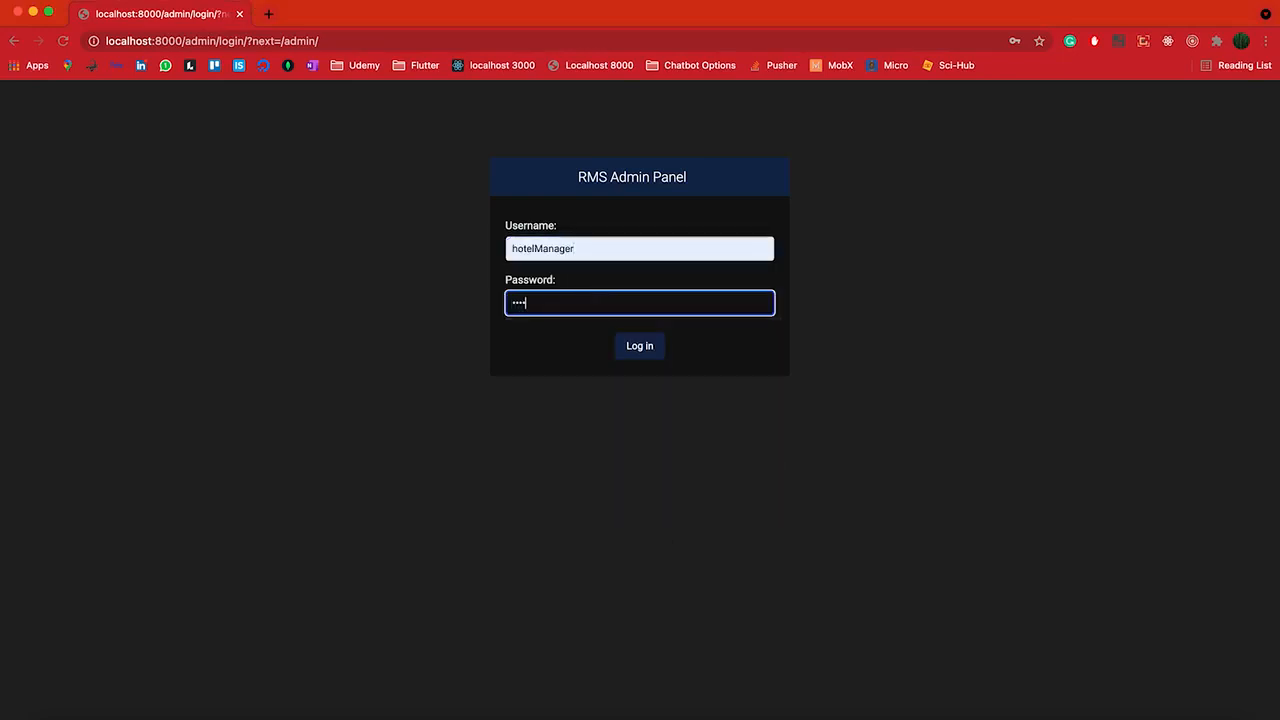
pyautogui.click(616, 345)
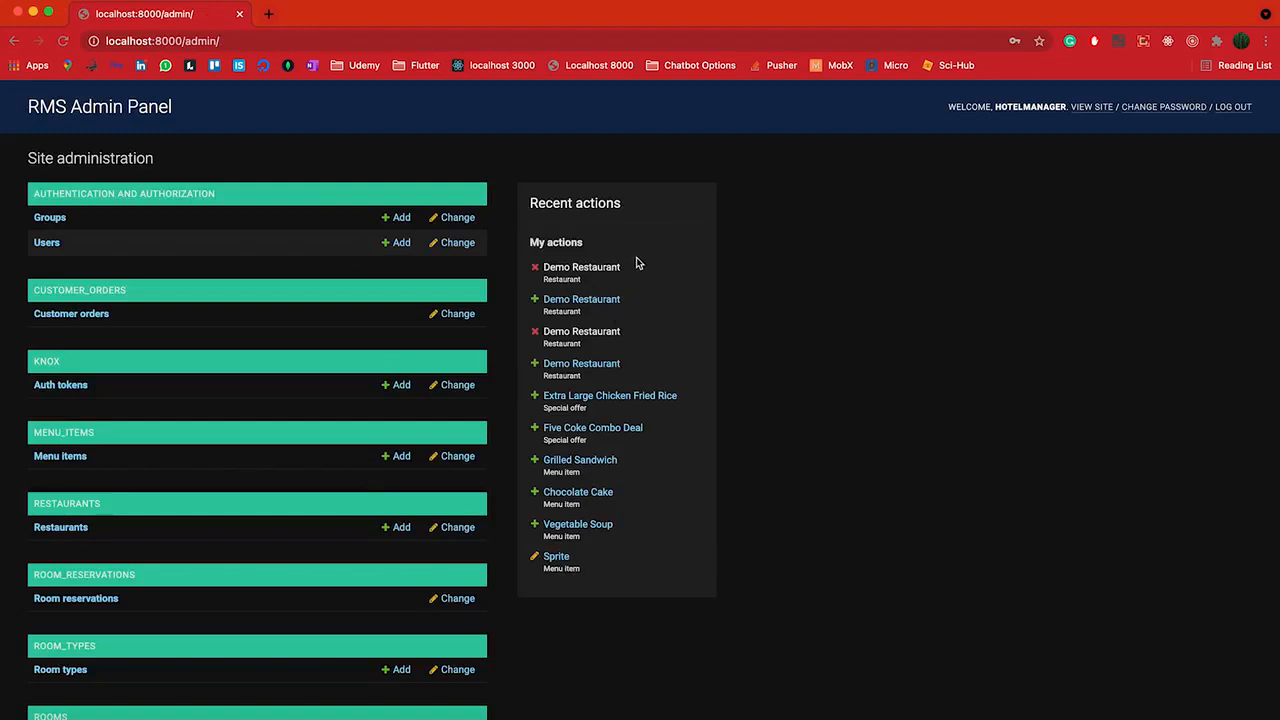
# Browse the dashboard and the list of 58 customer orders
pyautogui.scroll(-2, 122, 350)
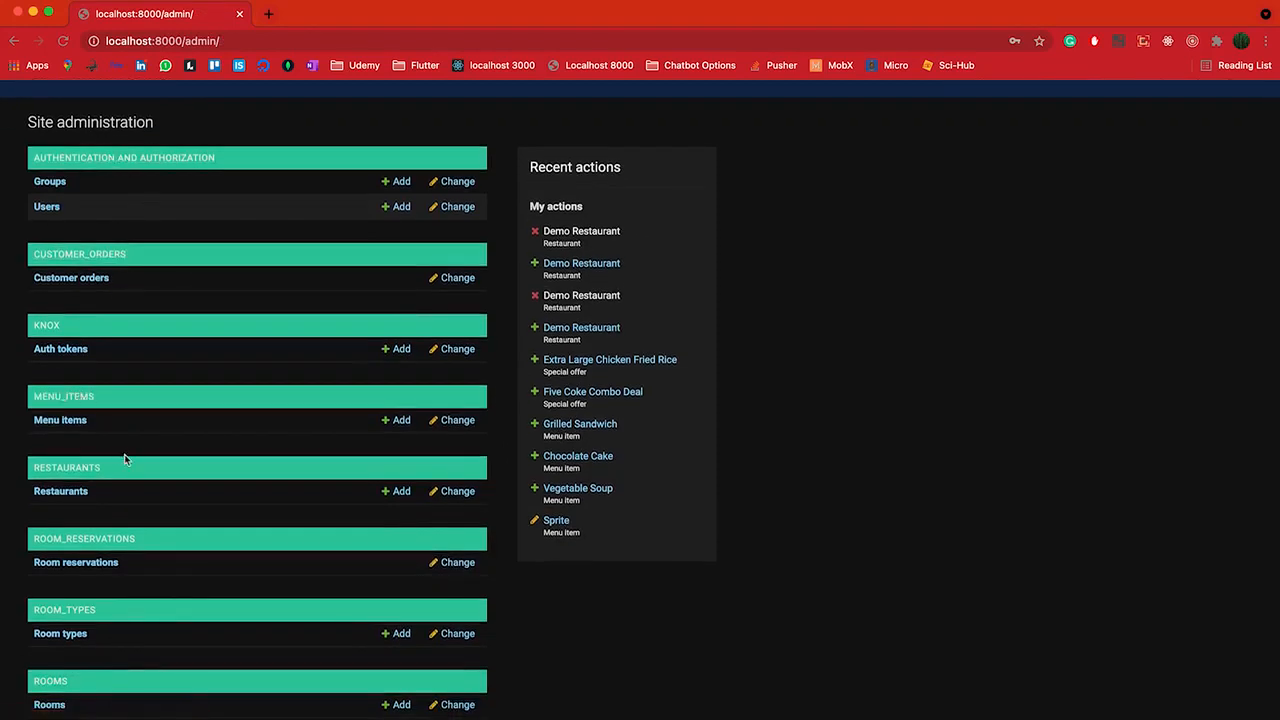
pyautogui.scroll(-1, 126, 460)
pyautogui.scroll(-1, 126, 464)
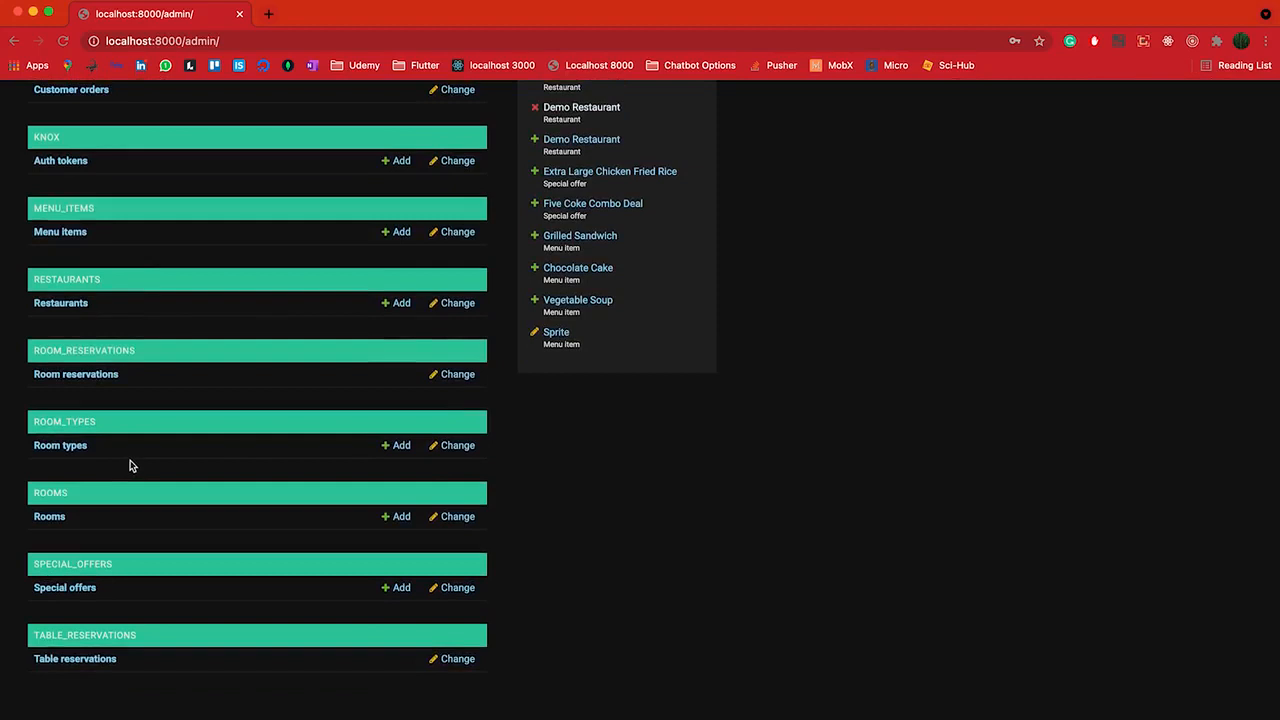
pyautogui.scroll(3, 150, 480)
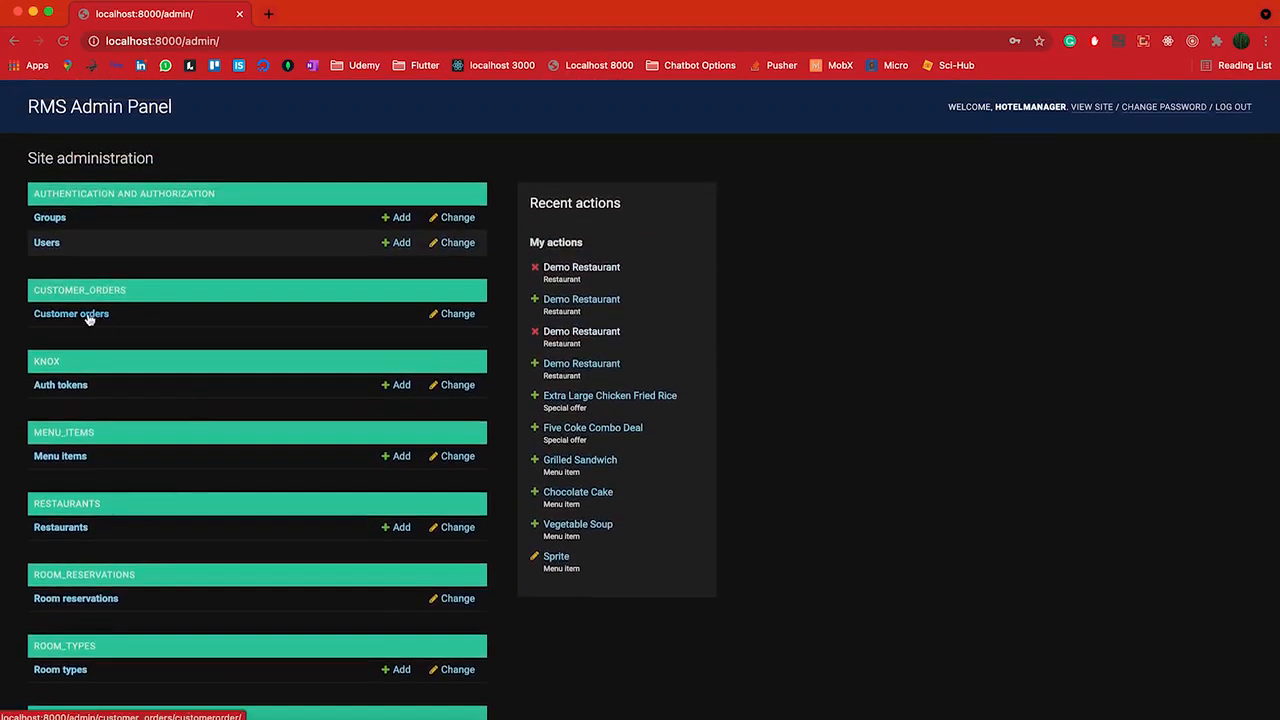
pyautogui.click(89, 318)
pyautogui.scroll(-5, 534, 457)
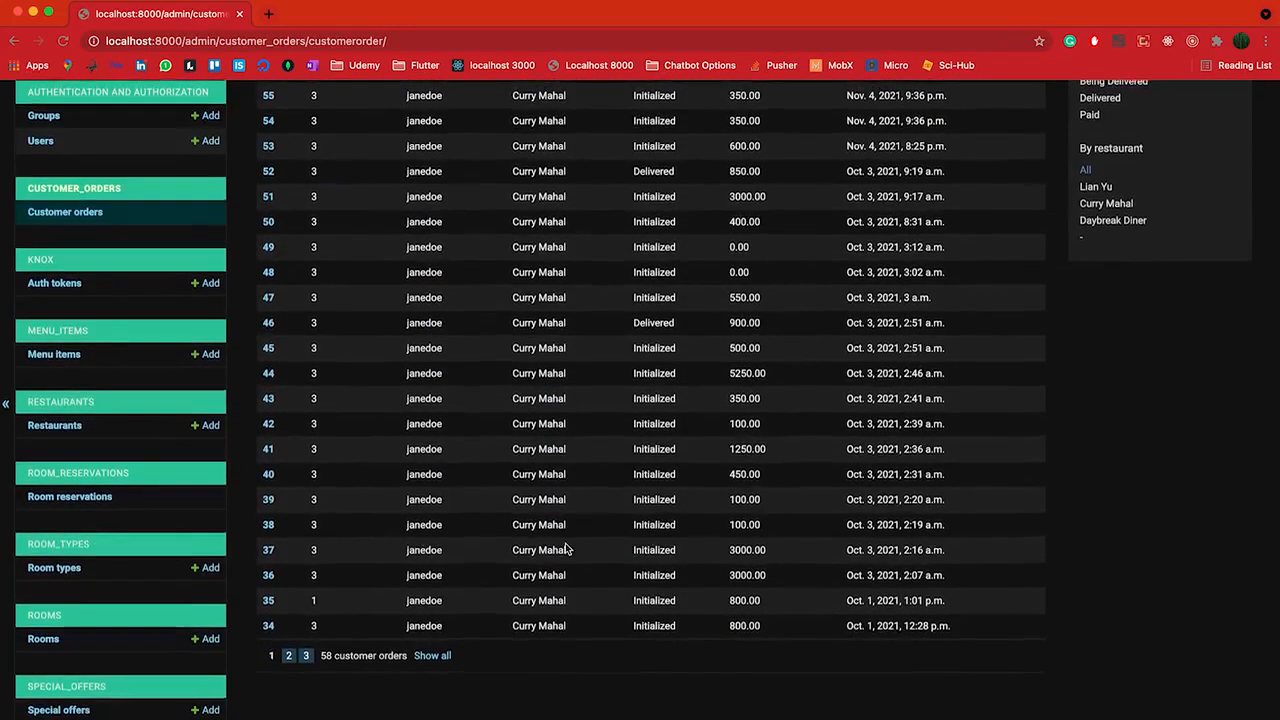
pyautogui.scroll(5, 566, 549)
pyautogui.scroll(-2, 134, 337)
# Open the room reservations list and scroll through its 29 entries
pyautogui.click(86, 405)
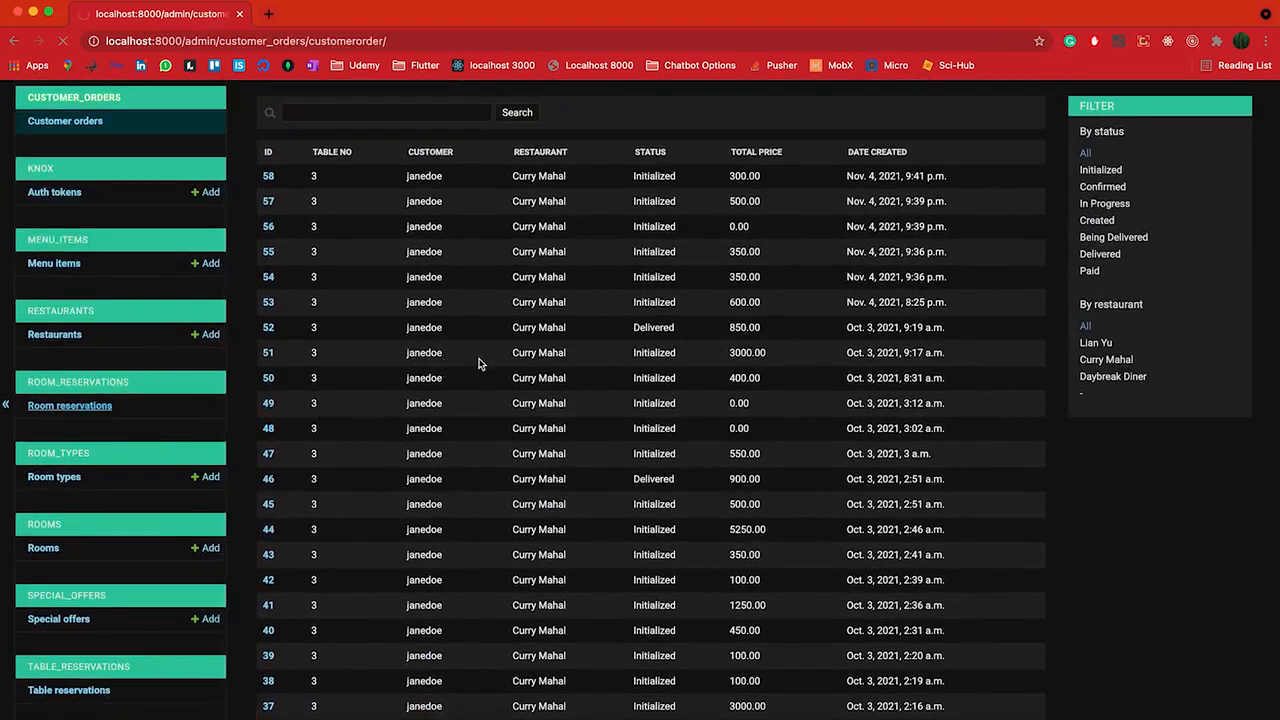
pyautogui.scroll(-4, 497, 449)
pyautogui.scroll(-3, 172, 475)
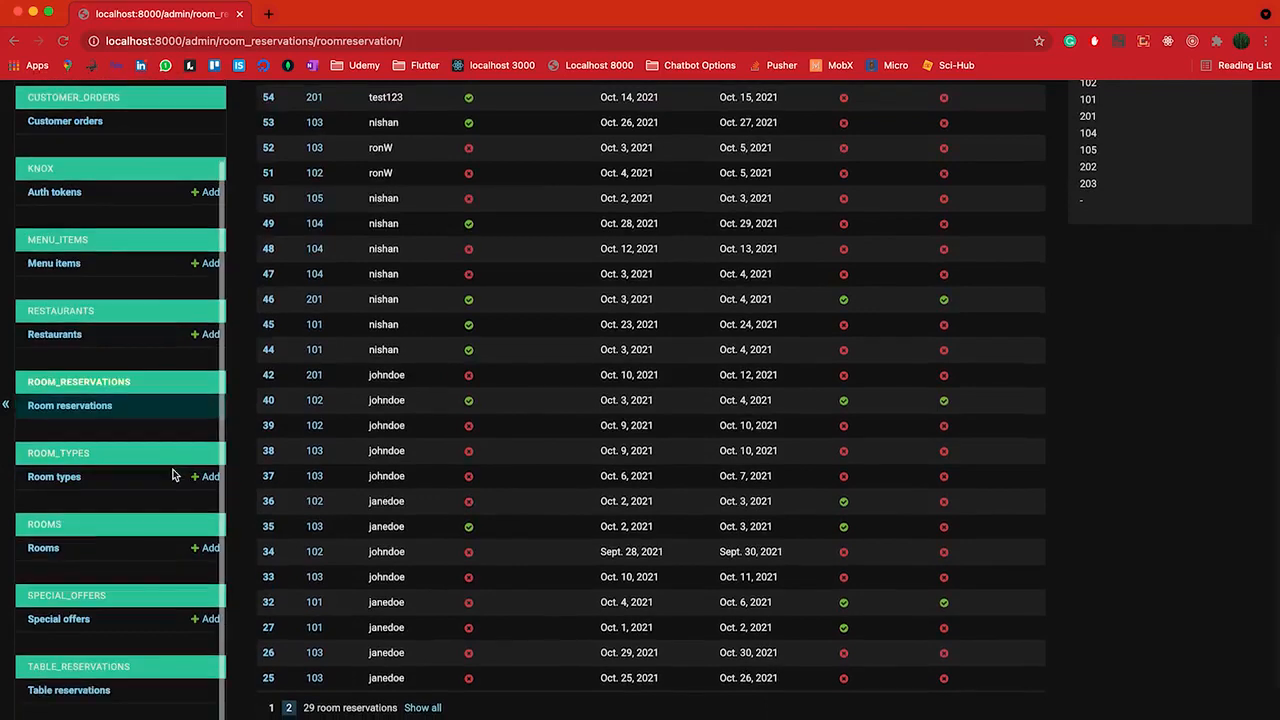
# View the table reservations, the menu items and the 3 special offers
pyautogui.click(69, 691)
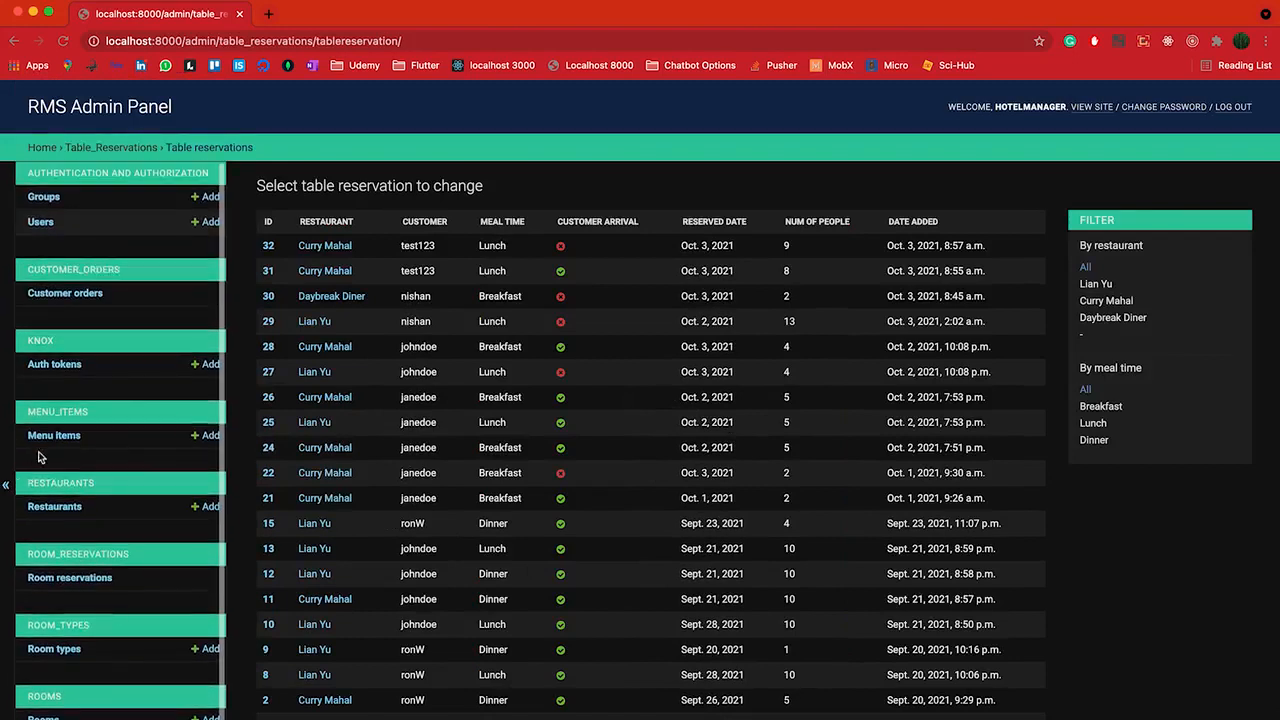
pyautogui.click(54, 440)
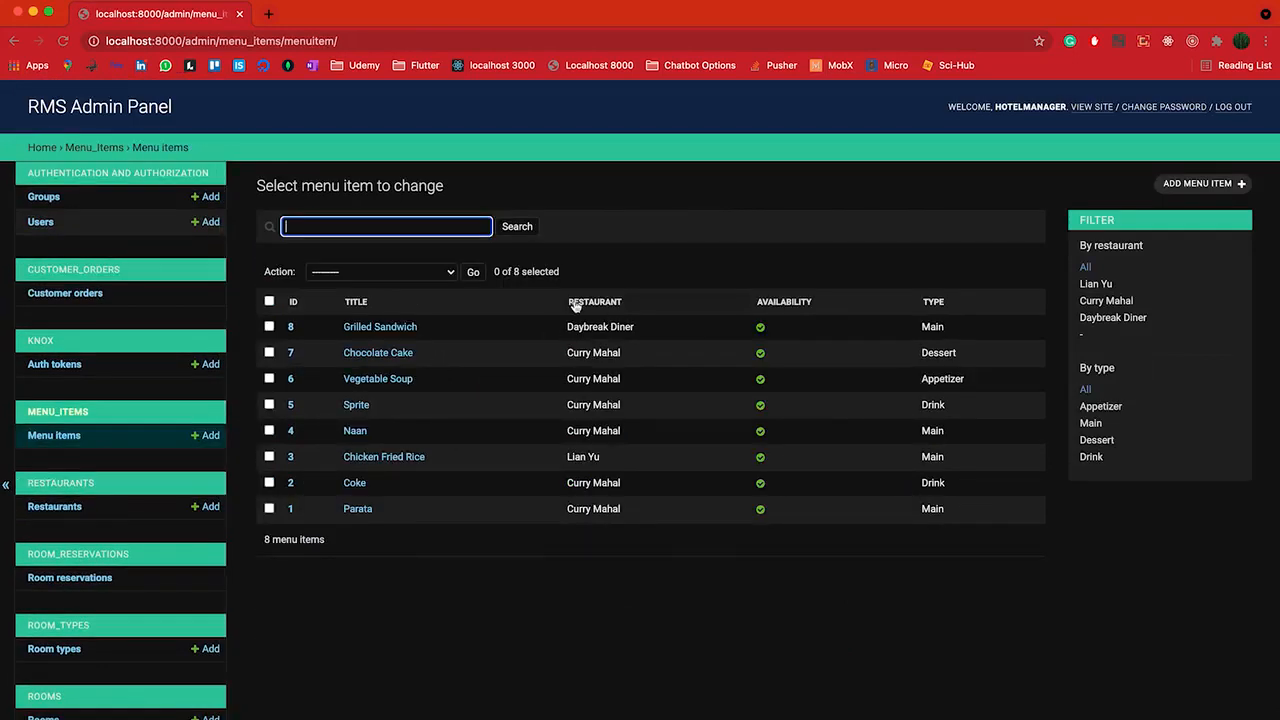
pyautogui.scroll(-5, 100, 510)
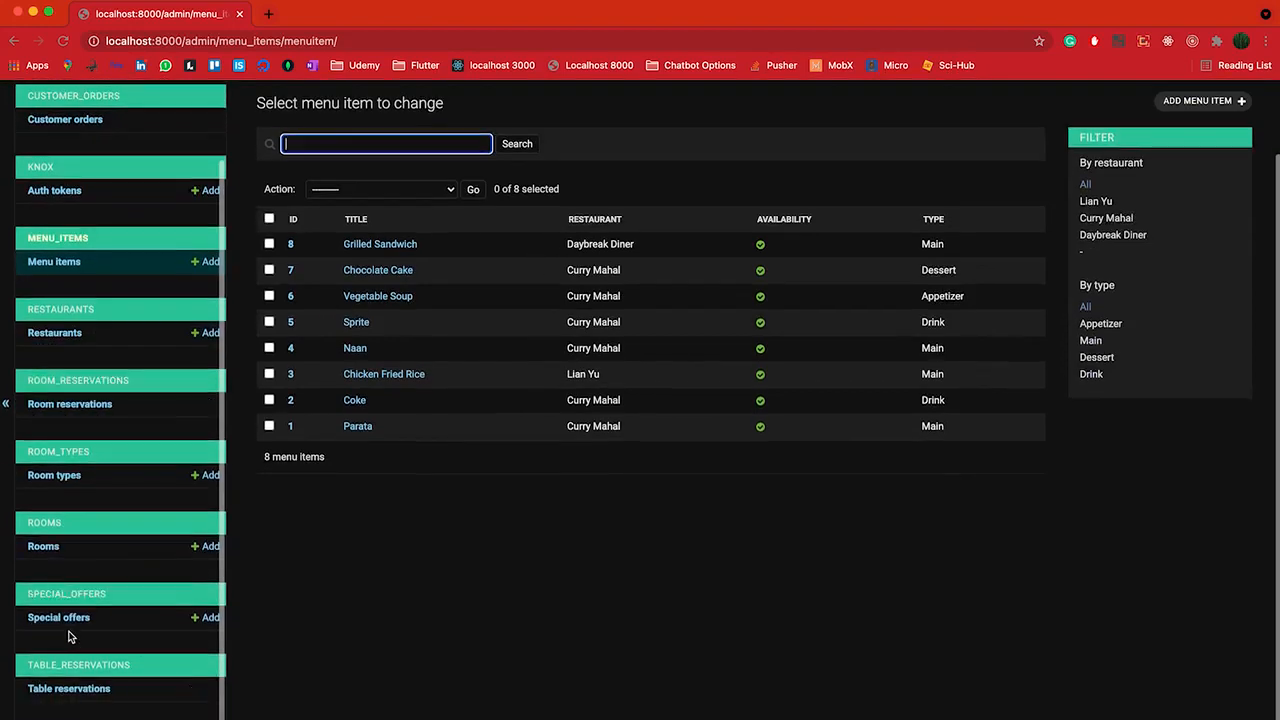
pyautogui.click(67, 620)
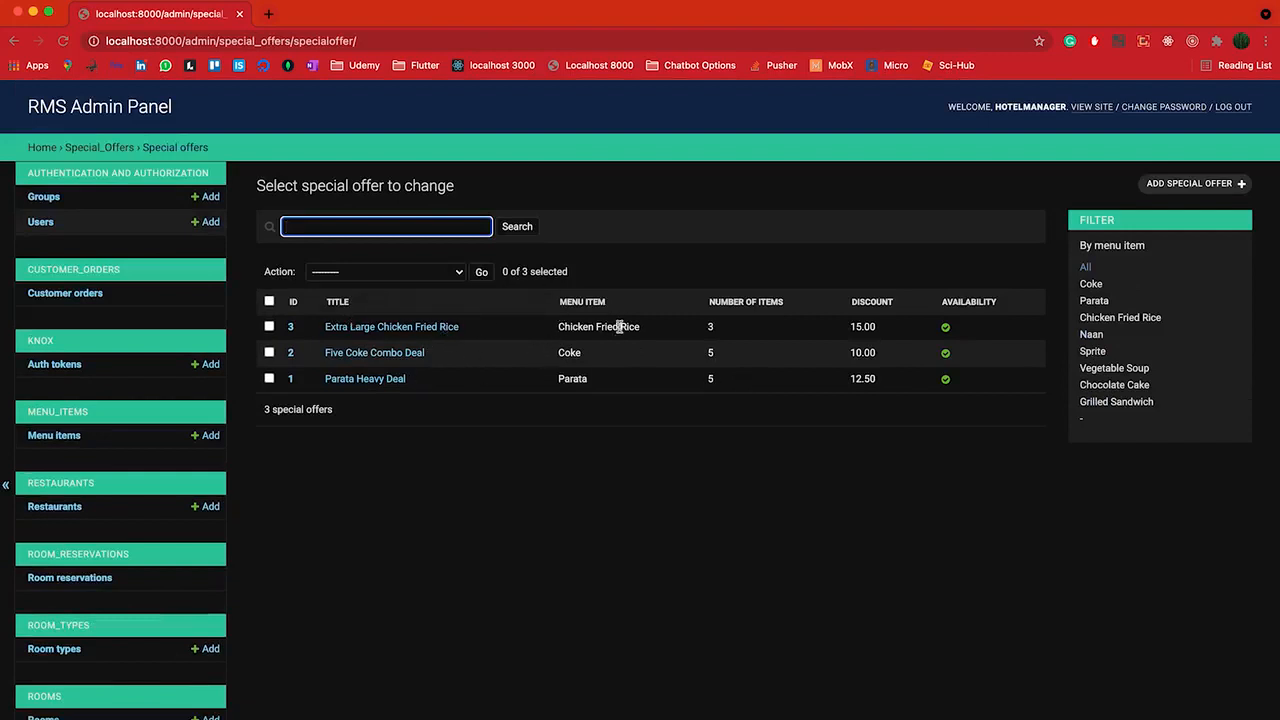
pyautogui.scroll(-2, 70, 540)
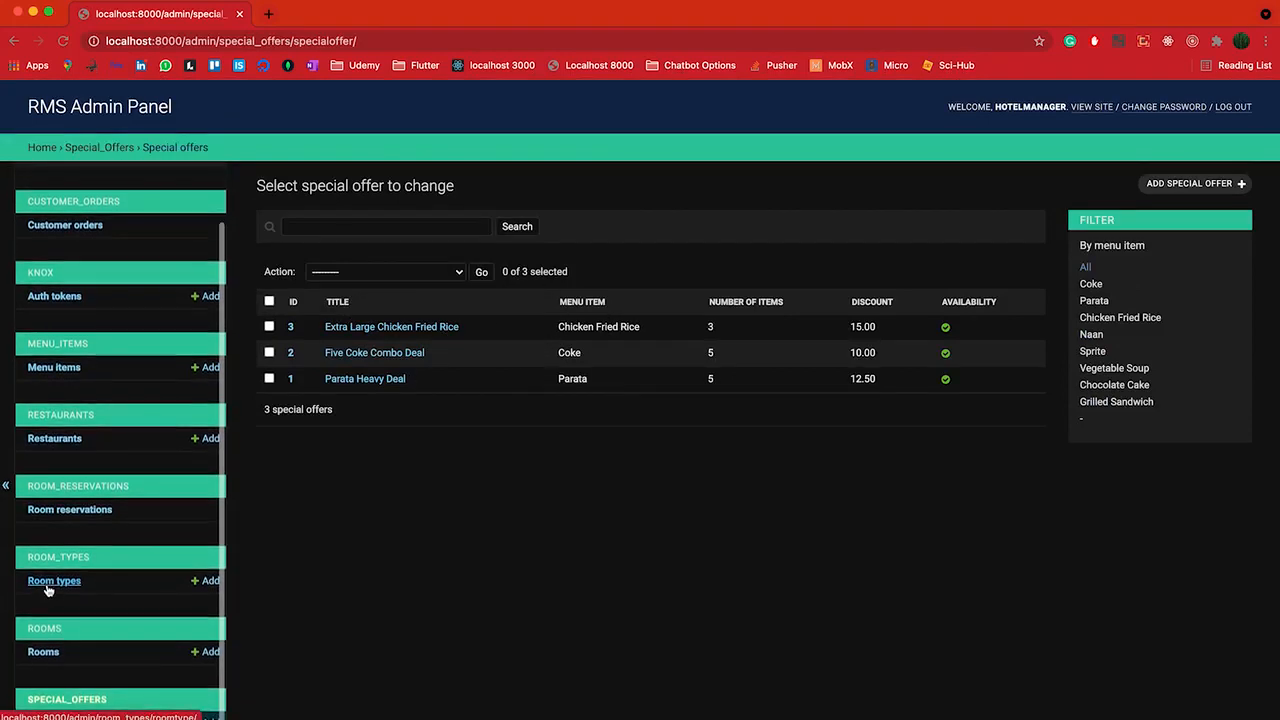
# View the 3 room types, then the rooms list showing 8 vacant rooms
pyautogui.click(47, 584)
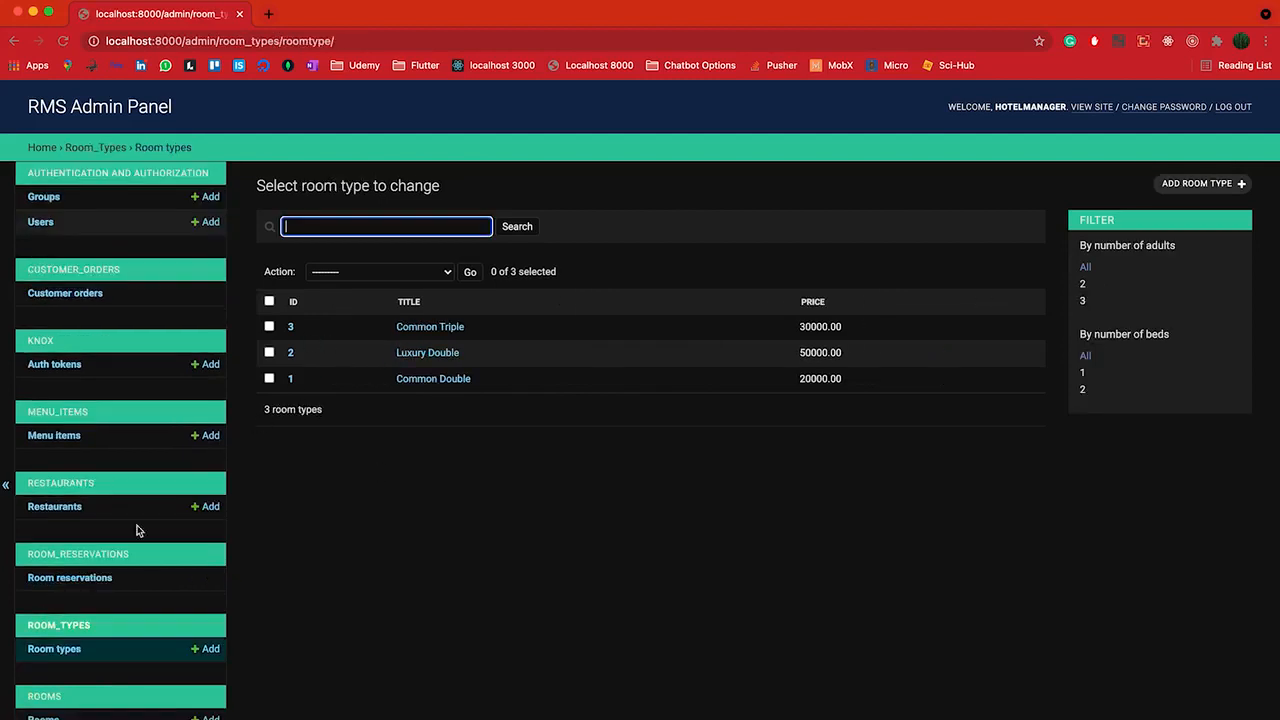
pyautogui.scroll(-2, 110, 530)
pyautogui.click(42, 629)
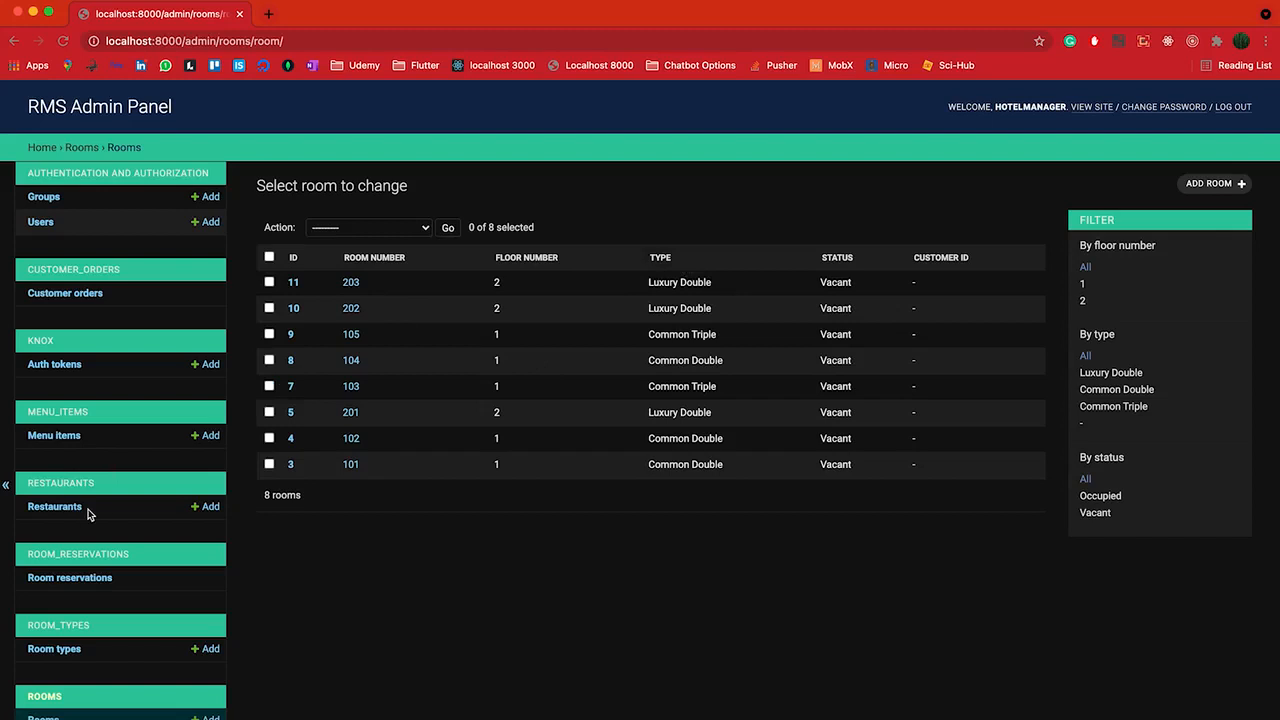
pyautogui.scroll(-1, 87, 513)
# Open Restaurants, filter to floor 1, then clear filters to show all 3 restaurants
pyautogui.click(55, 449)
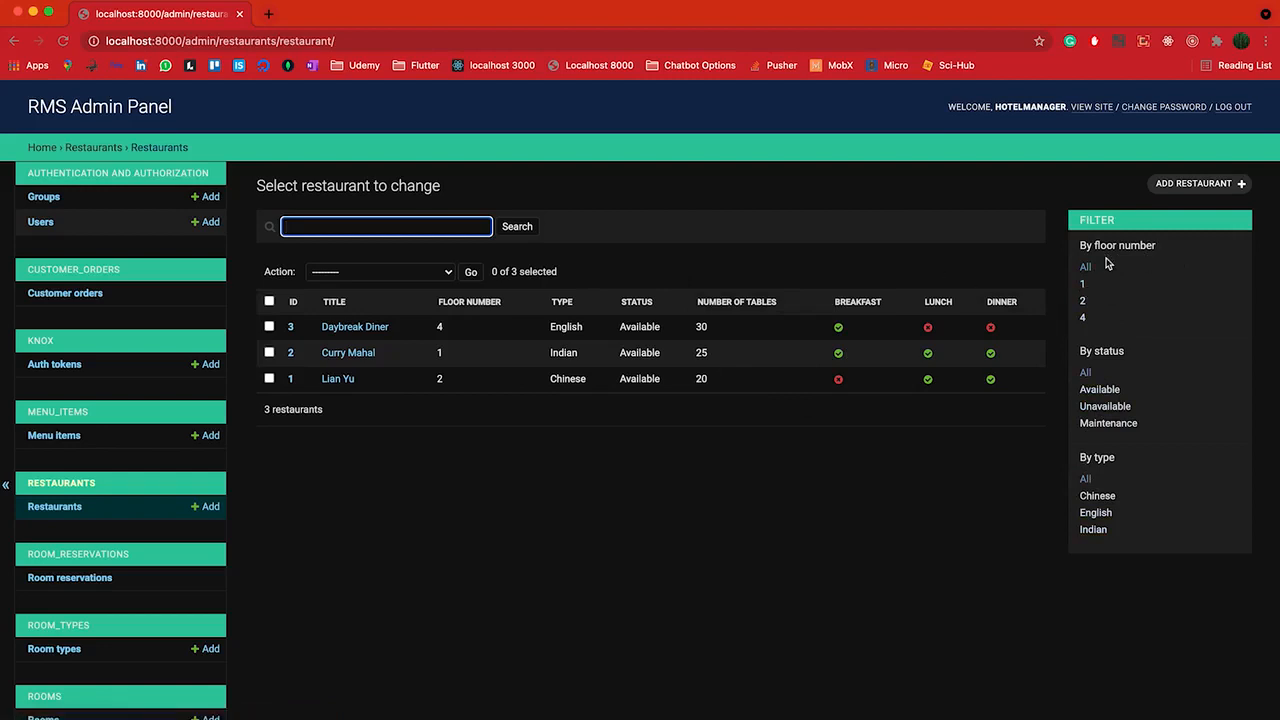
pyautogui.click(1085, 286)
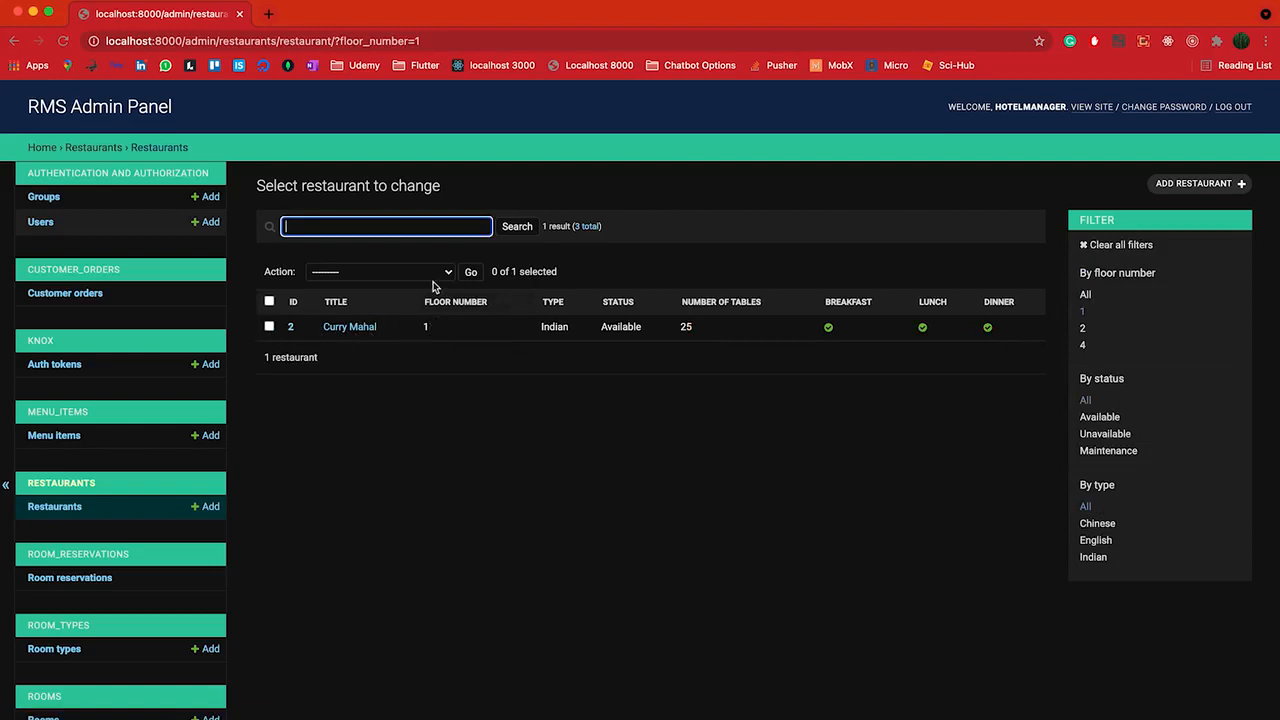
pyautogui.click(1110, 246)
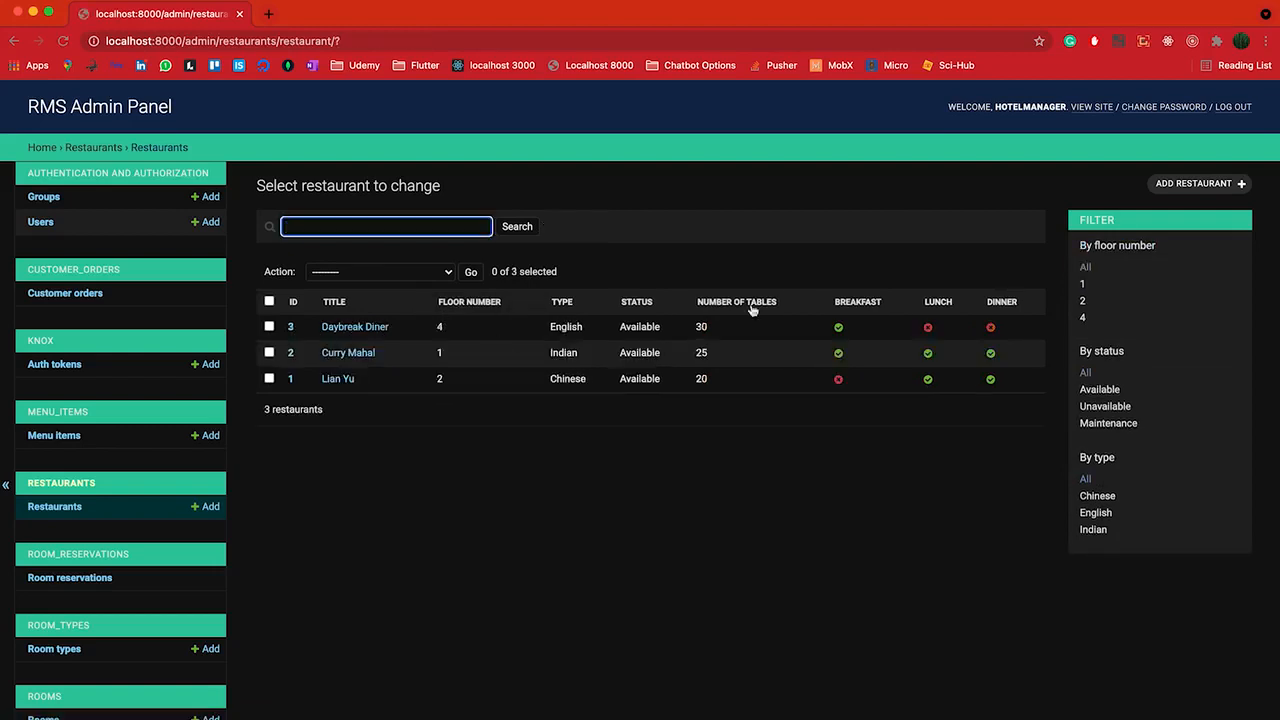
# Add a new restaurant named Demo Restaurant on floor 2
pyautogui.click(1198, 187)
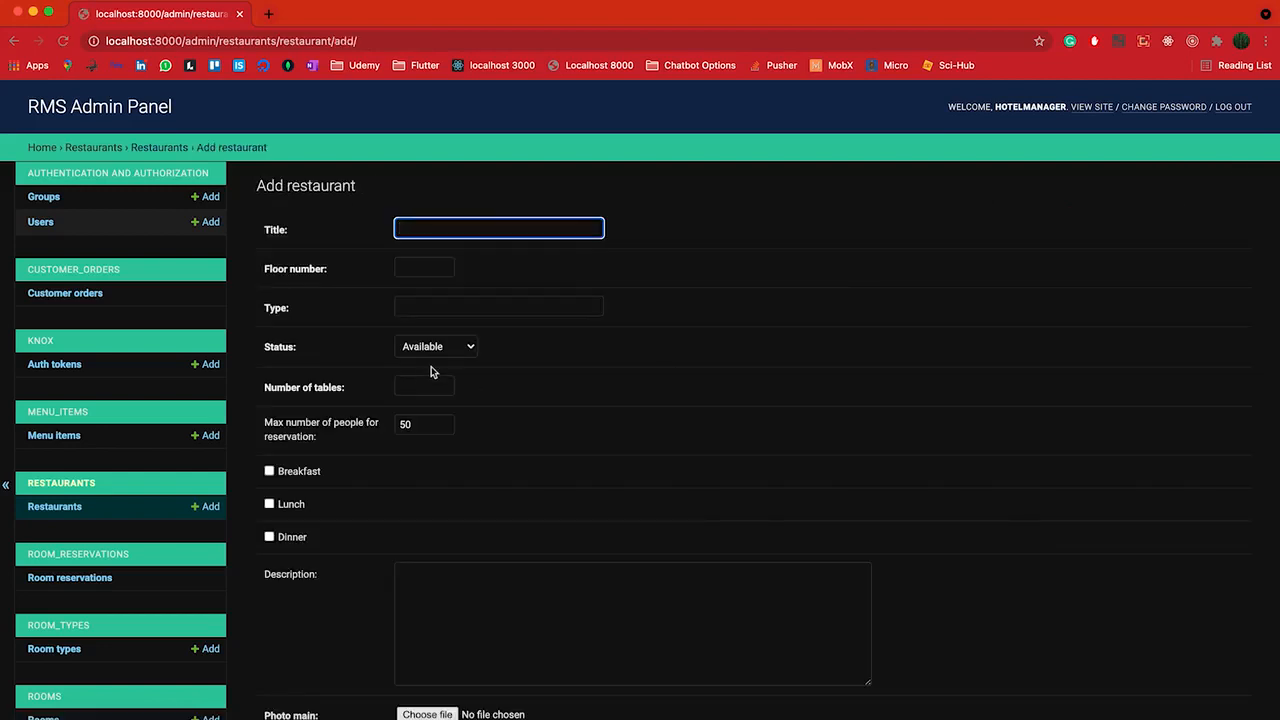
pyautogui.scroll(-3, 516, 514)
pyautogui.scroll(2, 408, 206)
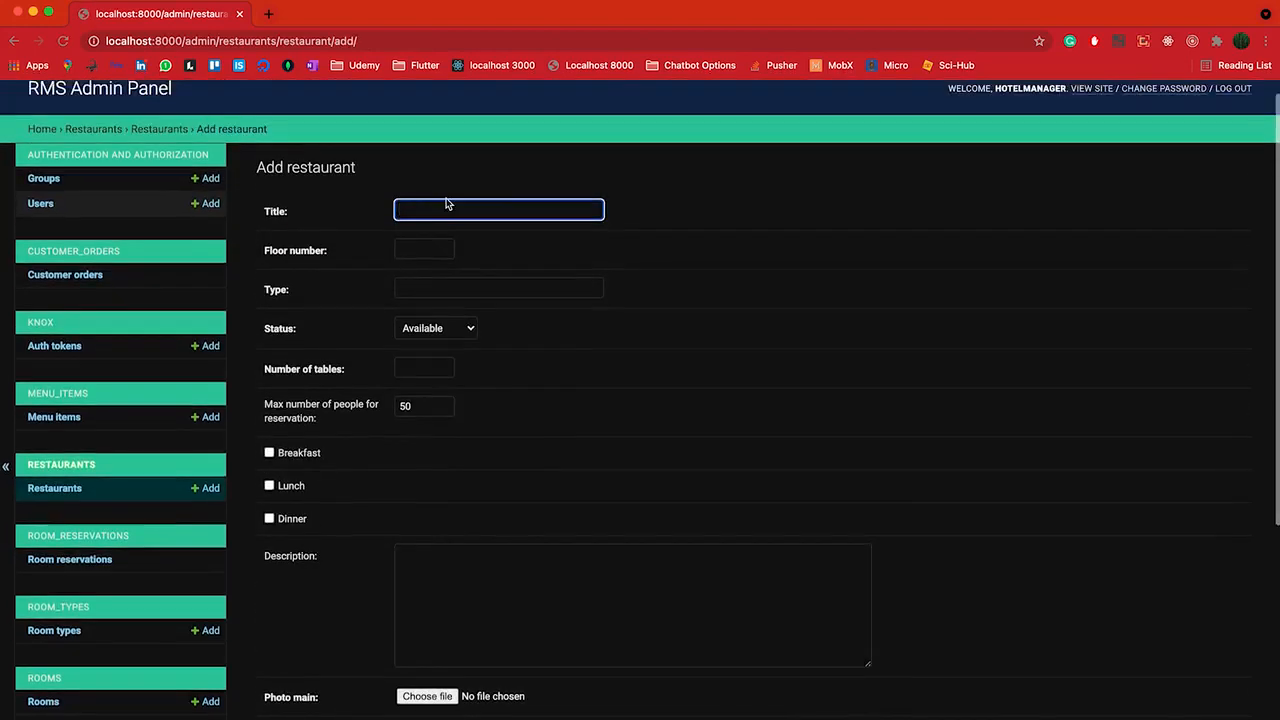
pyautogui.write('Demo Restaurant')
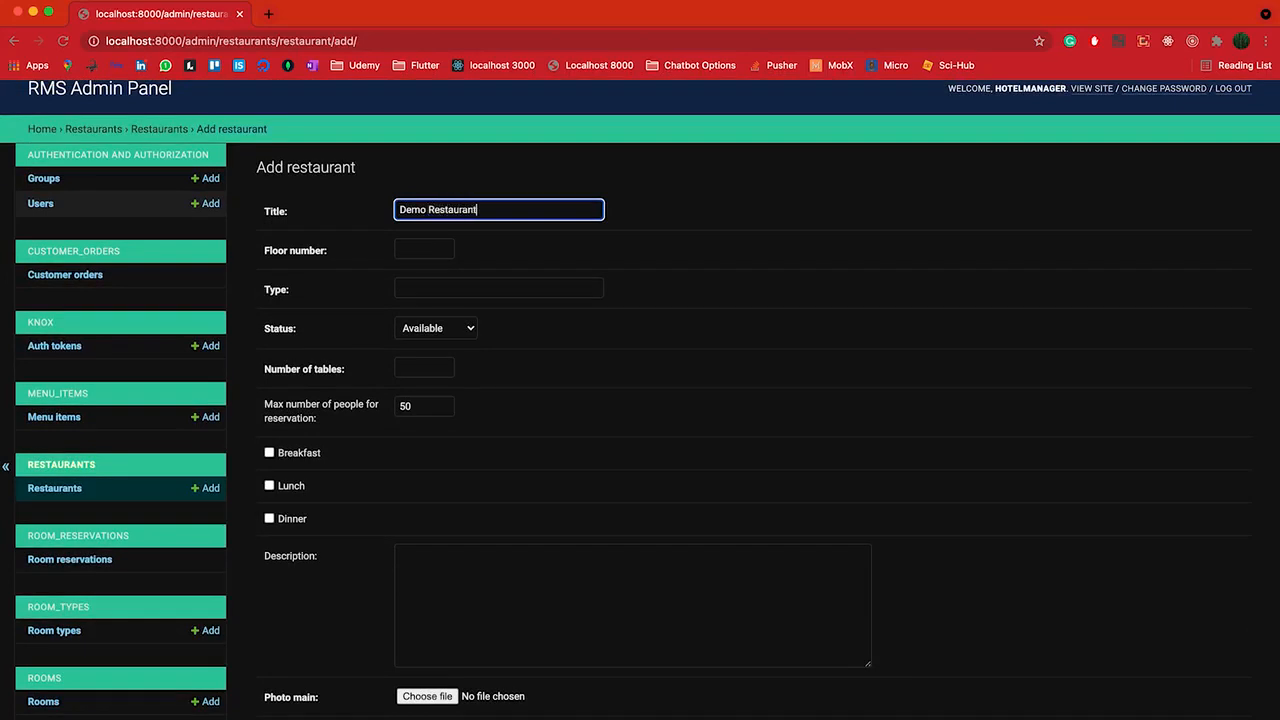
pyautogui.click(423, 247)
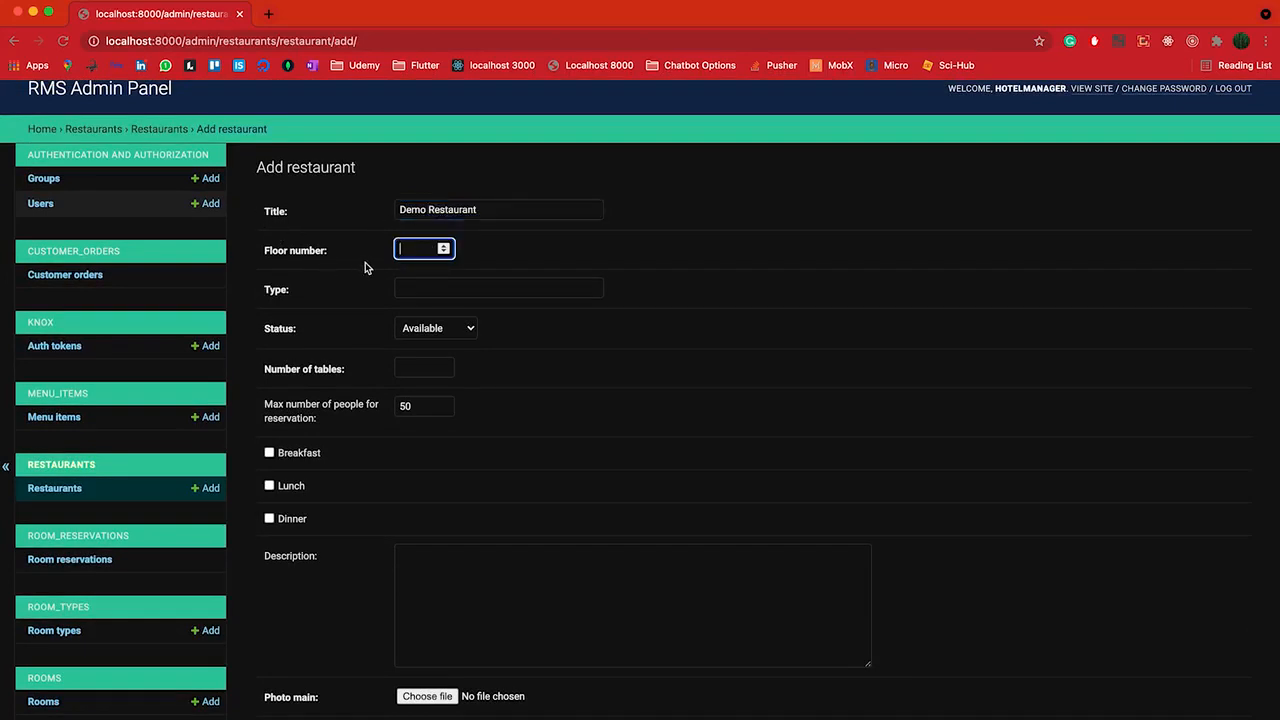
pyautogui.write('2')
pyautogui.scroll(-1, 470, 285)
# Set the restaurant type to Indian, status Available, 30 tables and max people per reservation
pyautogui.click(424, 246)
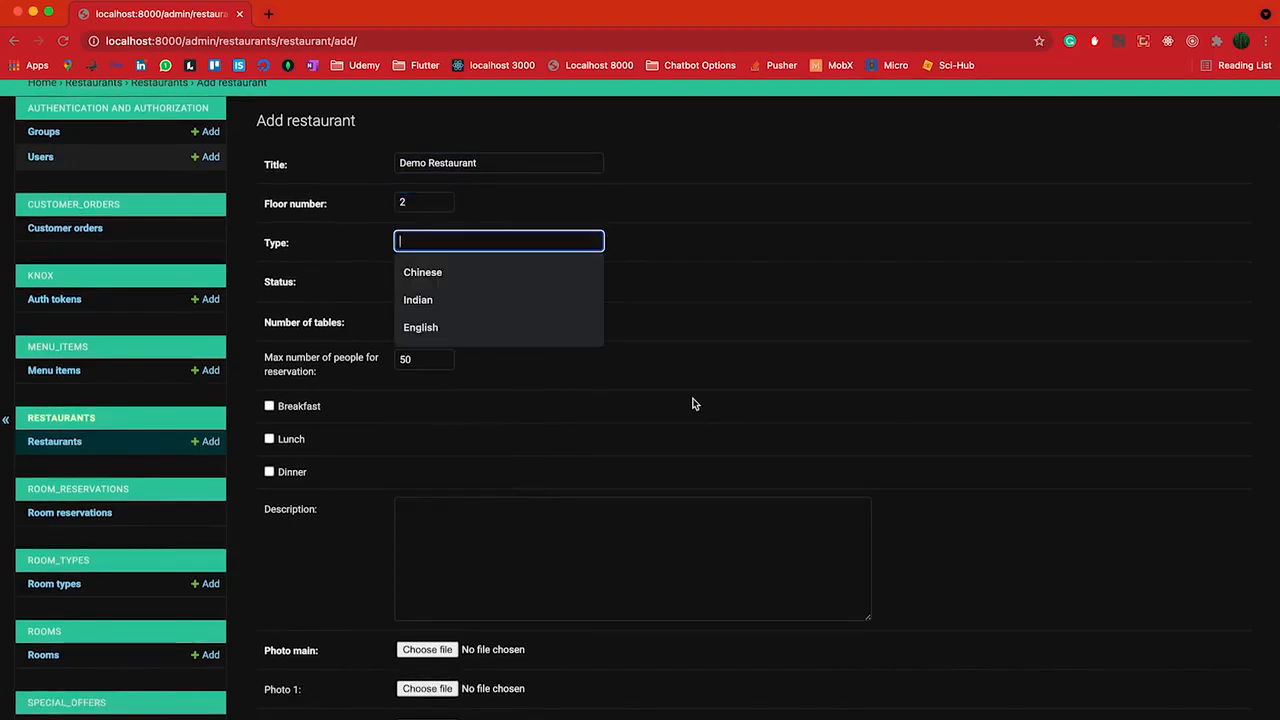
pyautogui.scroll(-1, 423, 205)
pyautogui.write('I')
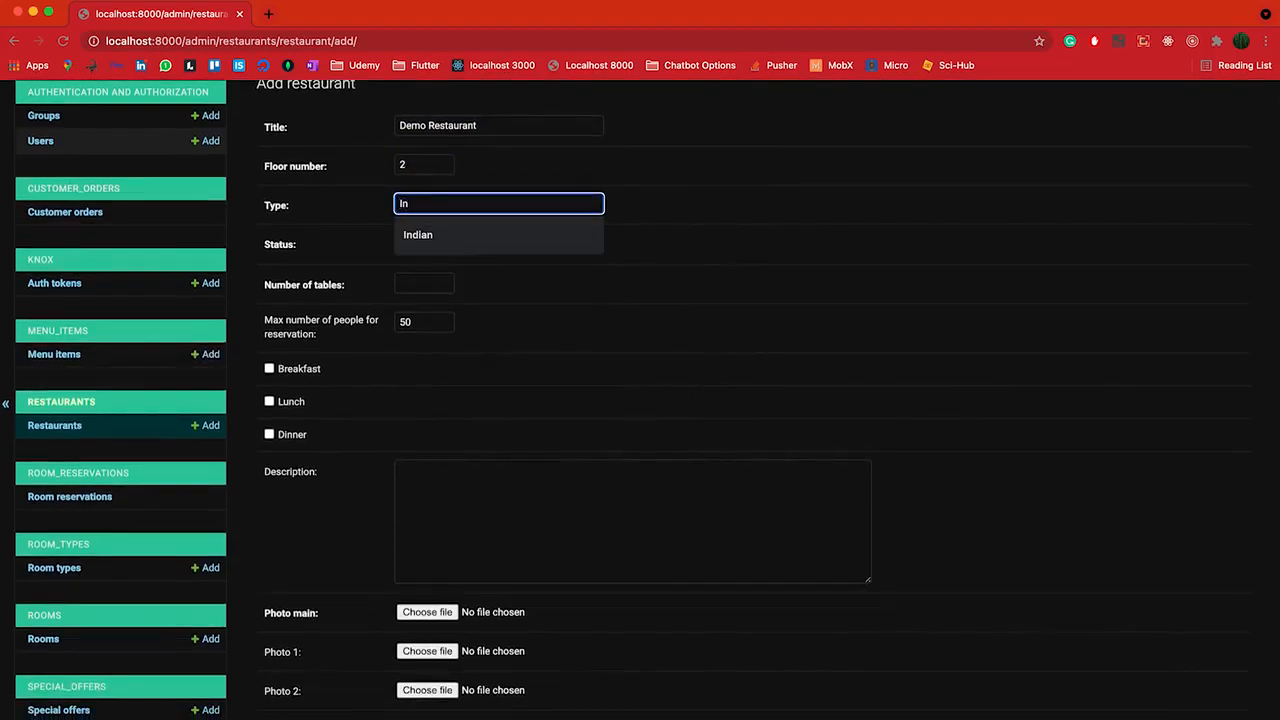
pyautogui.write('n')
pyautogui.click(417, 234)
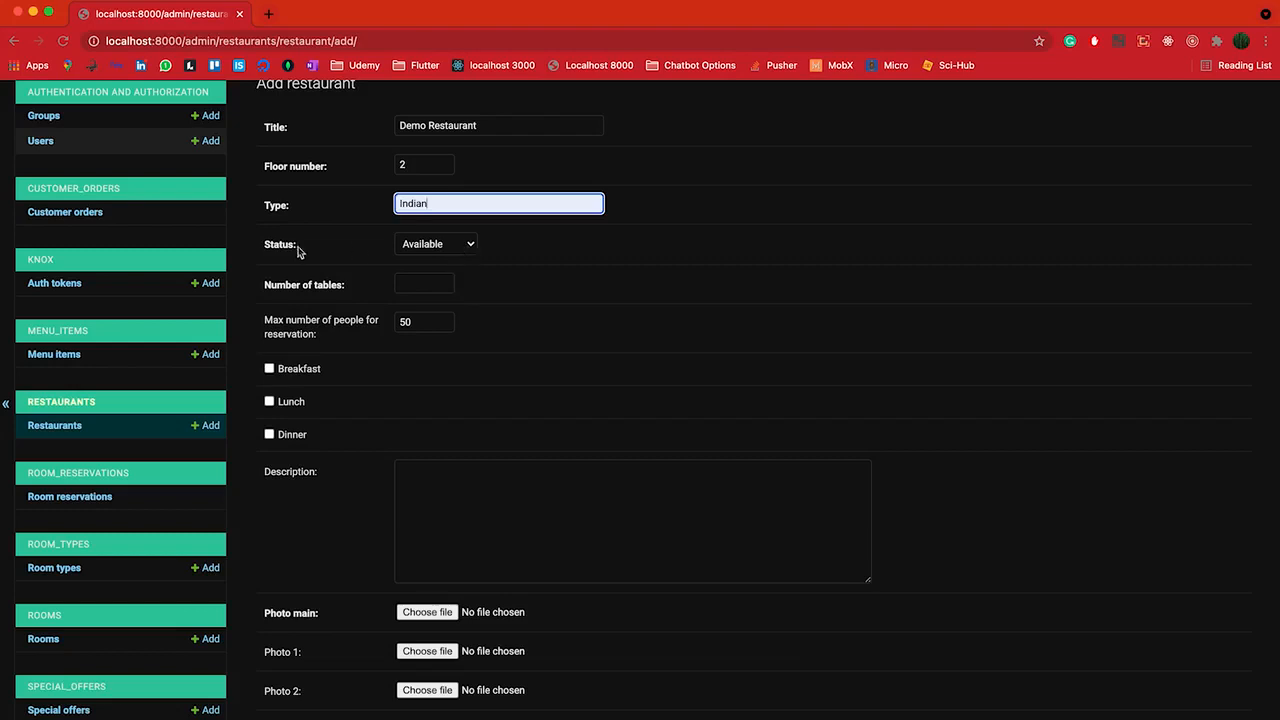
pyautogui.click(466, 250)
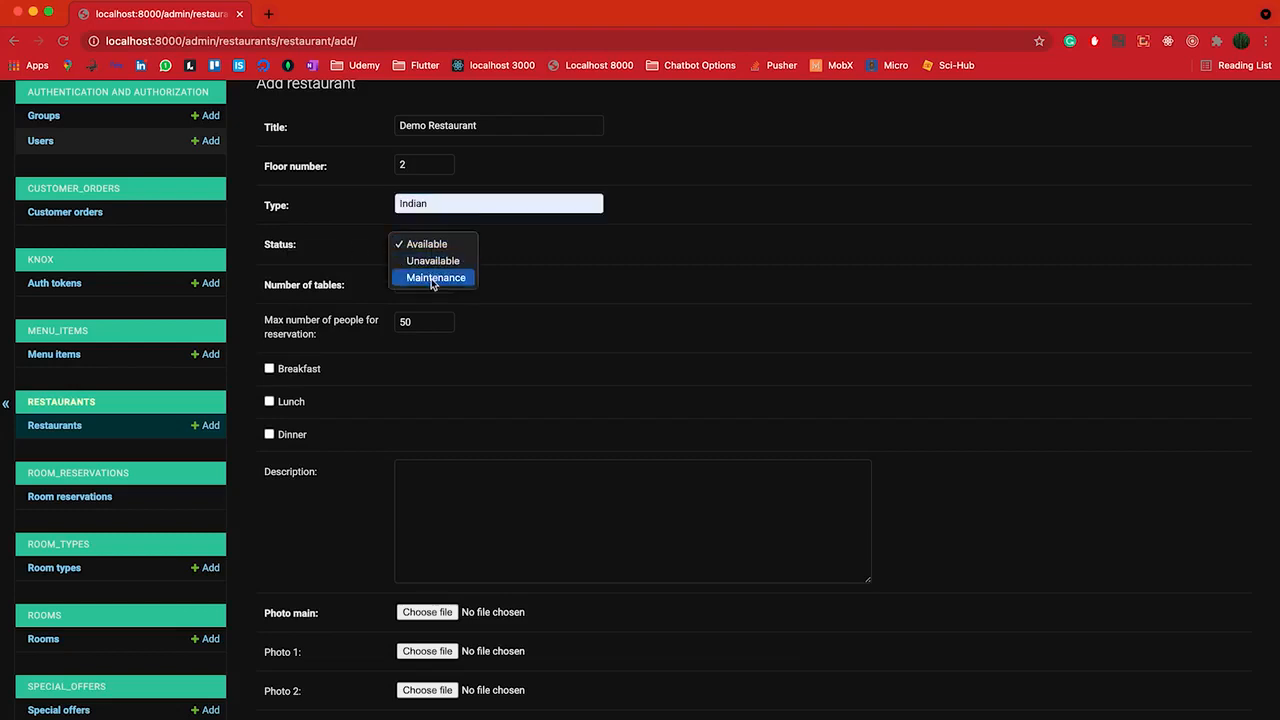
pyautogui.click(432, 247)
pyautogui.scroll(-1, 523, 280)
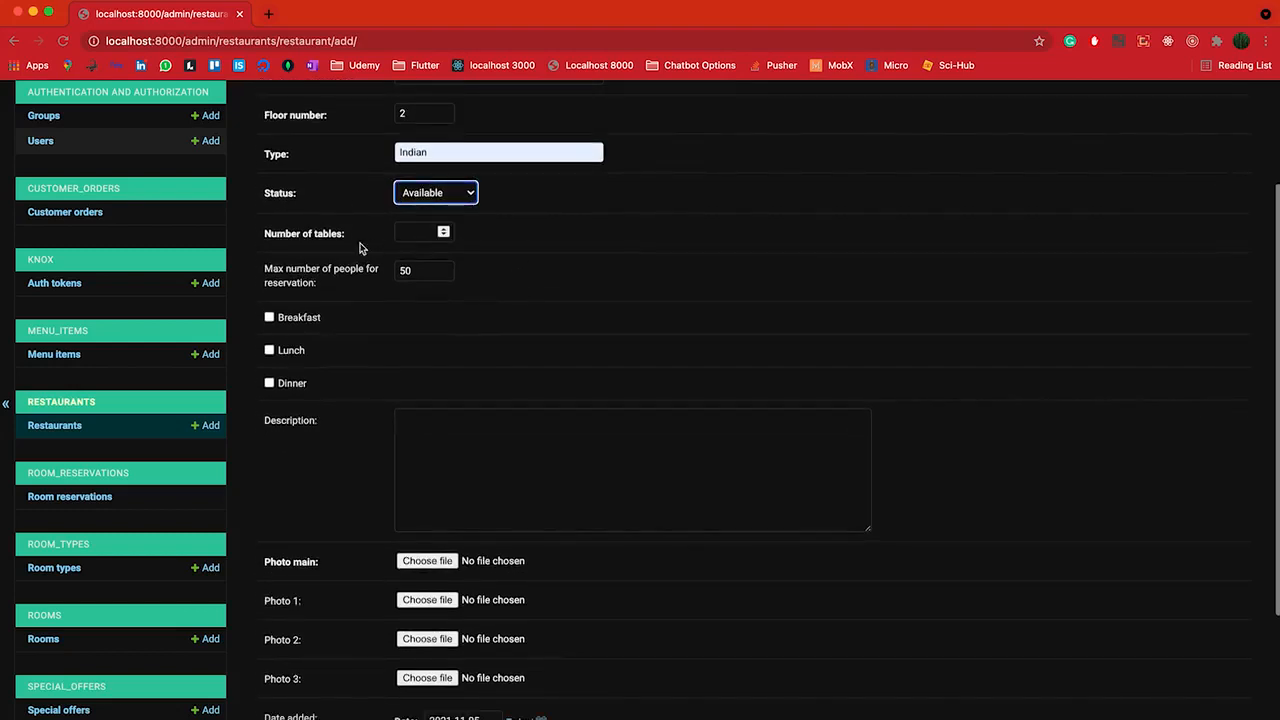
pyautogui.click(419, 232)
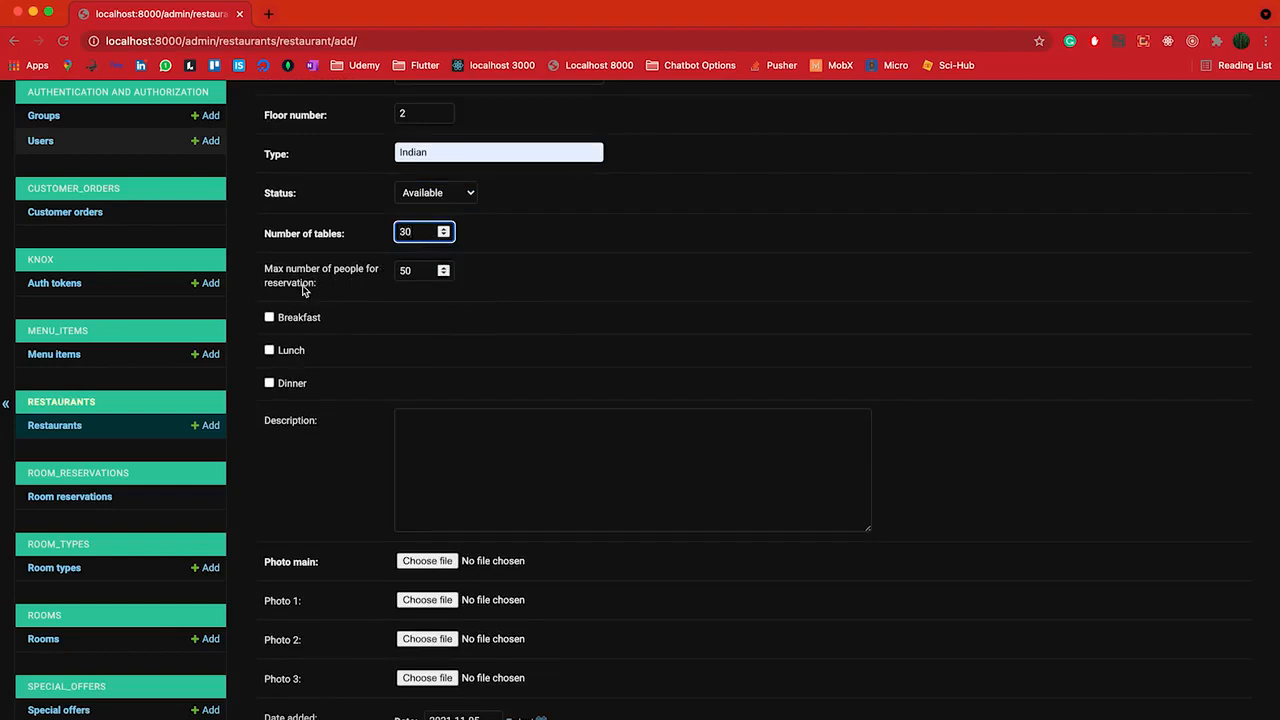
pyautogui.press('Tab')
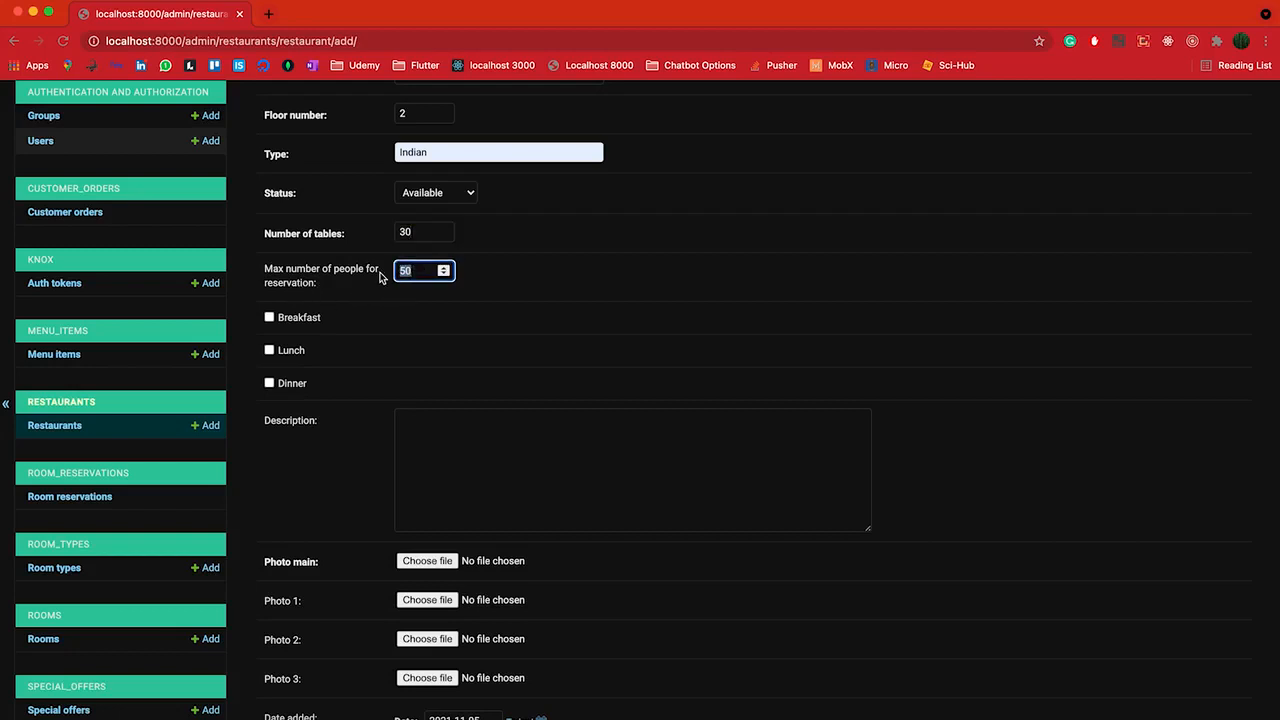
pyautogui.click(449, 374)
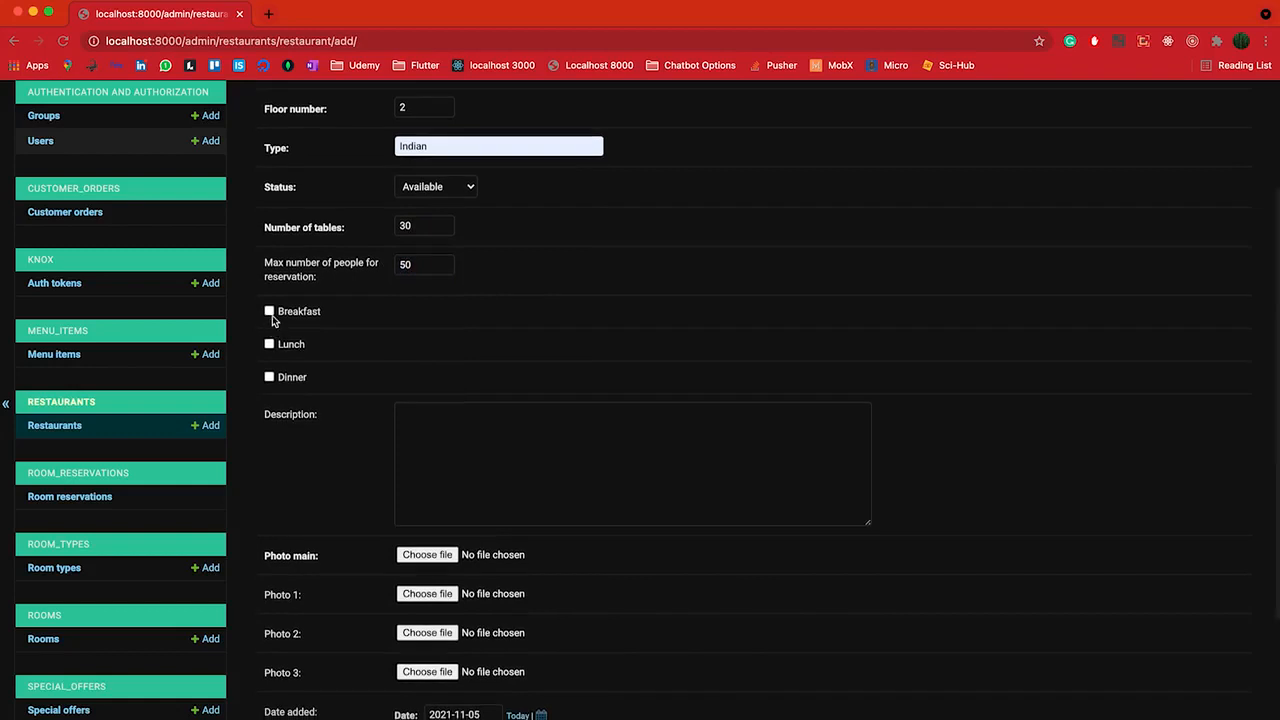
# Offer breakfast and lunch and enter the description 'Demo Restaurant'
pyautogui.scroll(-1, 333, 356)
pyautogui.scroll(-1, 333, 356)
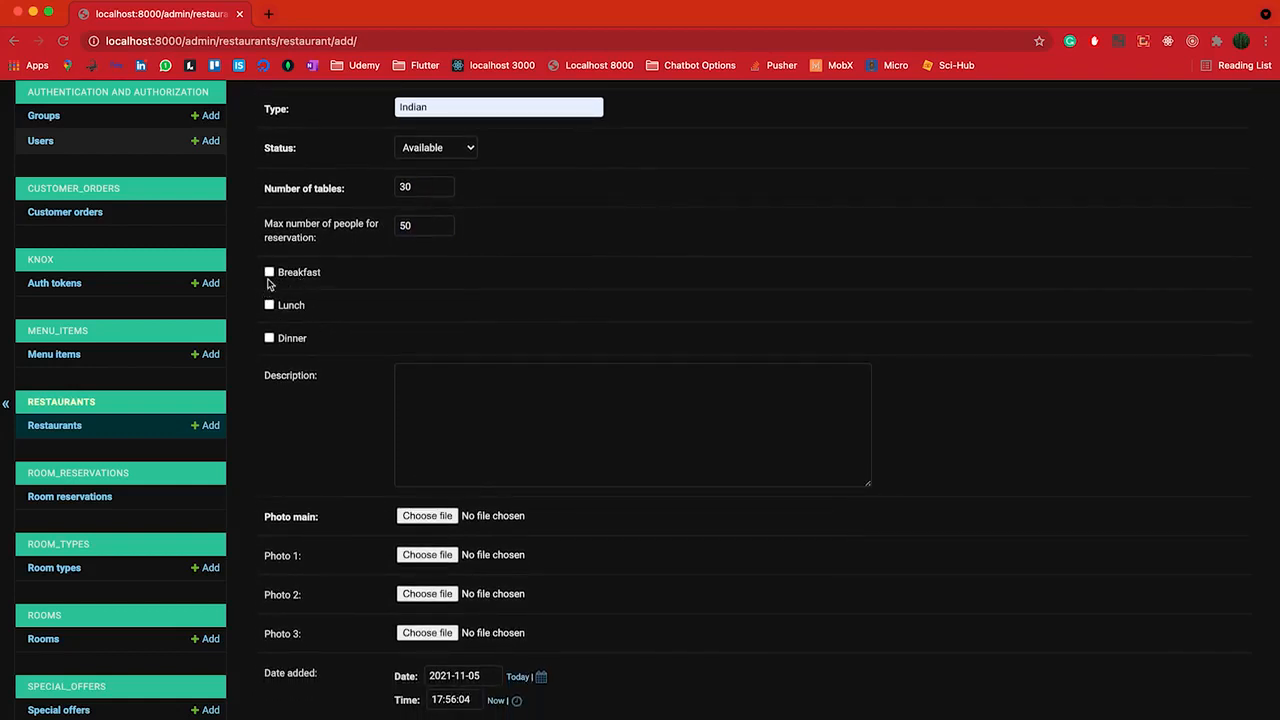
pyautogui.click(269, 272)
pyautogui.click(269, 305)
pyautogui.scroll(-2, 300, 359)
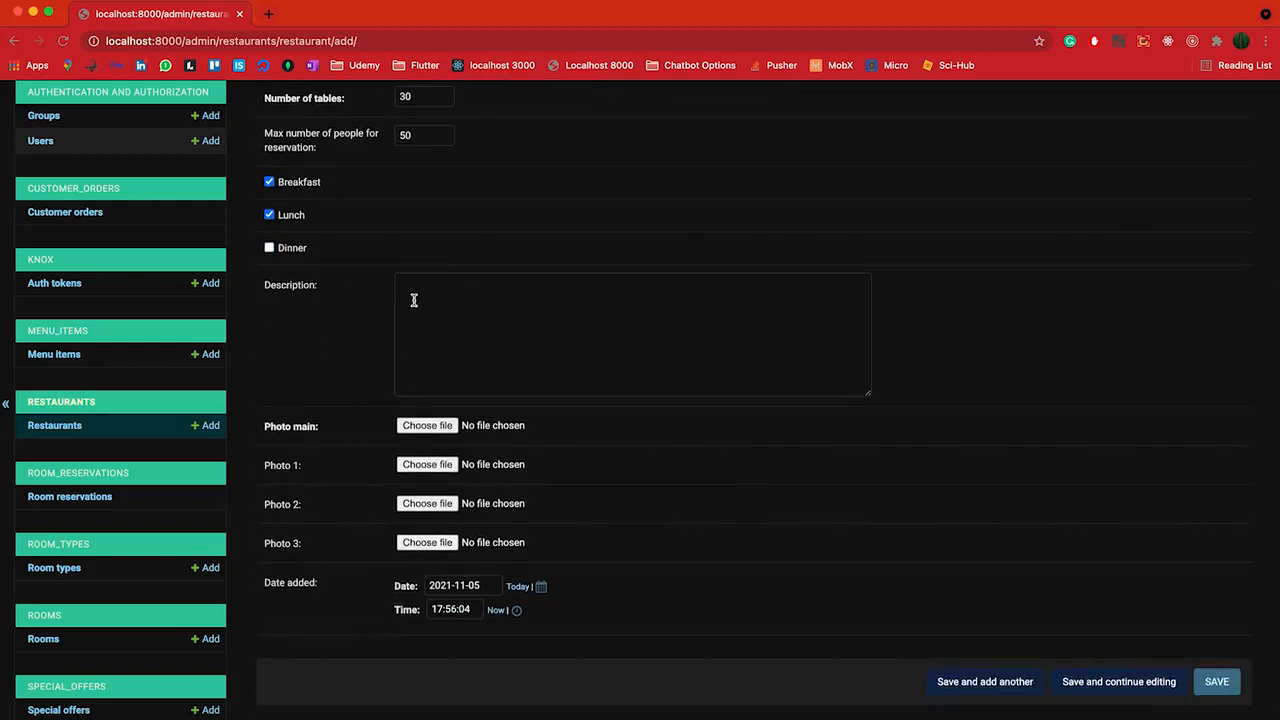
pyautogui.click(418, 295)
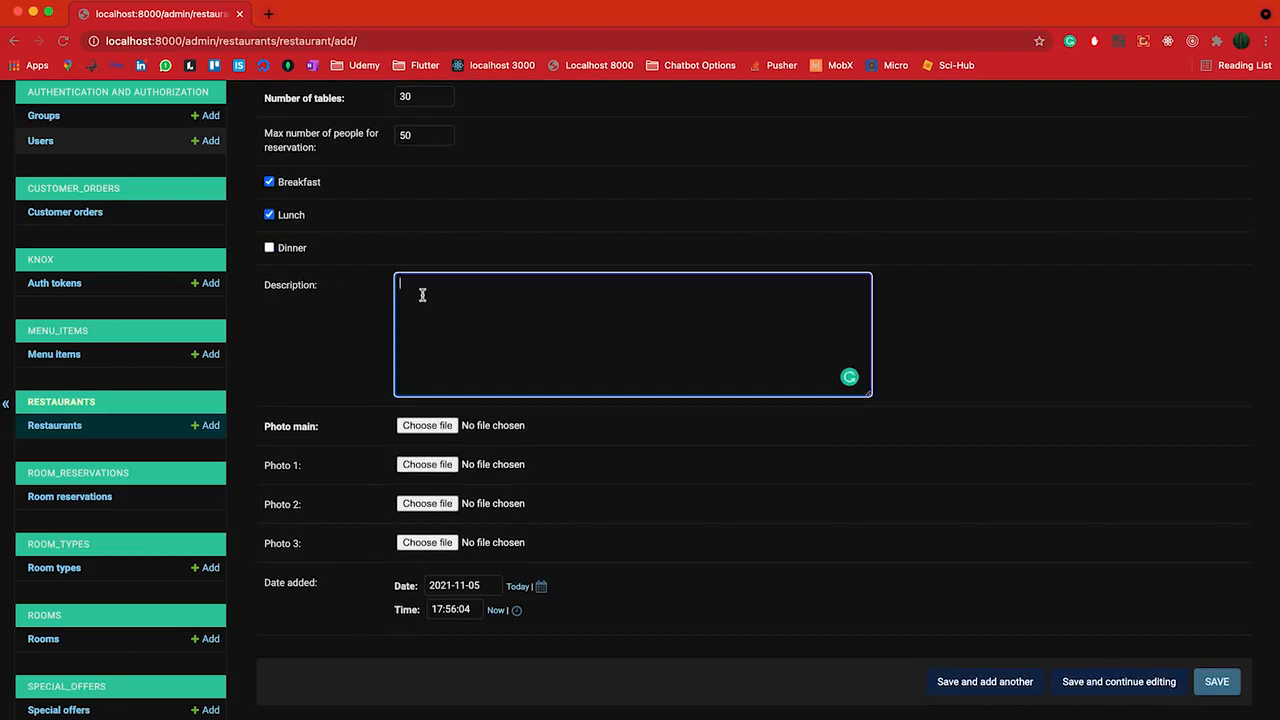
pyautogui.write('Demo Restaurant')
# Attach demo_restaurant.jpeg from Downloads as the main photo and save the restaurant
pyautogui.scroll(-1, 437, 392)
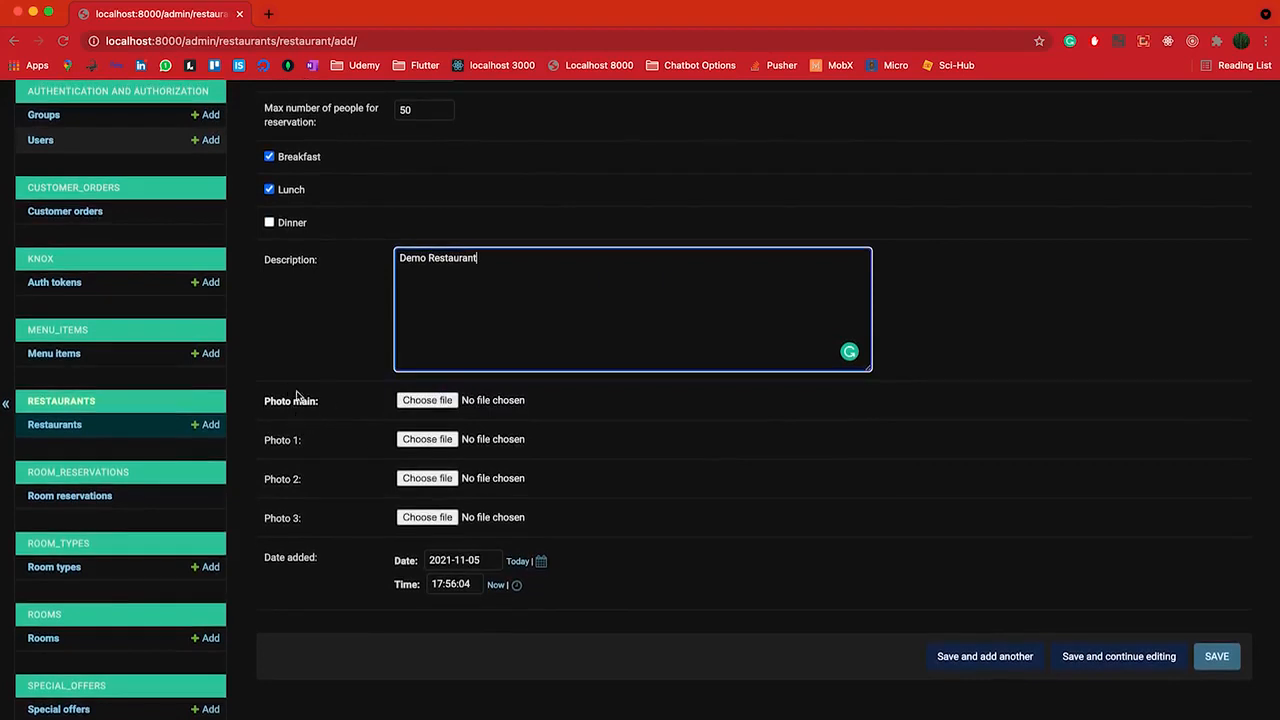
pyautogui.click(430, 402)
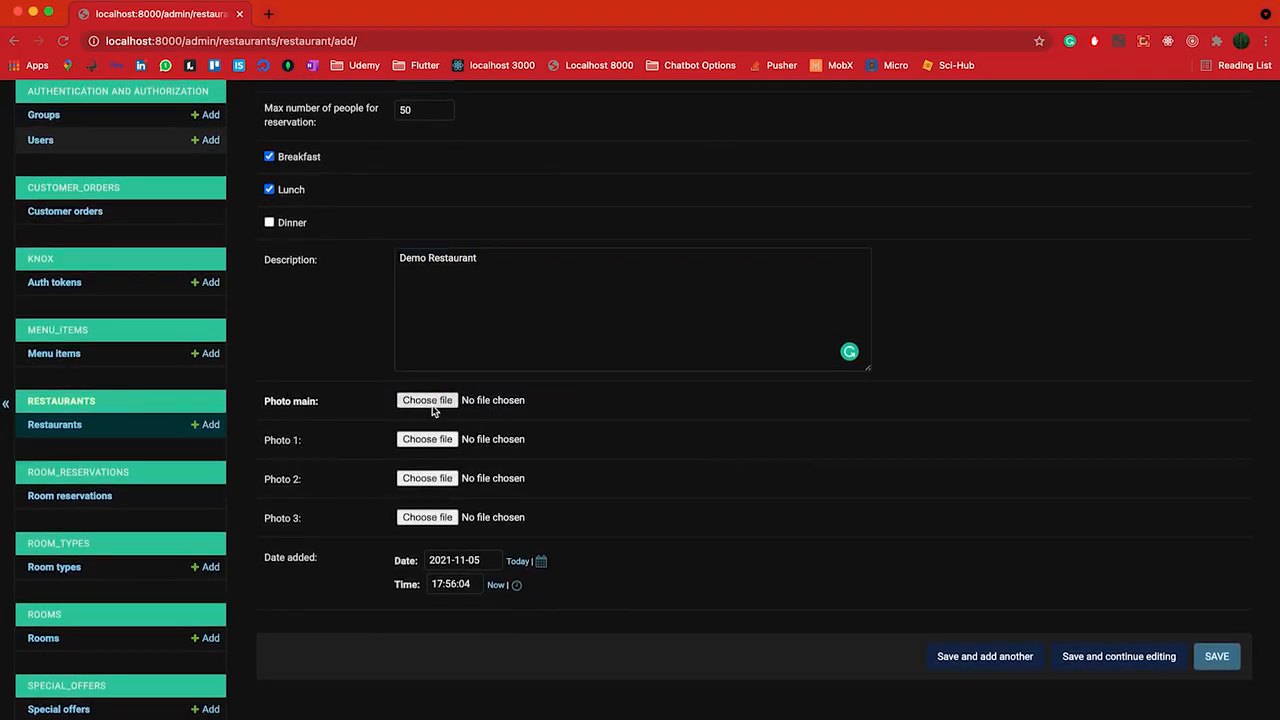
pyautogui.click(425, 297)
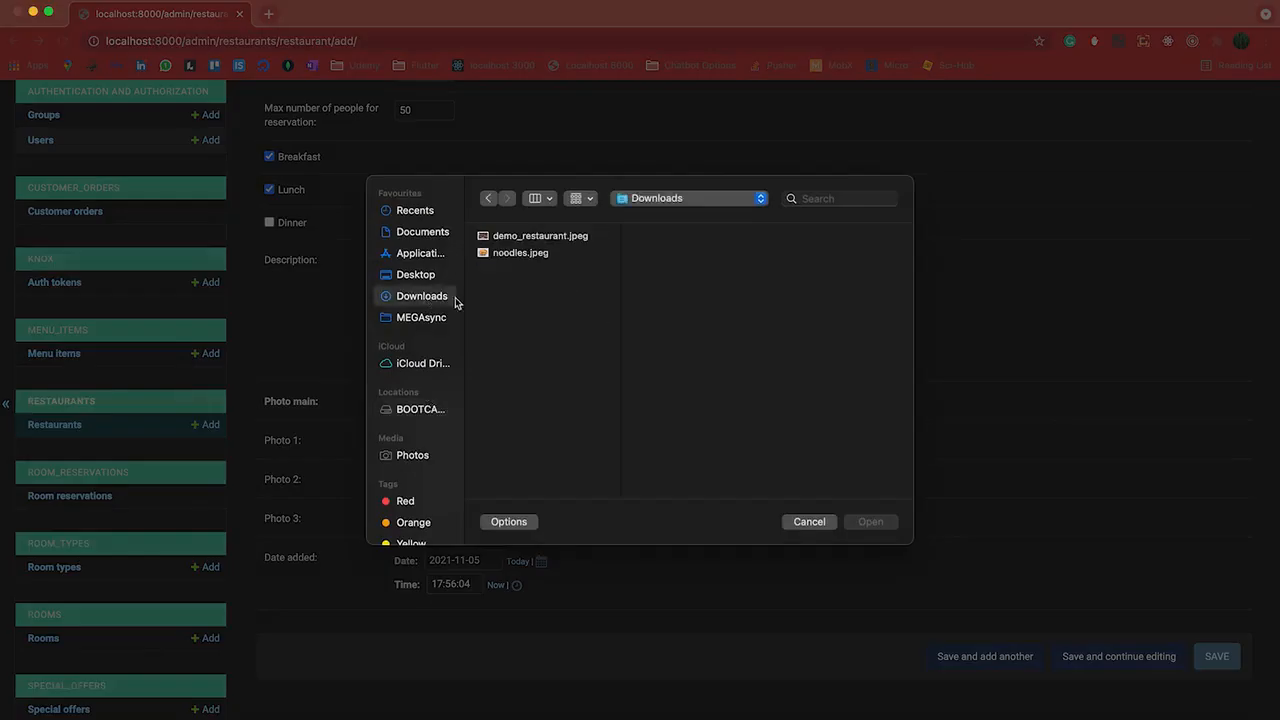
pyautogui.click(512, 238)
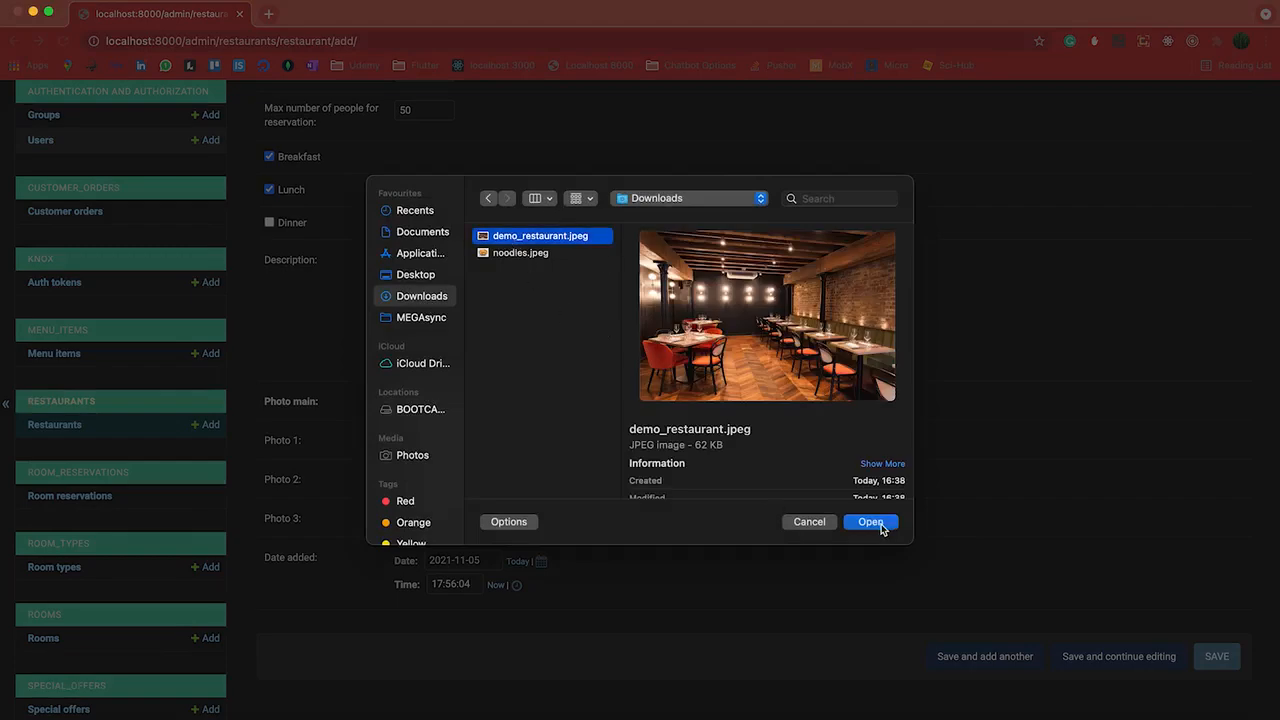
pyautogui.click(870, 522)
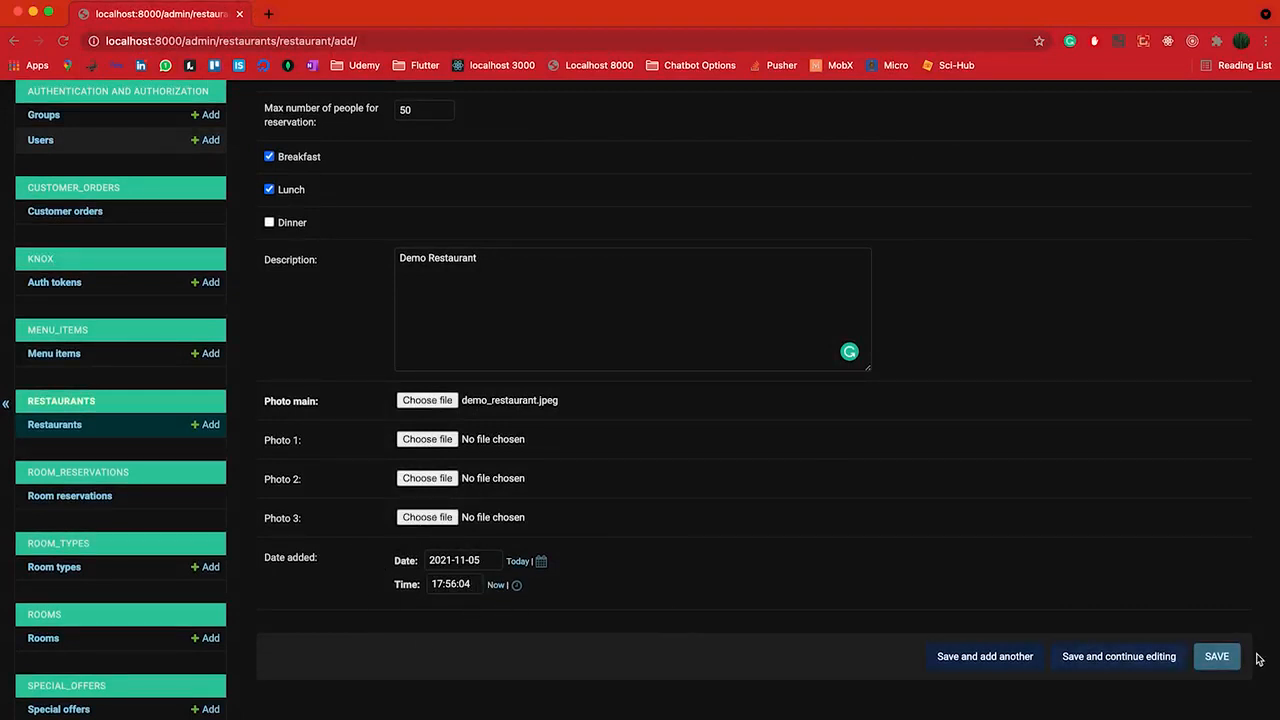
pyautogui.click(1216, 660)
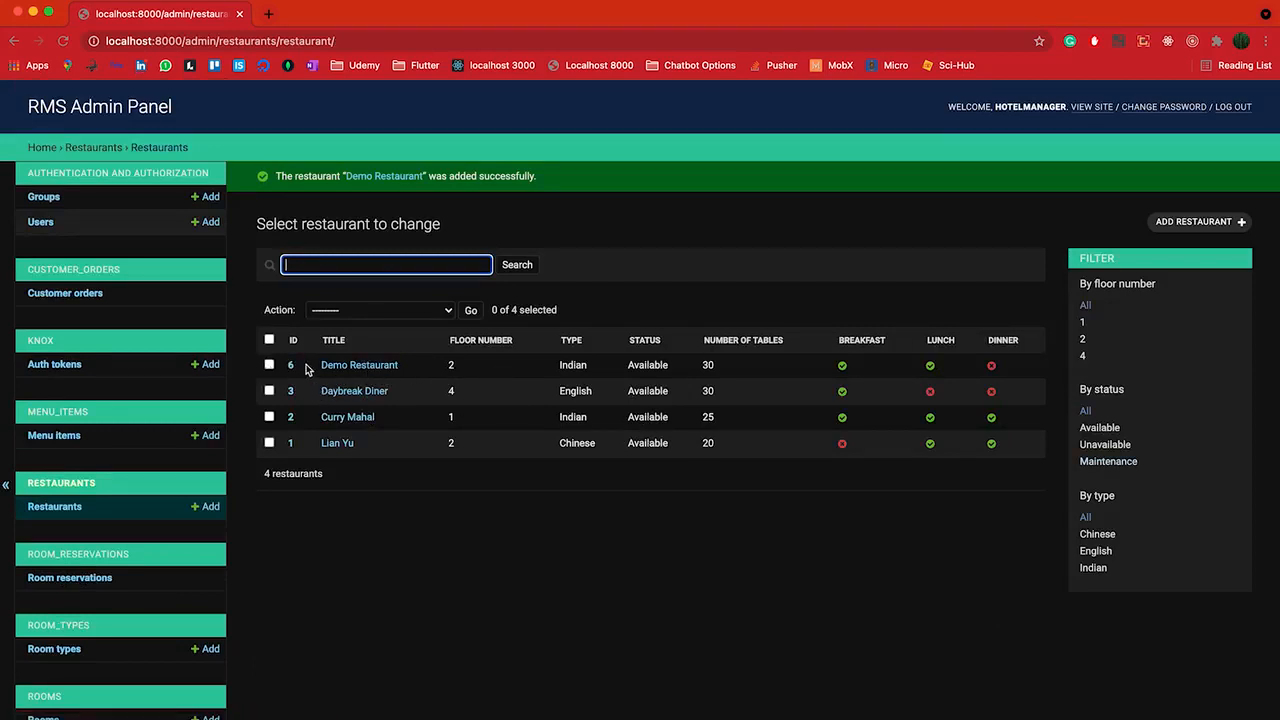
# Bulk-delete Demo Restaurant, leaving three restaurants, then log out and return to login
pyautogui.click(268, 366)
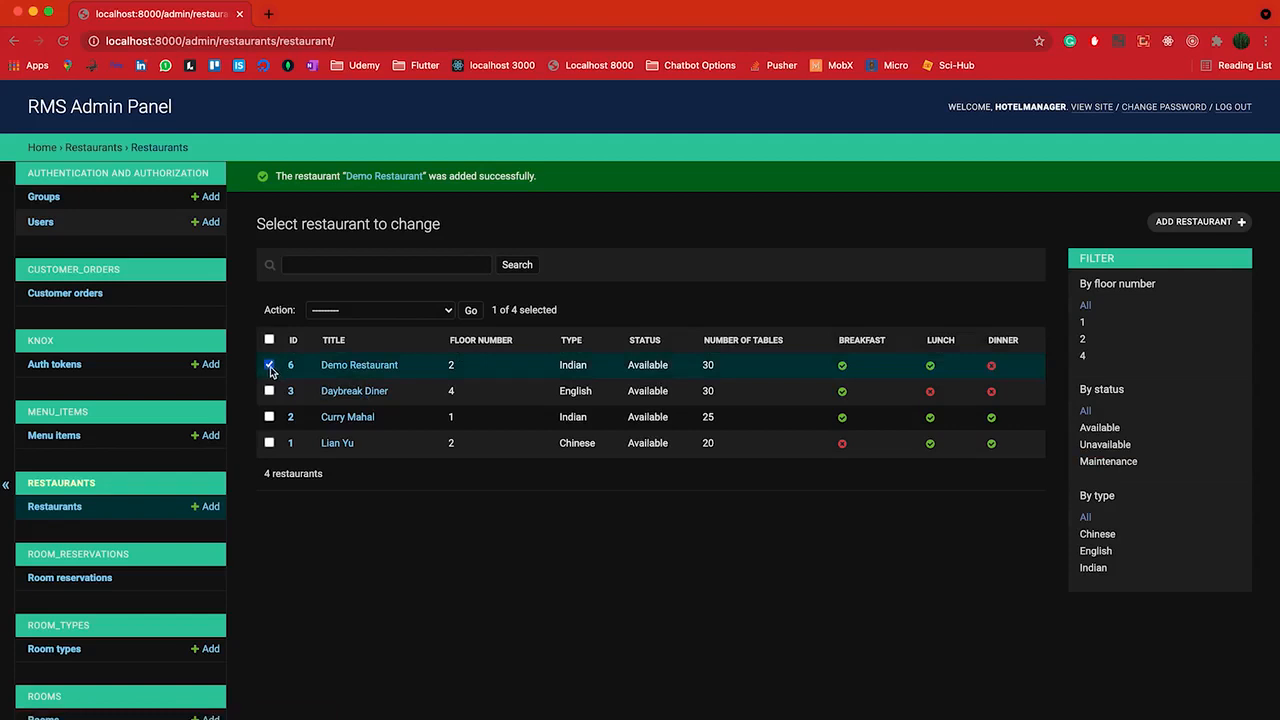
pyautogui.click(367, 316)
pyautogui.click(433, 329)
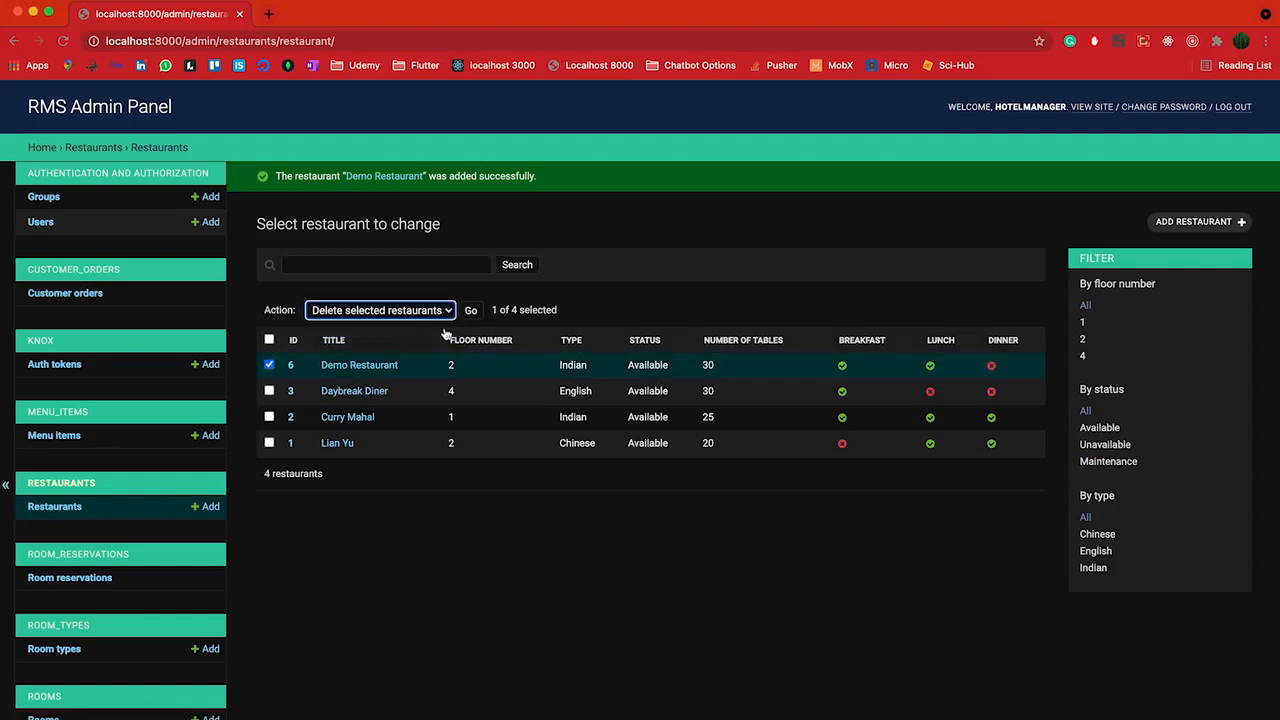
pyautogui.click(470, 312)
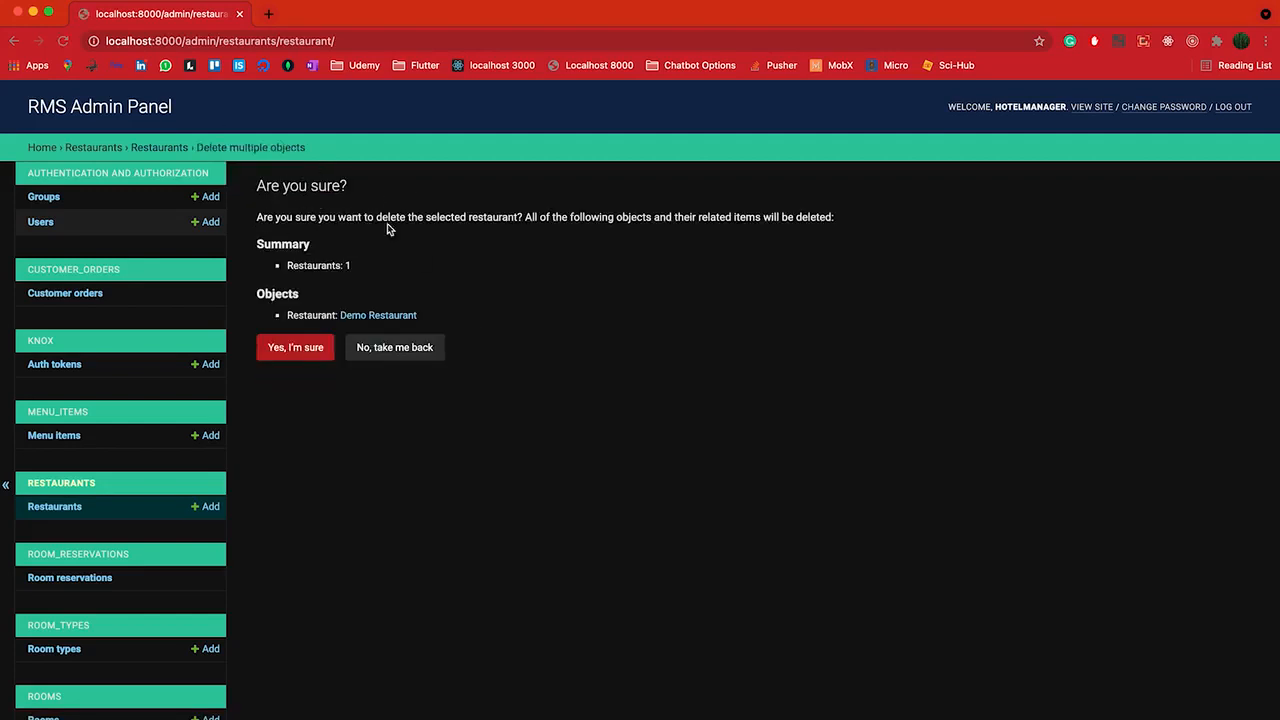
pyautogui.click(298, 352)
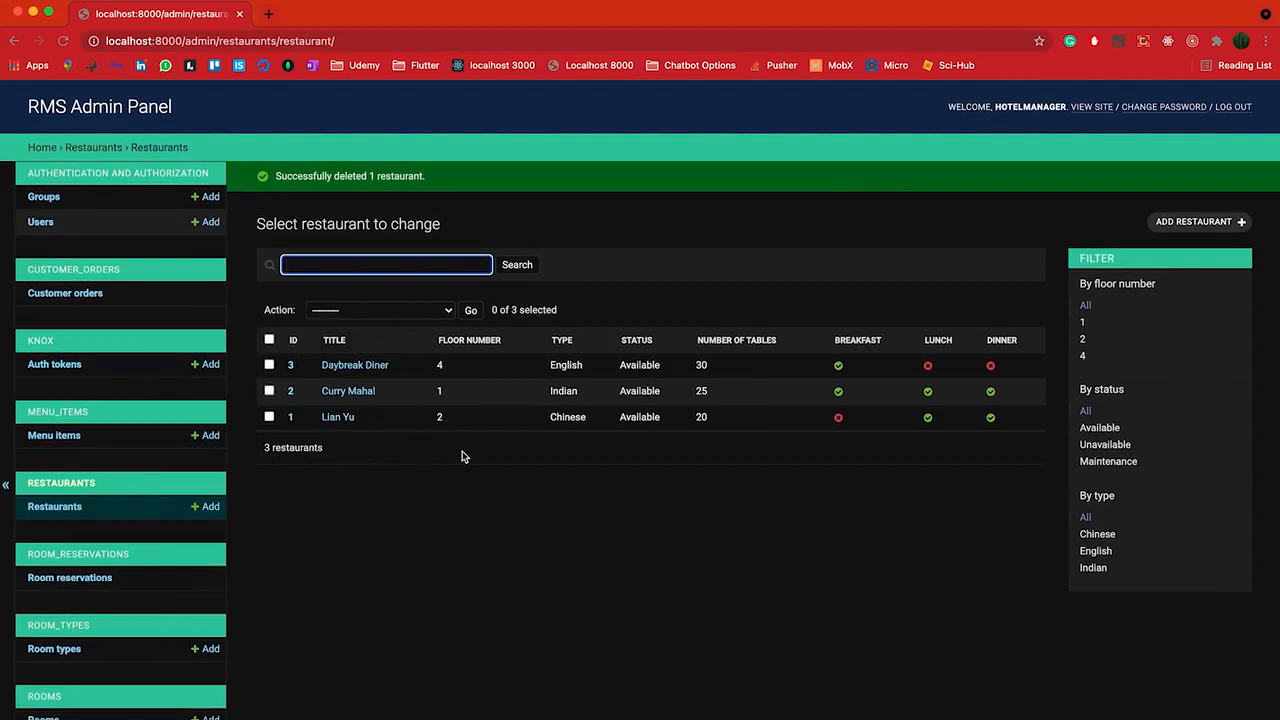
pyautogui.click(1234, 110)
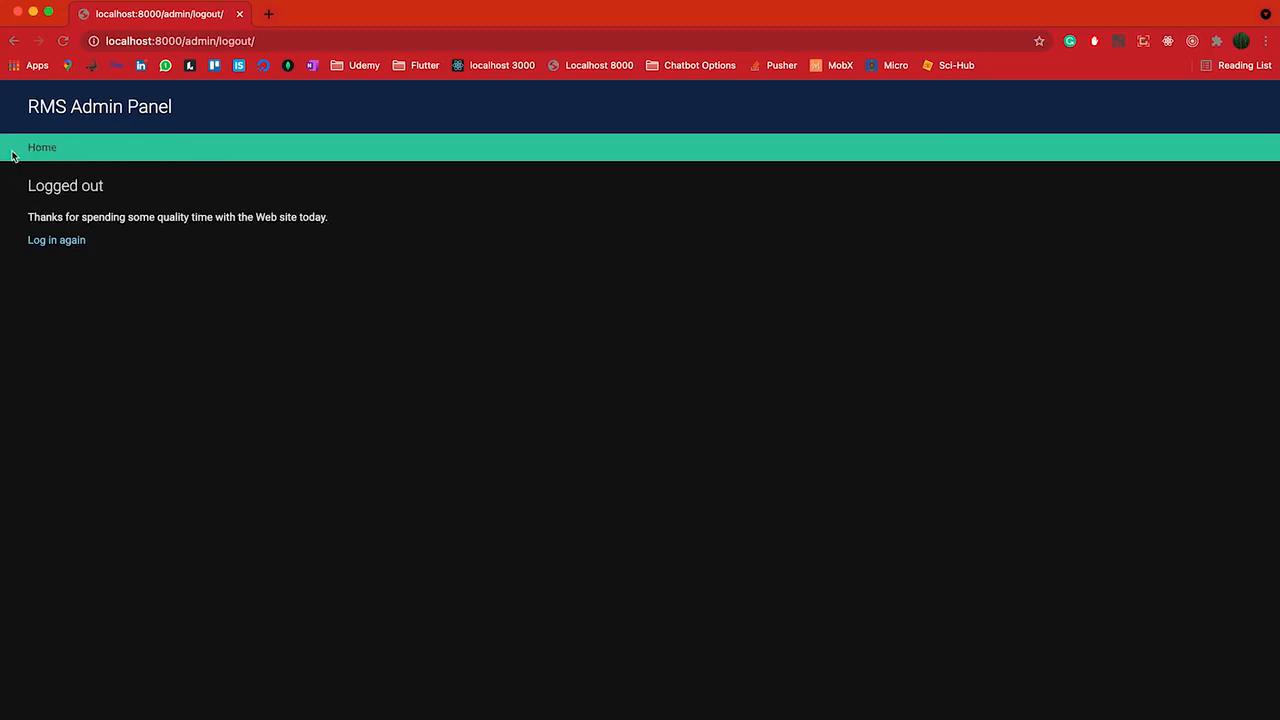
pyautogui.click(82, 243)
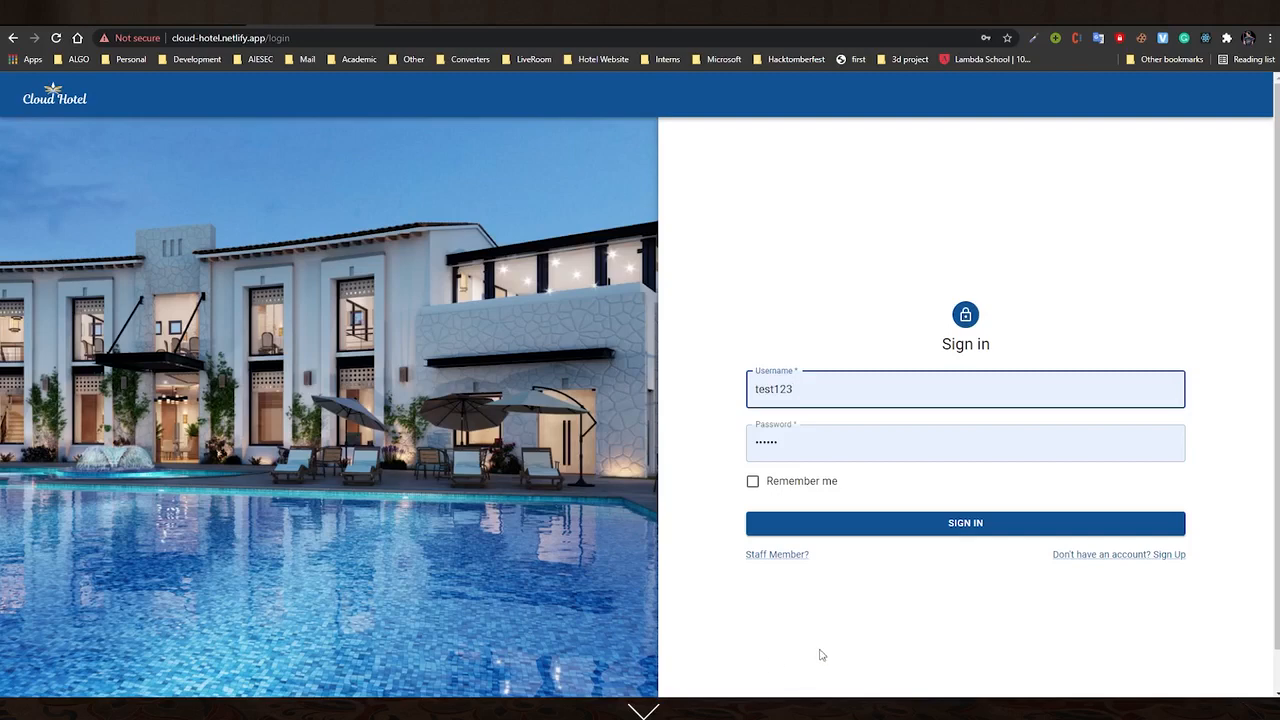
# Open the Sign Up form via 'Don't have an account? Sign Up'
pyautogui.click(1095, 558)
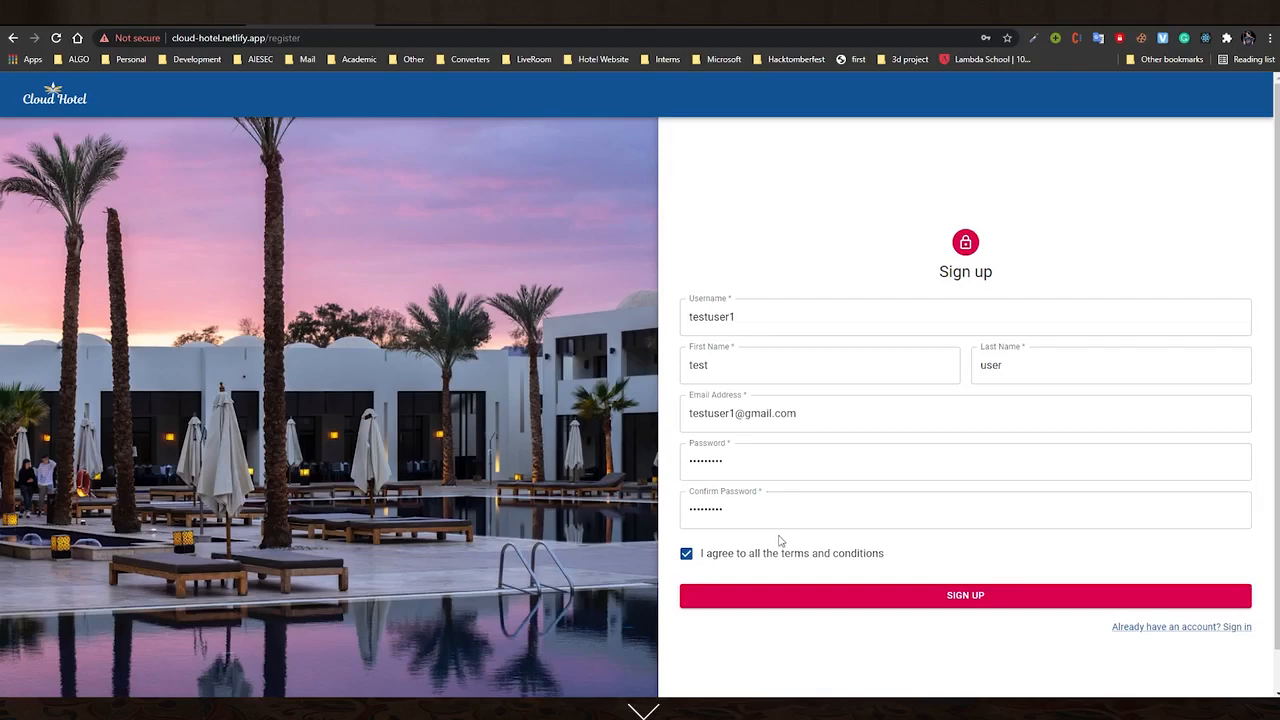
# Untick the terms to trigger the sign-up error, then re-tick them and create the account
pyautogui.click(705, 560)
pyautogui.click(924, 604)
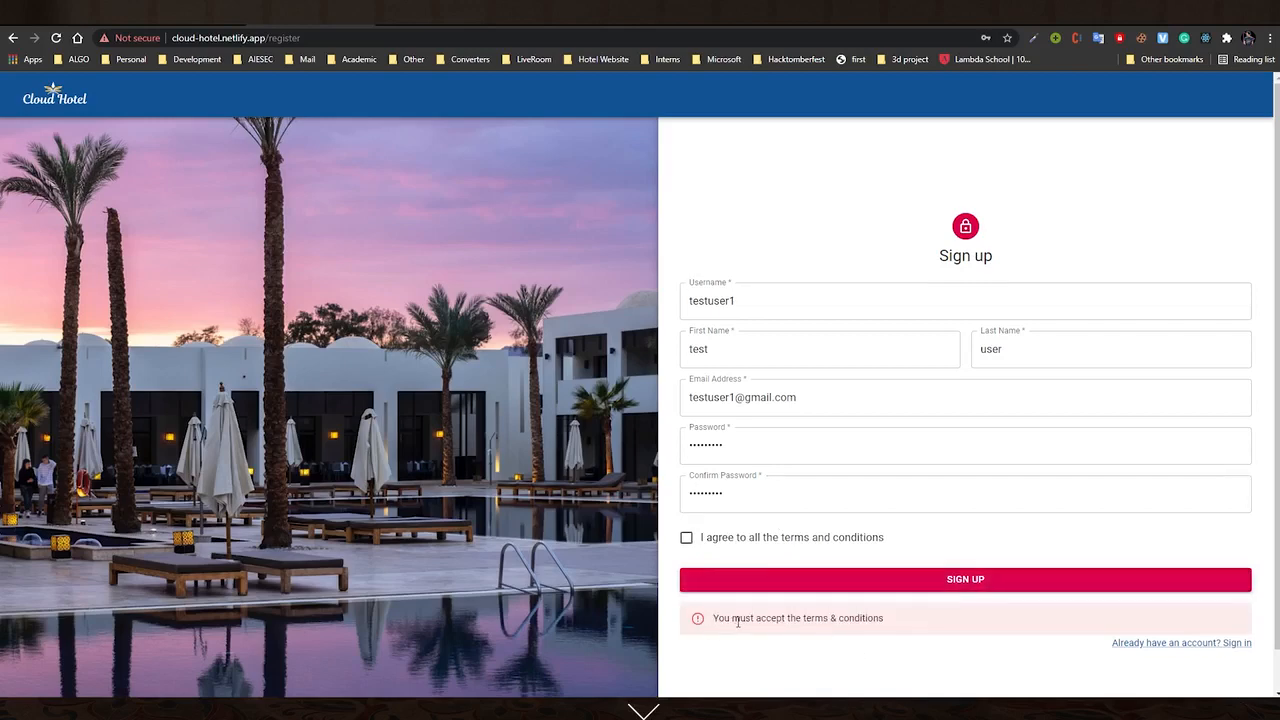
pyautogui.click(760, 539)
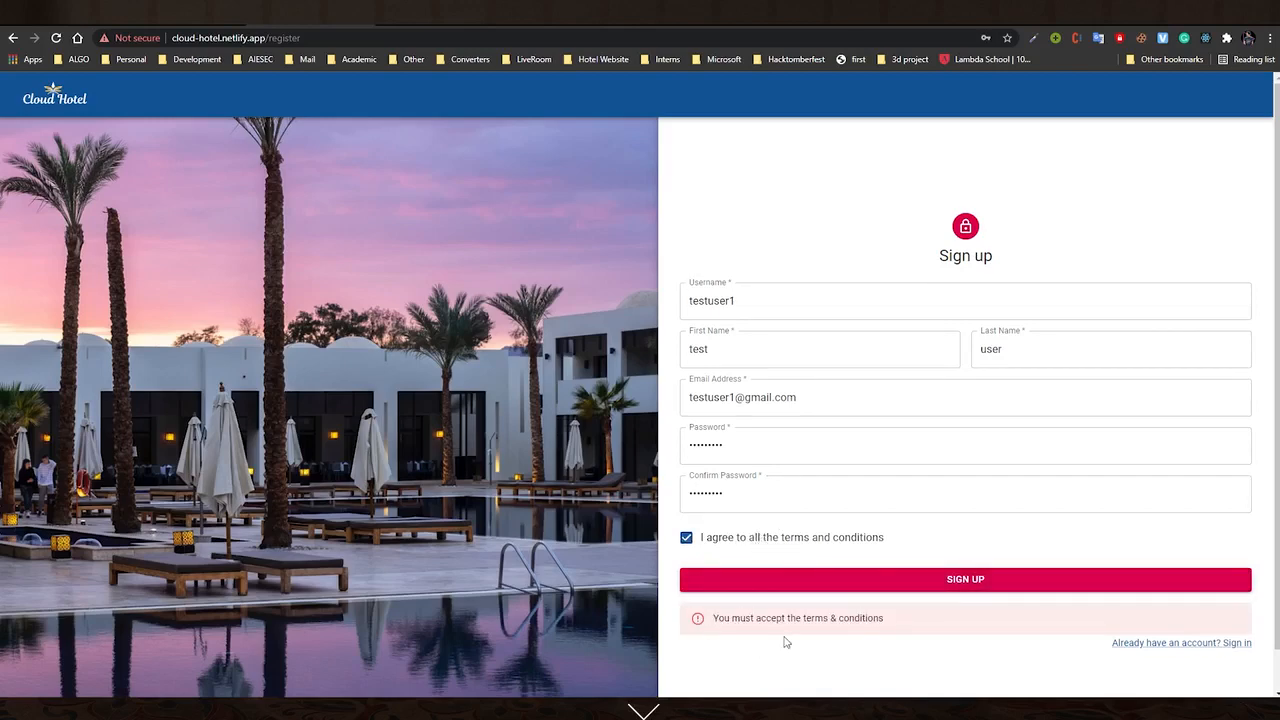
pyautogui.click(962, 590)
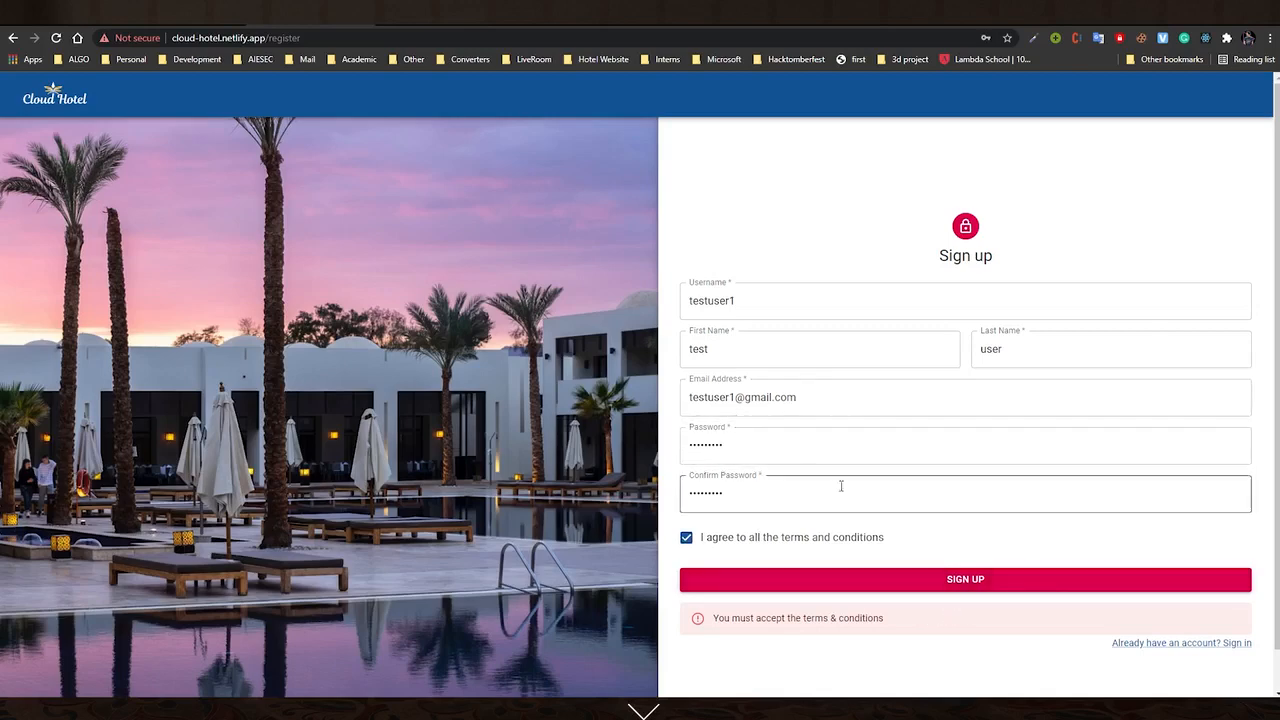
pyautogui.click(963, 590)
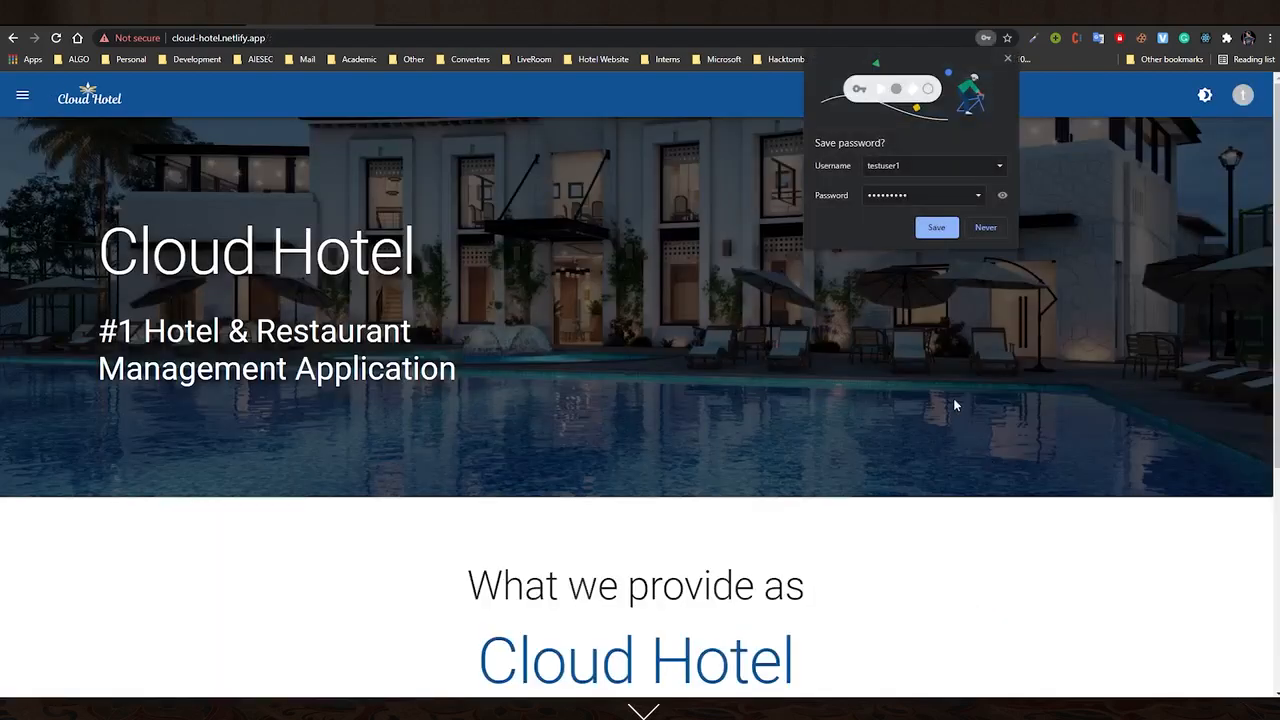
# Save the new login in Chrome's password prompt
pyautogui.click(938, 238)
pyautogui.scroll(-3, 909, 609)
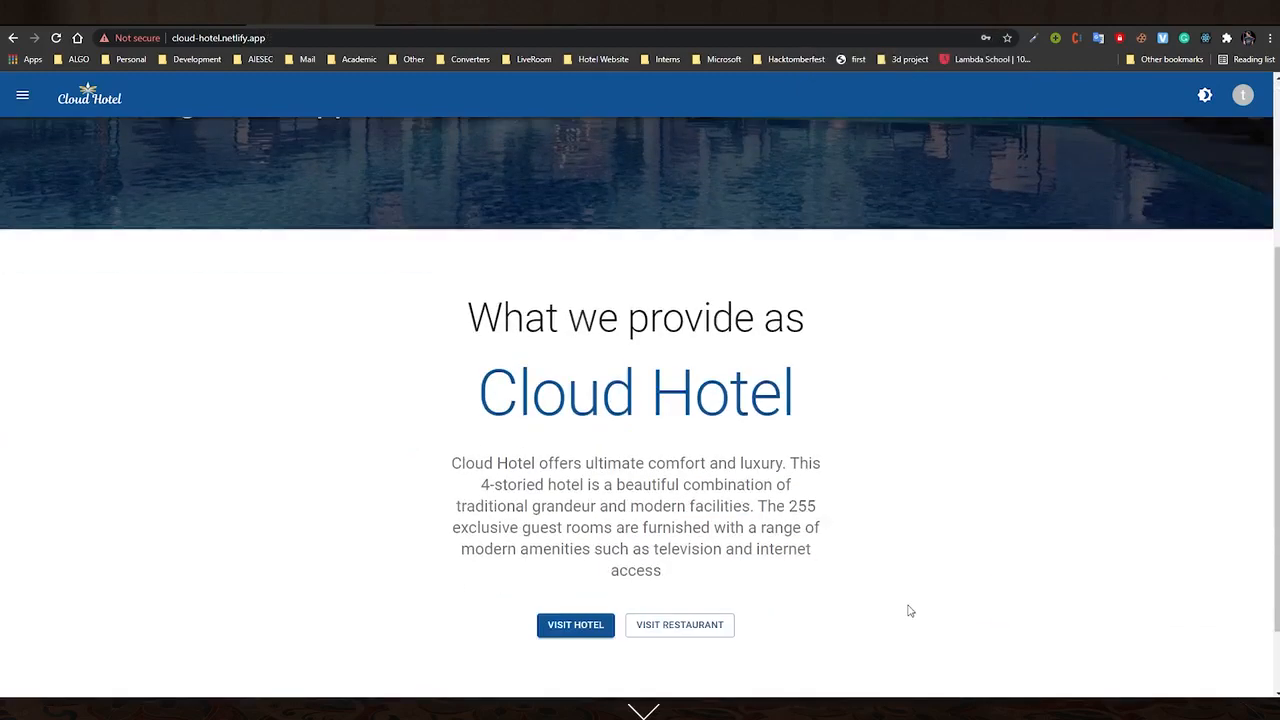
pyautogui.scroll(3, 905, 612)
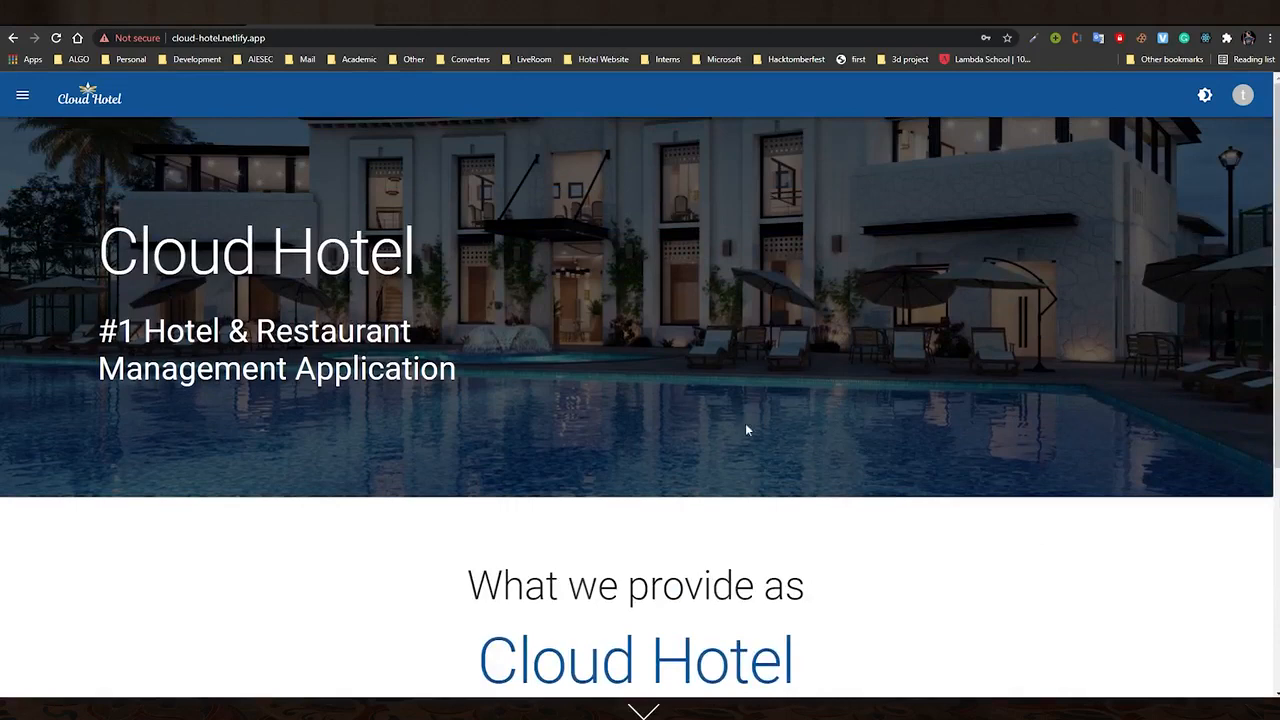
# Switch the site to the dark theme and scroll through the home page
pyautogui.click(1204, 96)
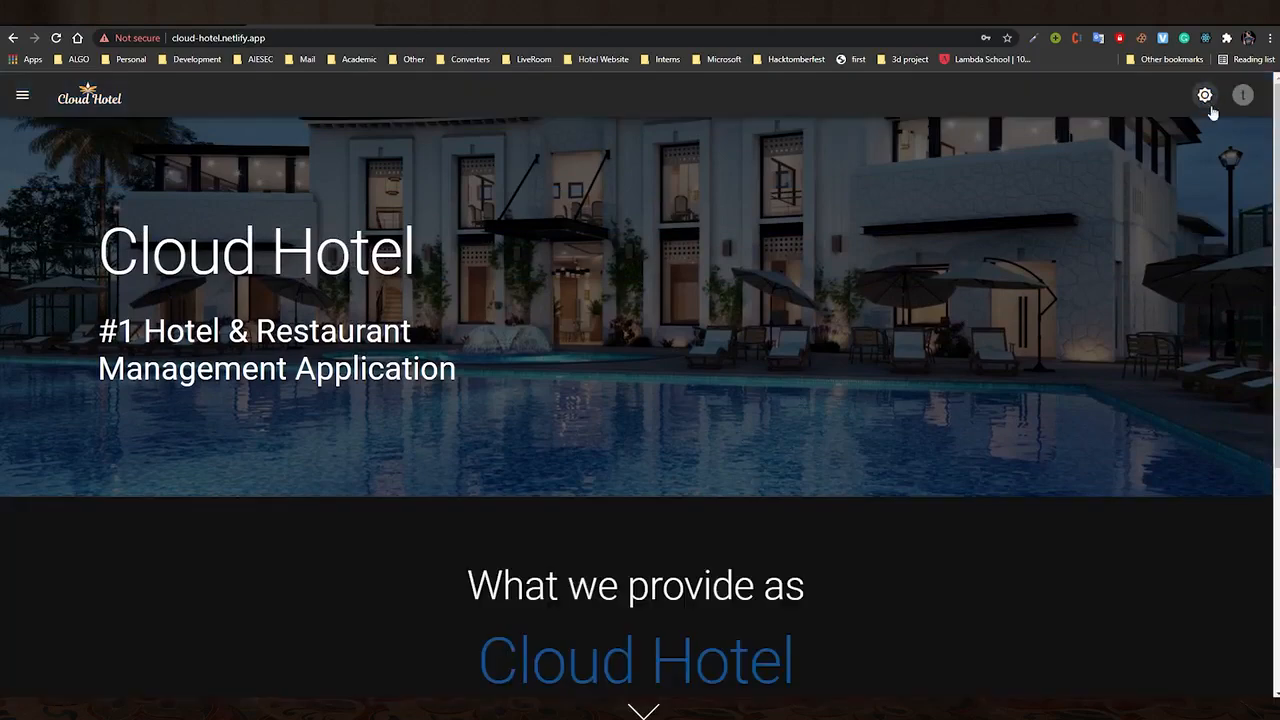
pyautogui.scroll(-1, 1028, 496)
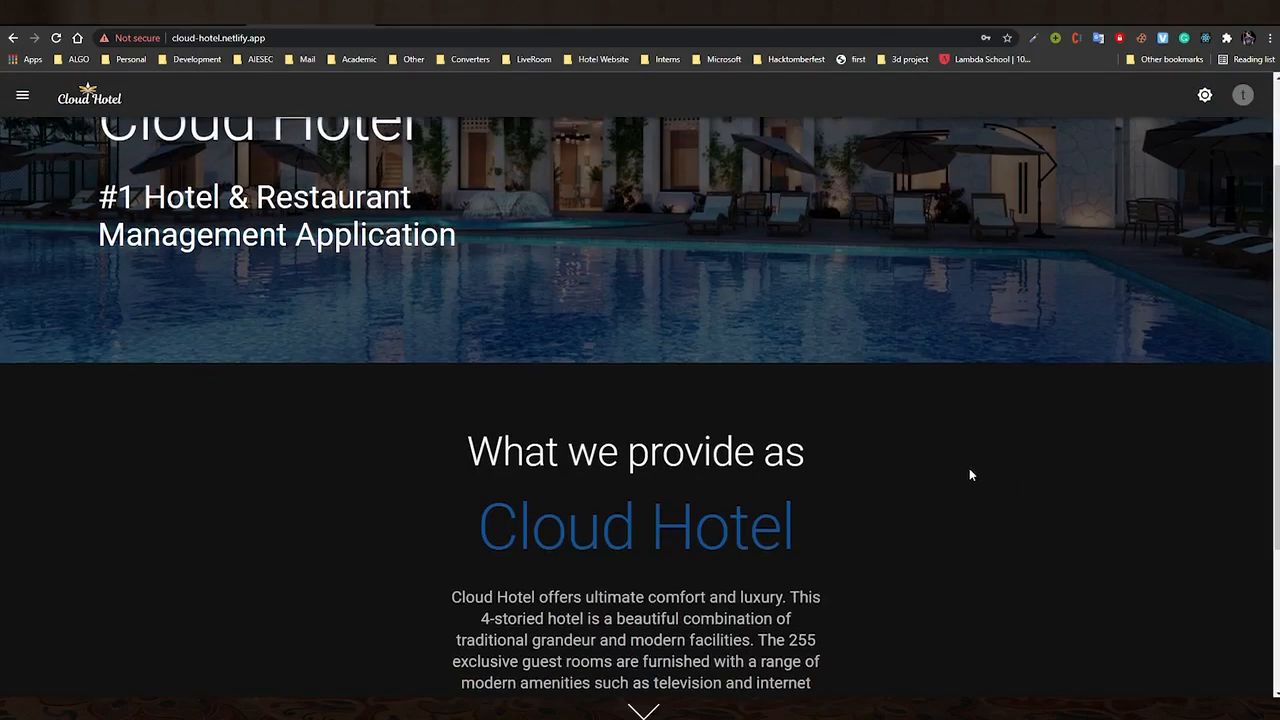
pyautogui.scroll(-1, 969, 475)
pyautogui.scroll(1, 791, 486)
pyautogui.scroll(-1, 851, 461)
pyautogui.scroll(-1, 786, 488)
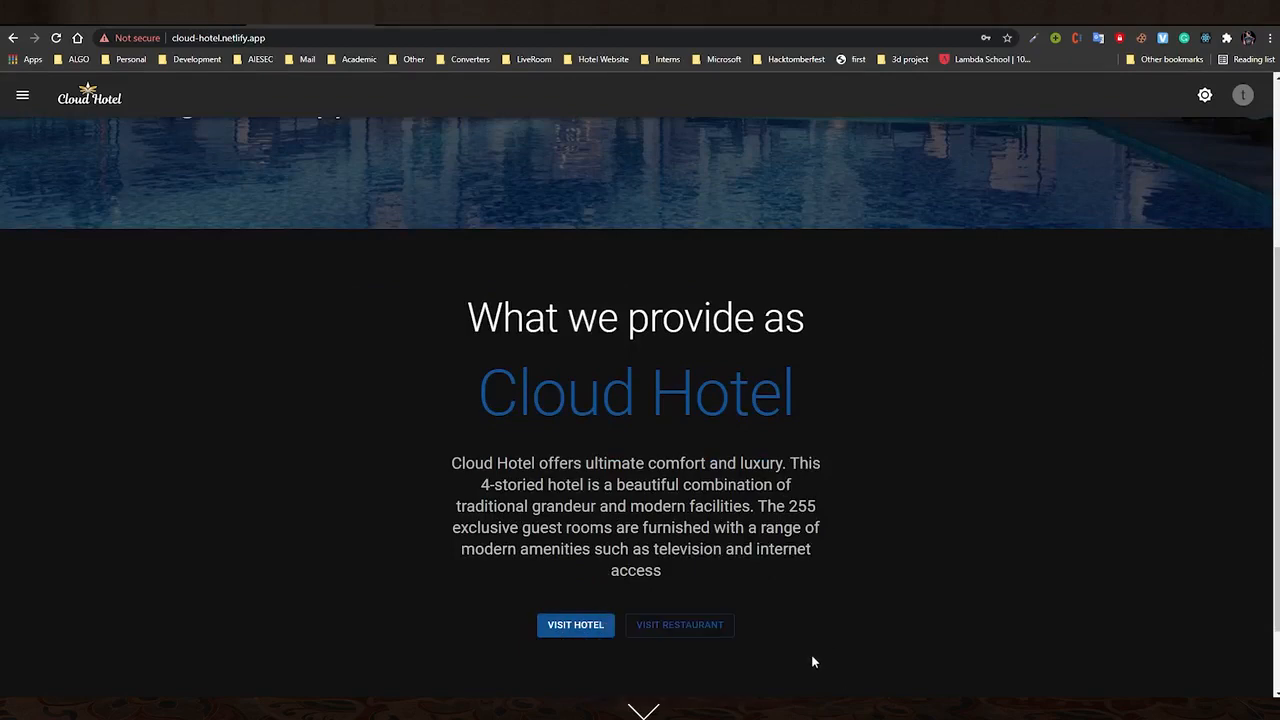
pyautogui.scroll(2, 830, 674)
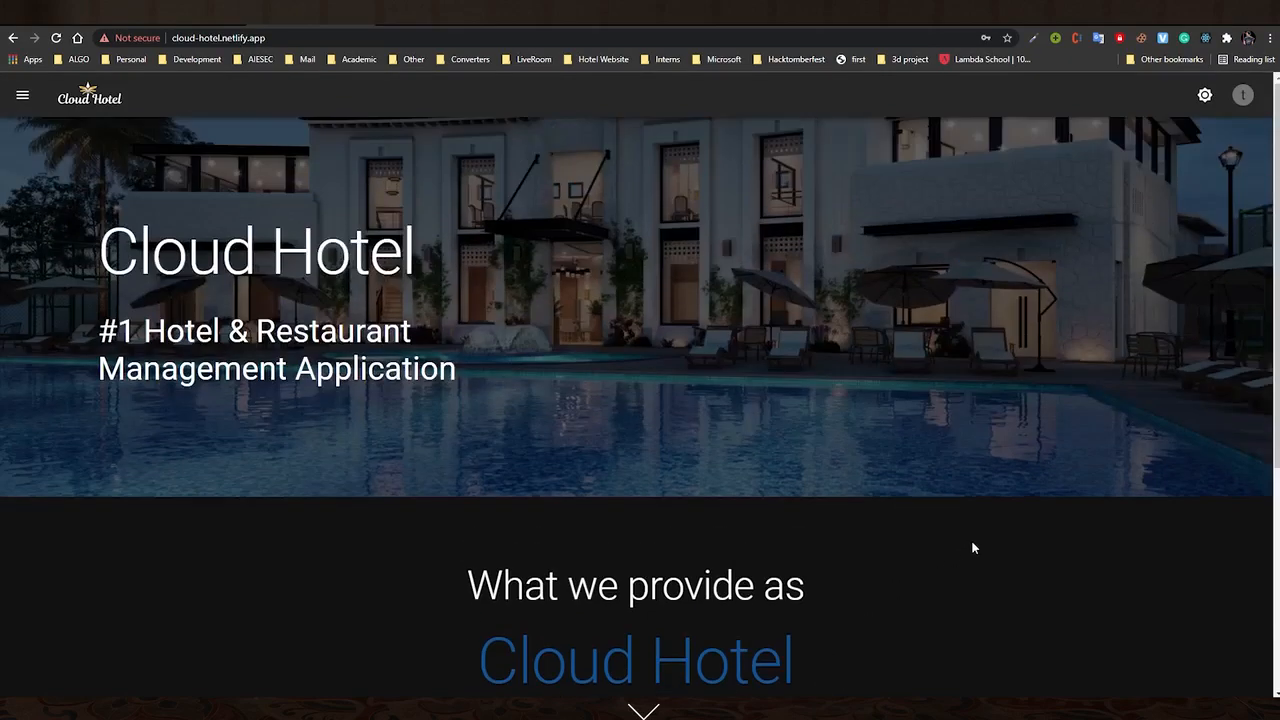
pyautogui.click(1242, 95)
# View the new account's profile page with its ID, name and e-mail
pyautogui.click(1222, 170)
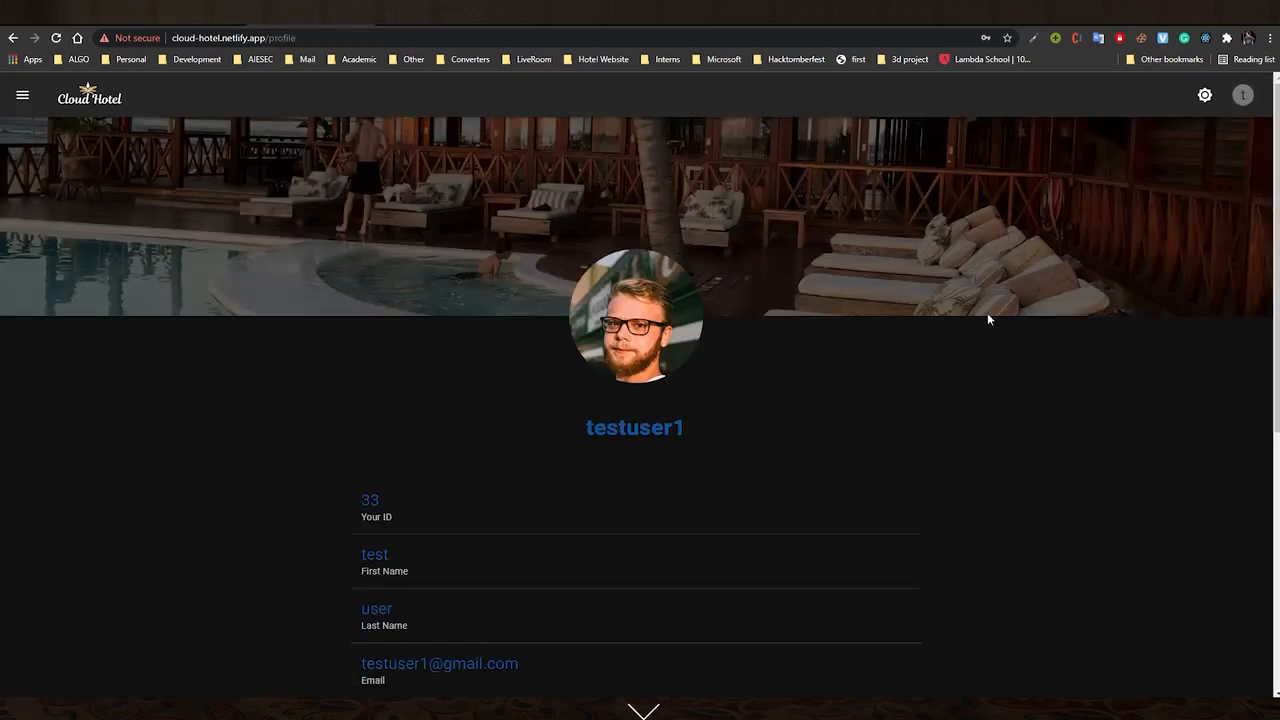
pyautogui.scroll(-2, 660, 429)
pyautogui.scroll(1, 680, 400)
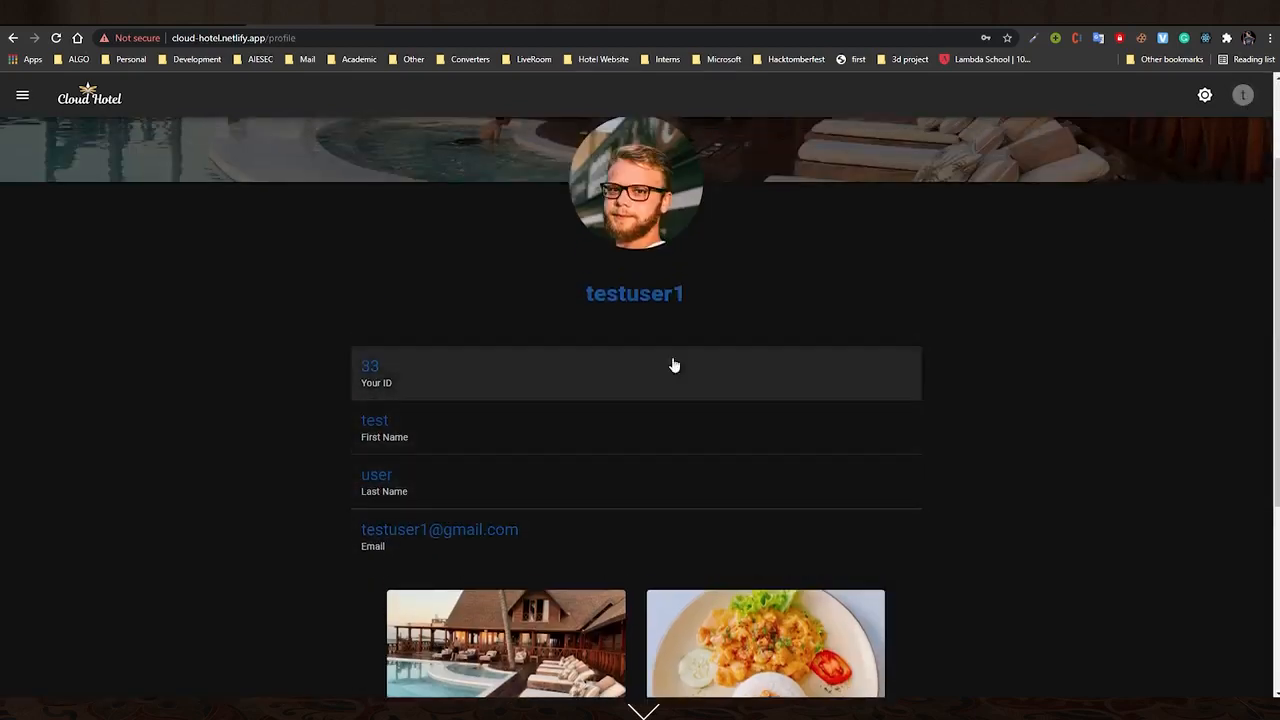
pyautogui.click(1242, 96)
pyautogui.click(843, 246)
# Go to the home page and open Food & Beverages under the Restaurant section
pyautogui.click(22, 95)
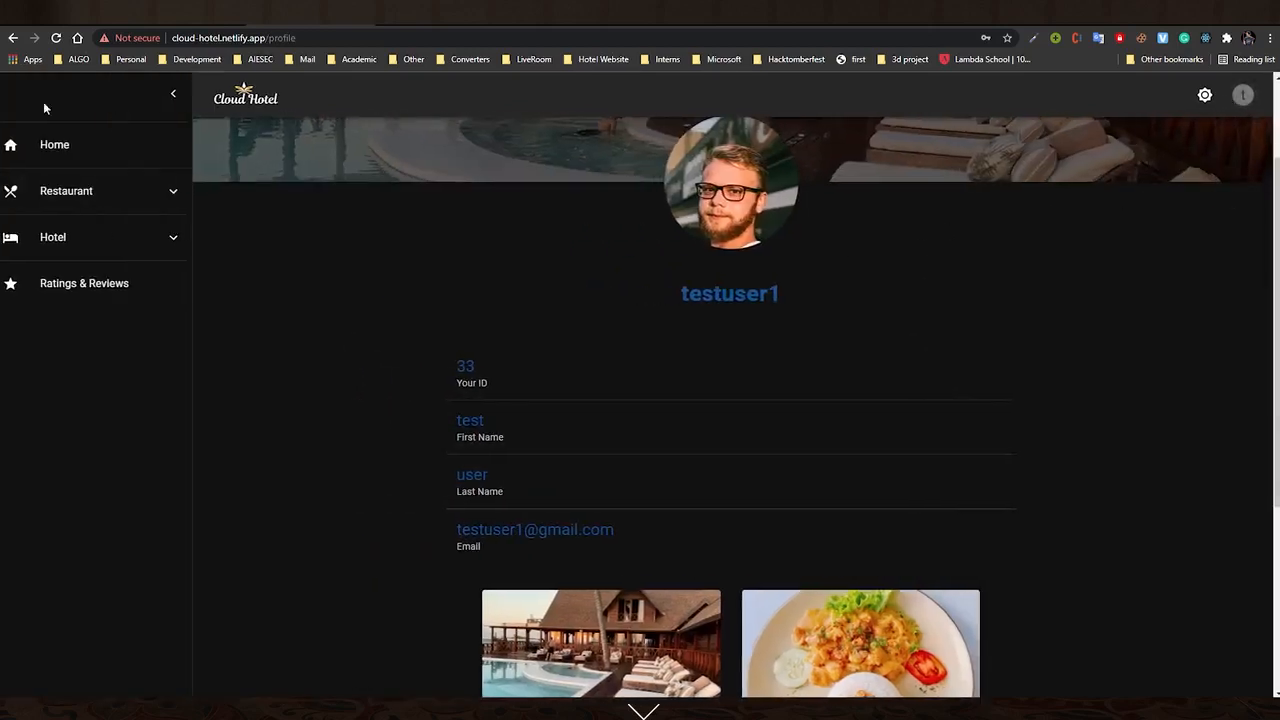
pyautogui.click(87, 150)
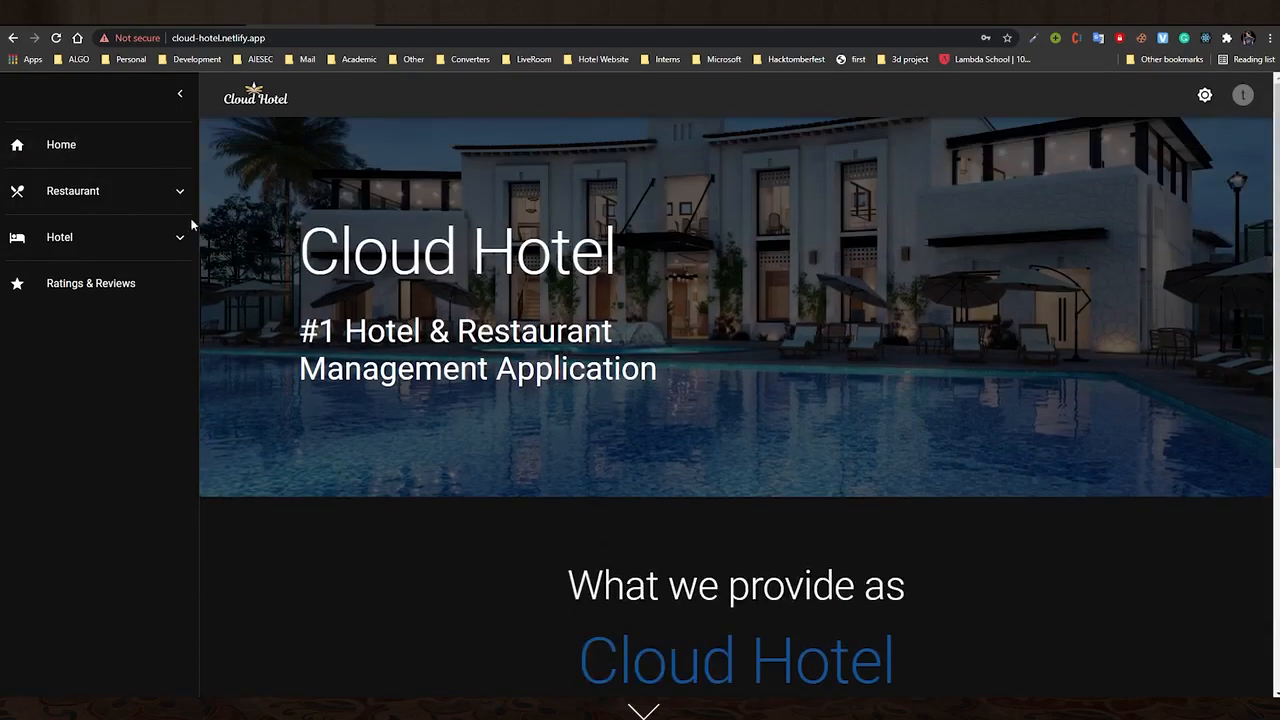
pyautogui.click(144, 196)
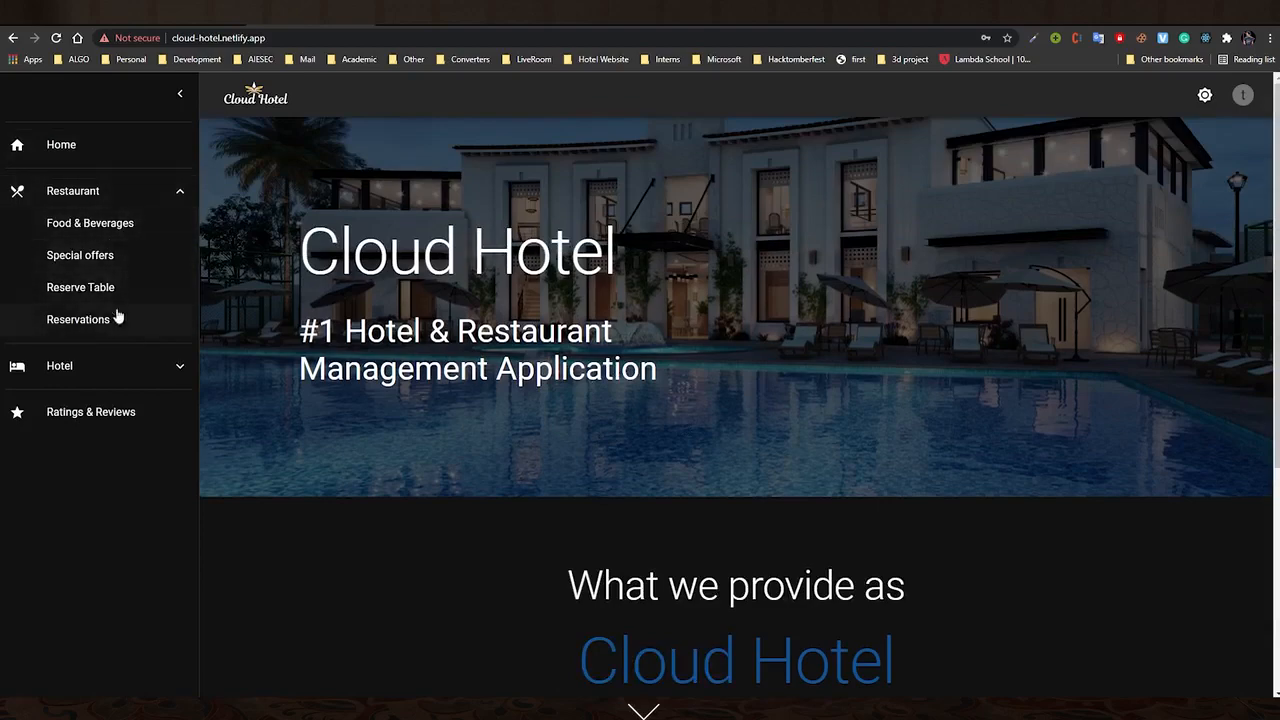
pyautogui.click(75, 226)
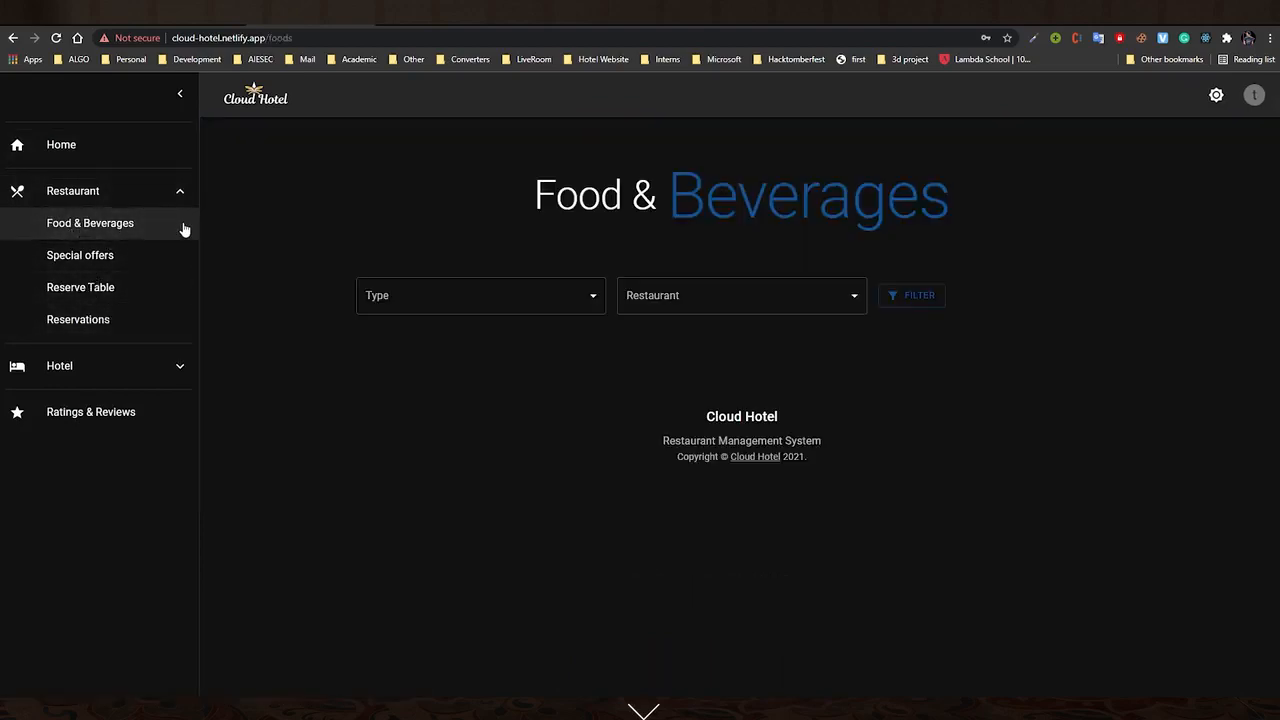
# Filter the foods to type Dessert from the Lian Yu restaurant
pyautogui.scroll(-3, 509, 421)
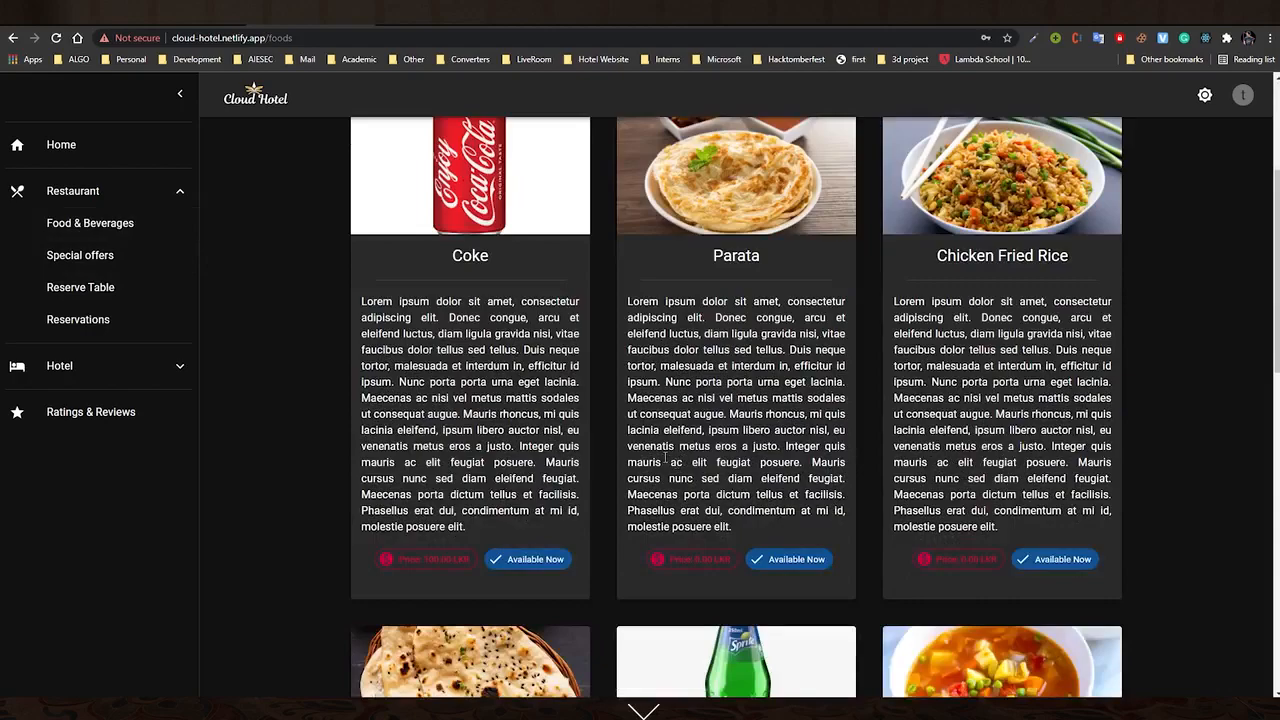
pyautogui.scroll(-8, 665, 455)
pyautogui.scroll(9, 663, 455)
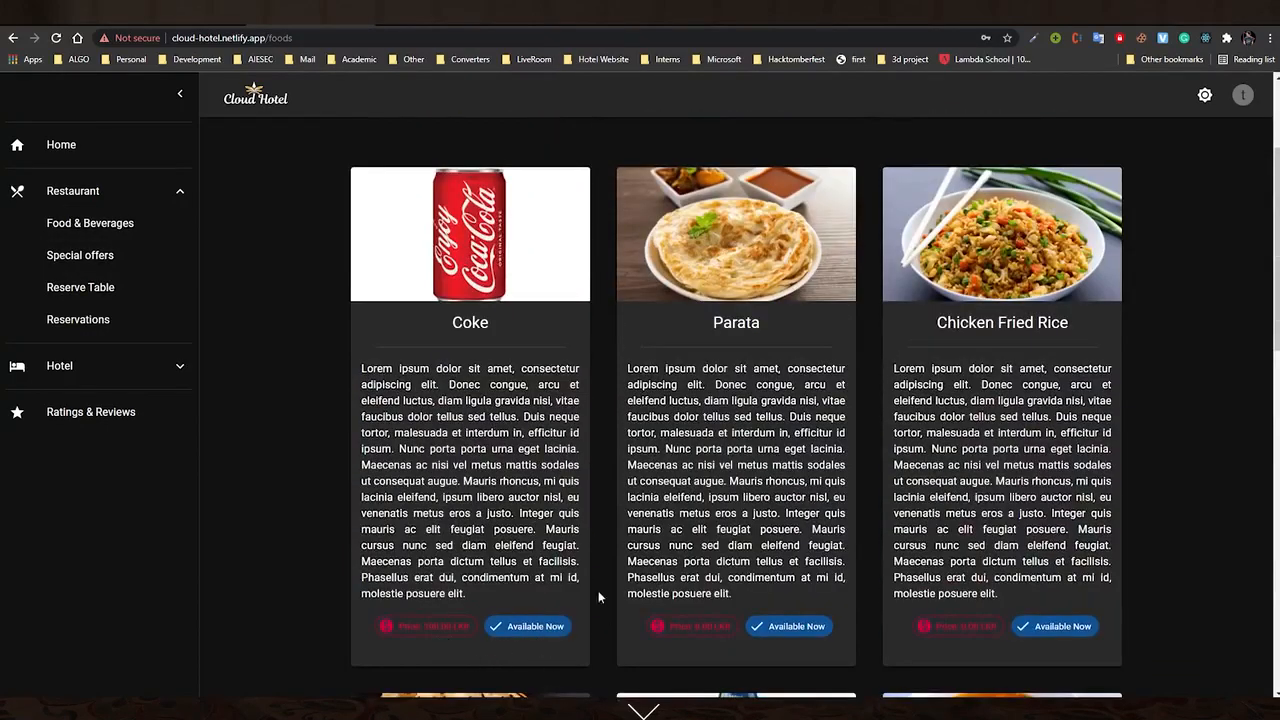
pyautogui.scroll(2, 597, 540)
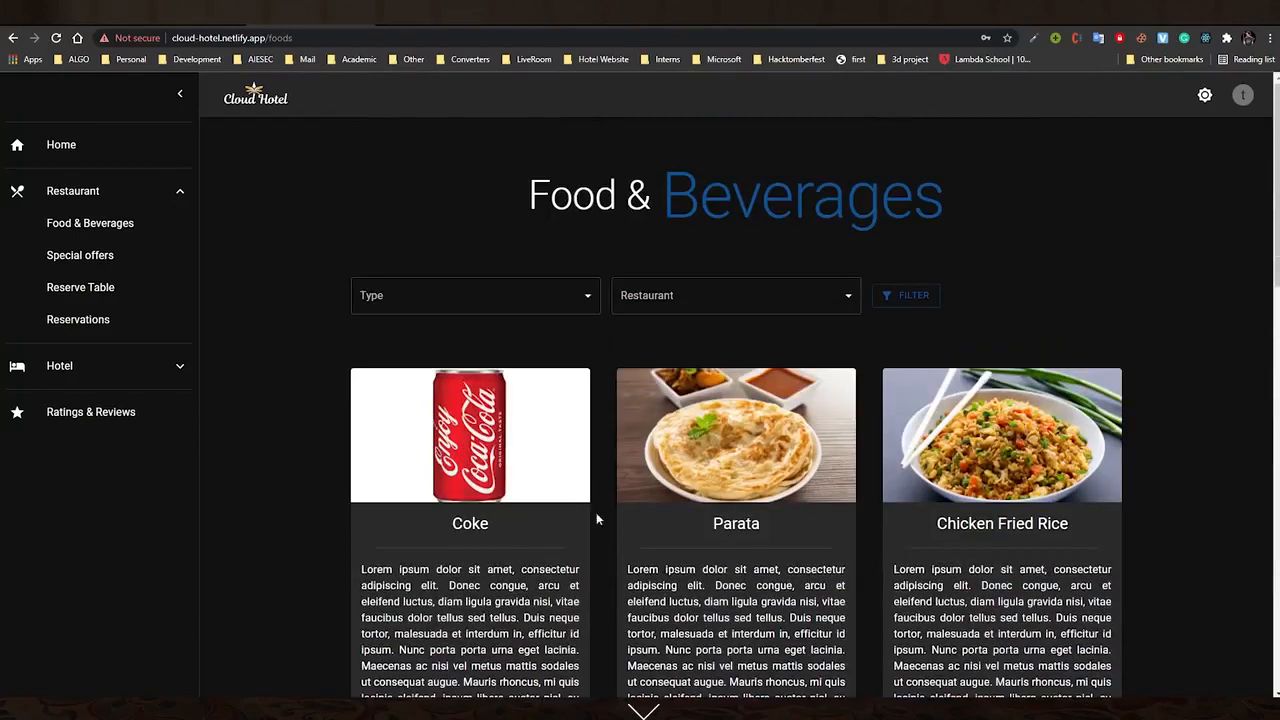
pyautogui.click(493, 297)
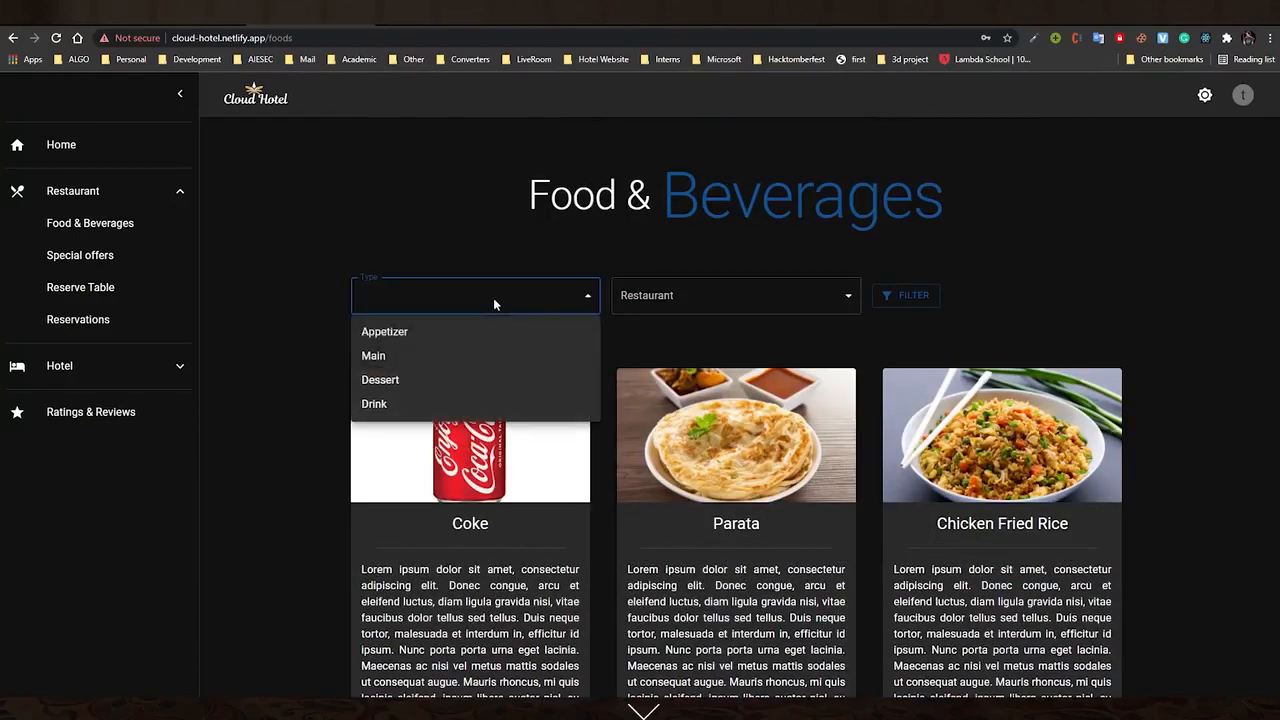
pyautogui.click(405, 382)
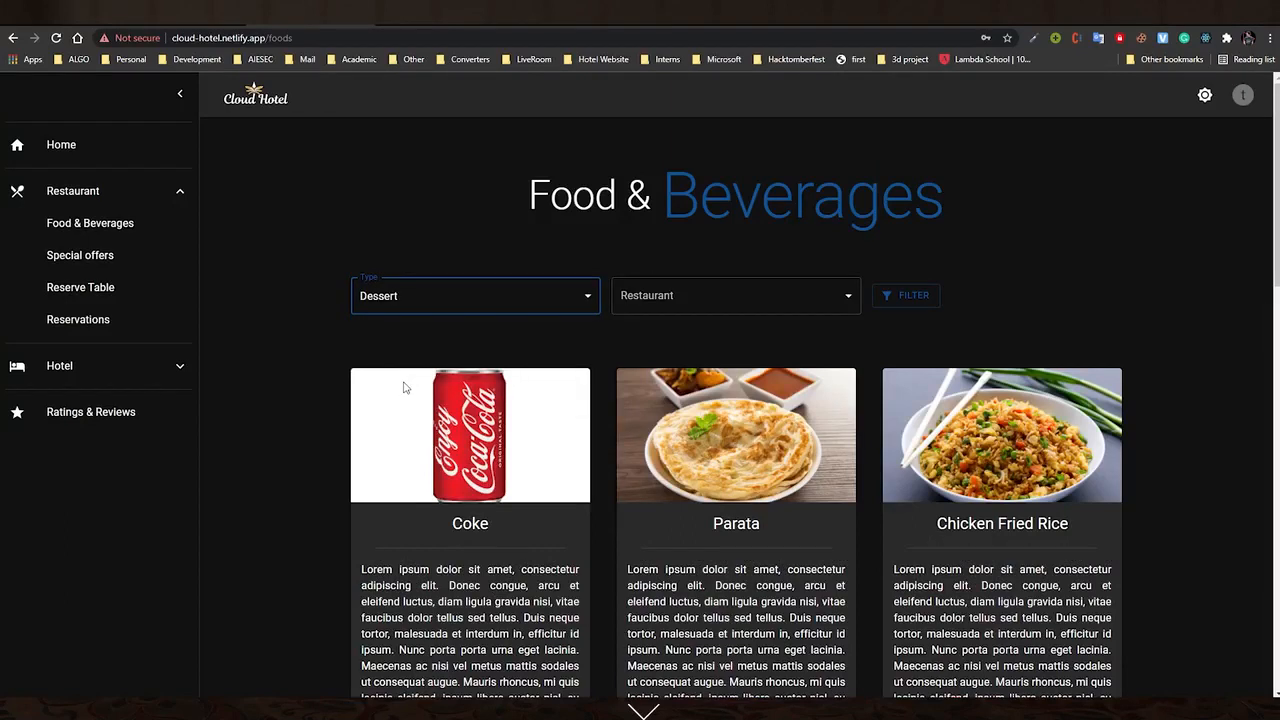
pyautogui.click(699, 308)
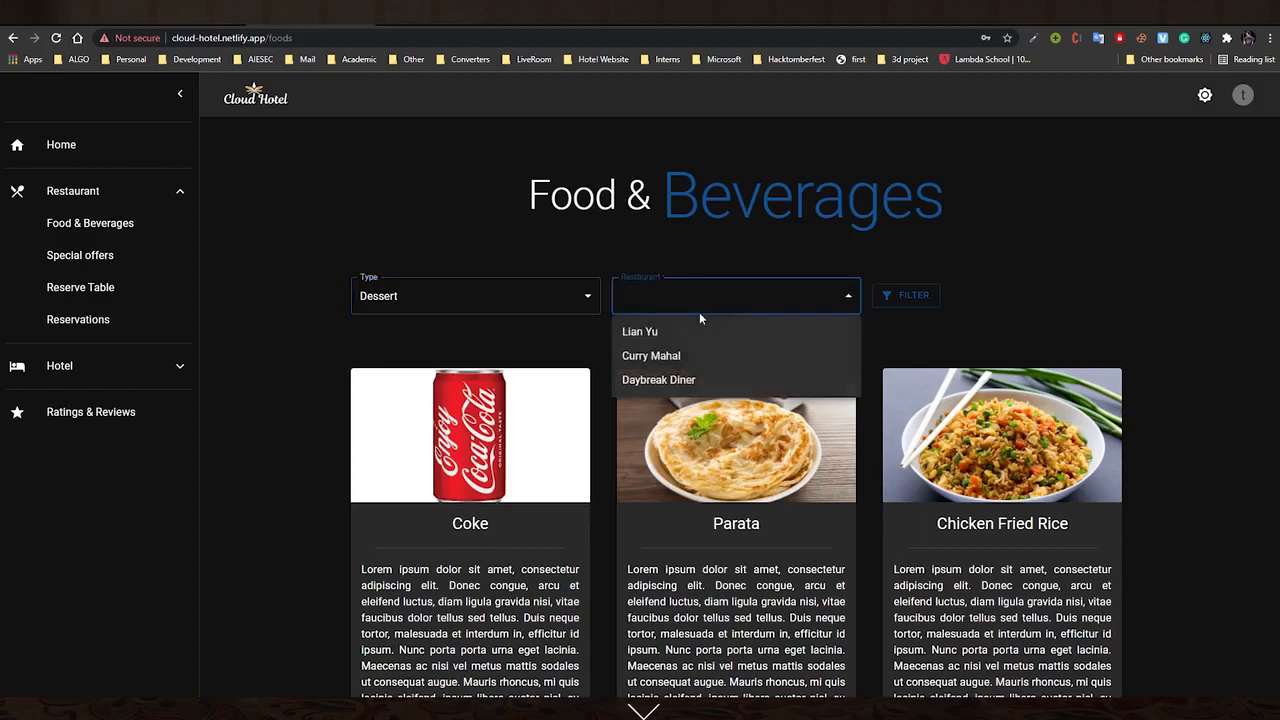
pyautogui.click(671, 331)
pyautogui.click(917, 298)
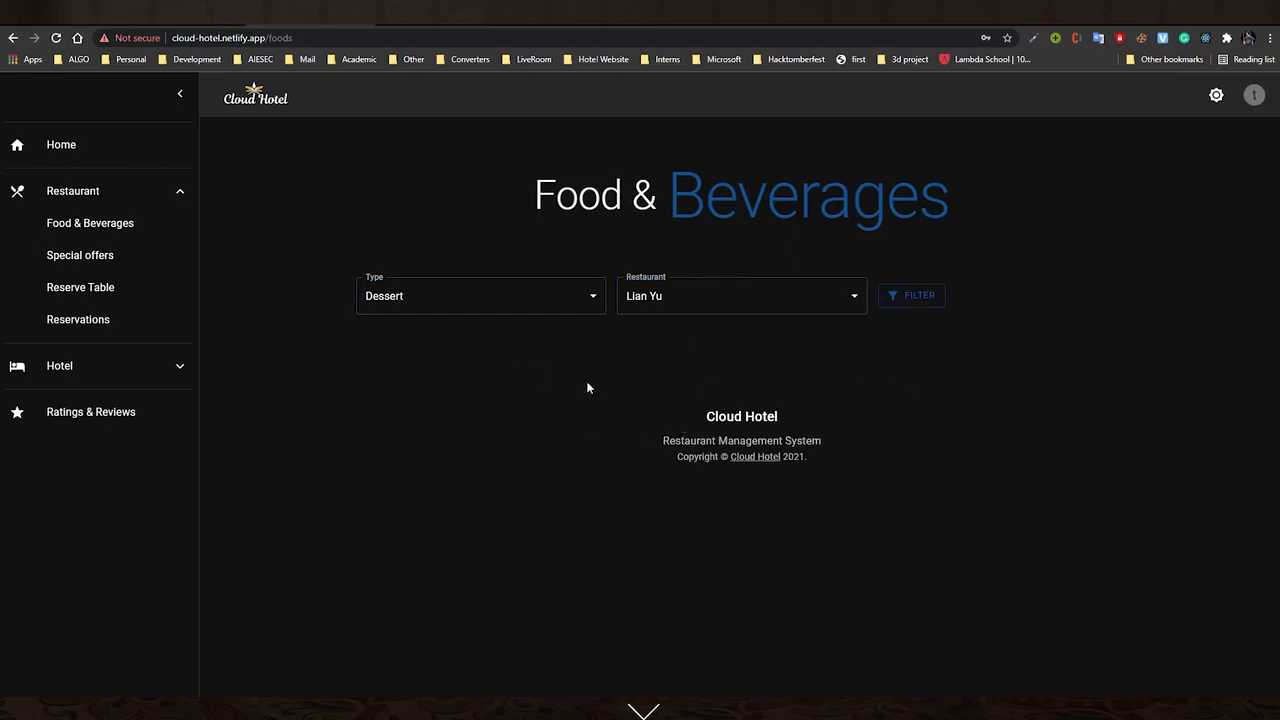
# Switch the restaurant filter to Curry Mahal and browse the desserts
pyautogui.click(663, 308)
pyautogui.click(655, 360)
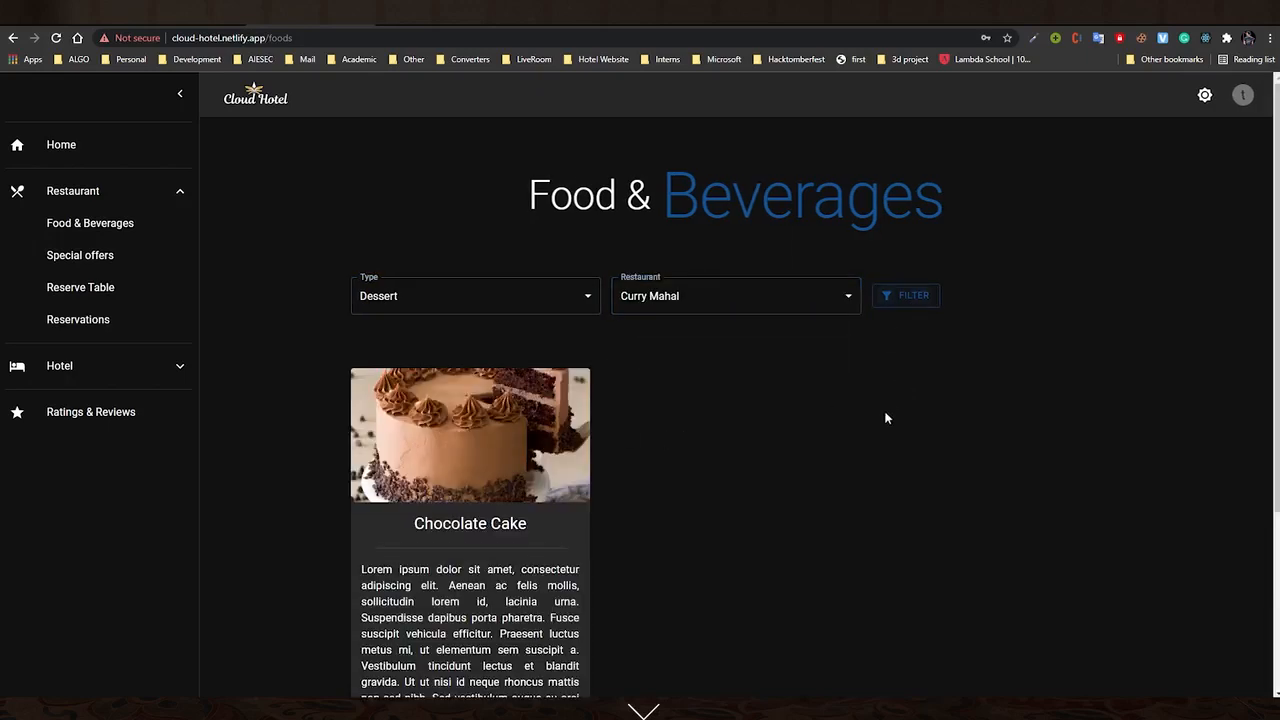
pyautogui.scroll(-2, 592, 577)
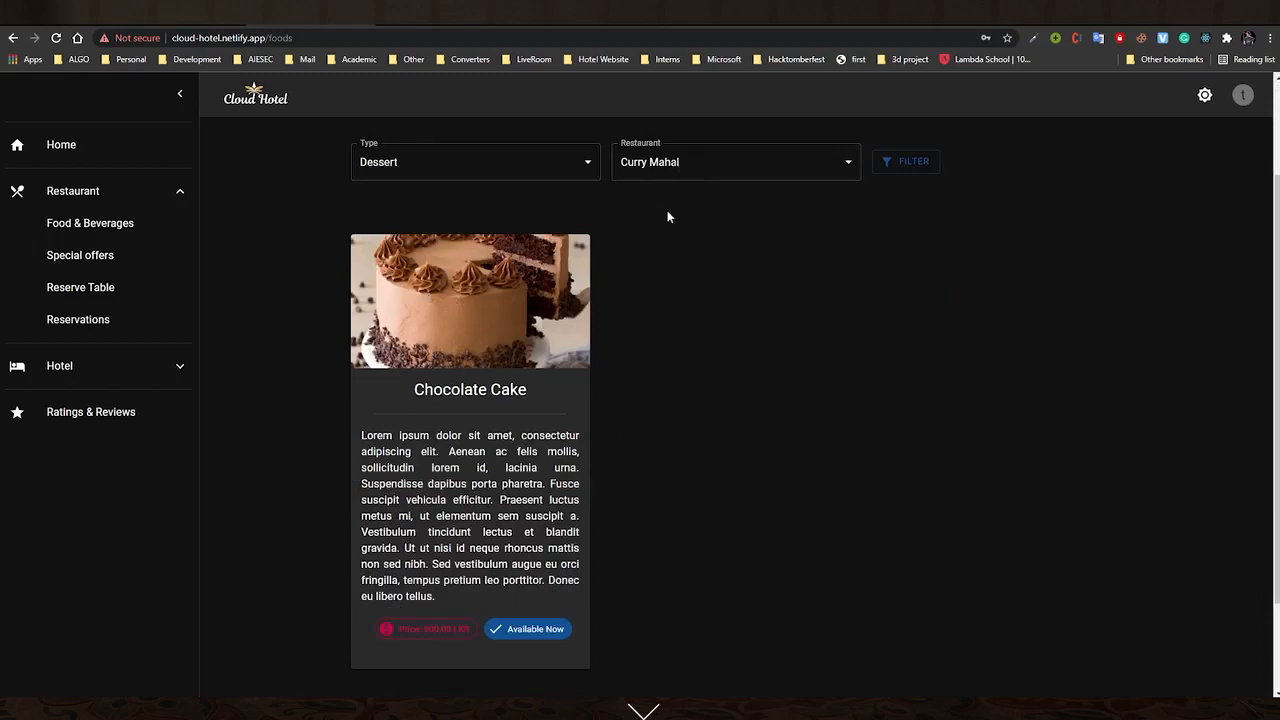
# Look over the special offers, then bring up the Reserve Table form
pyautogui.click(83, 258)
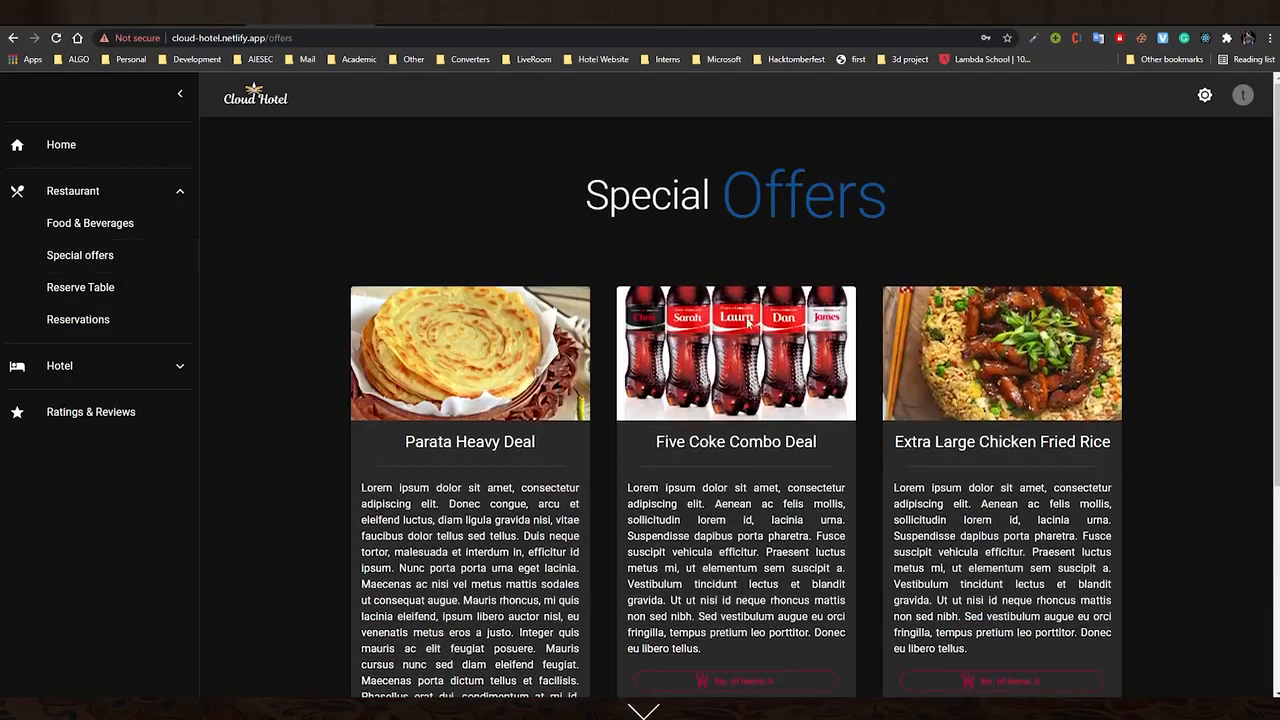
pyautogui.scroll(-2, 578, 446)
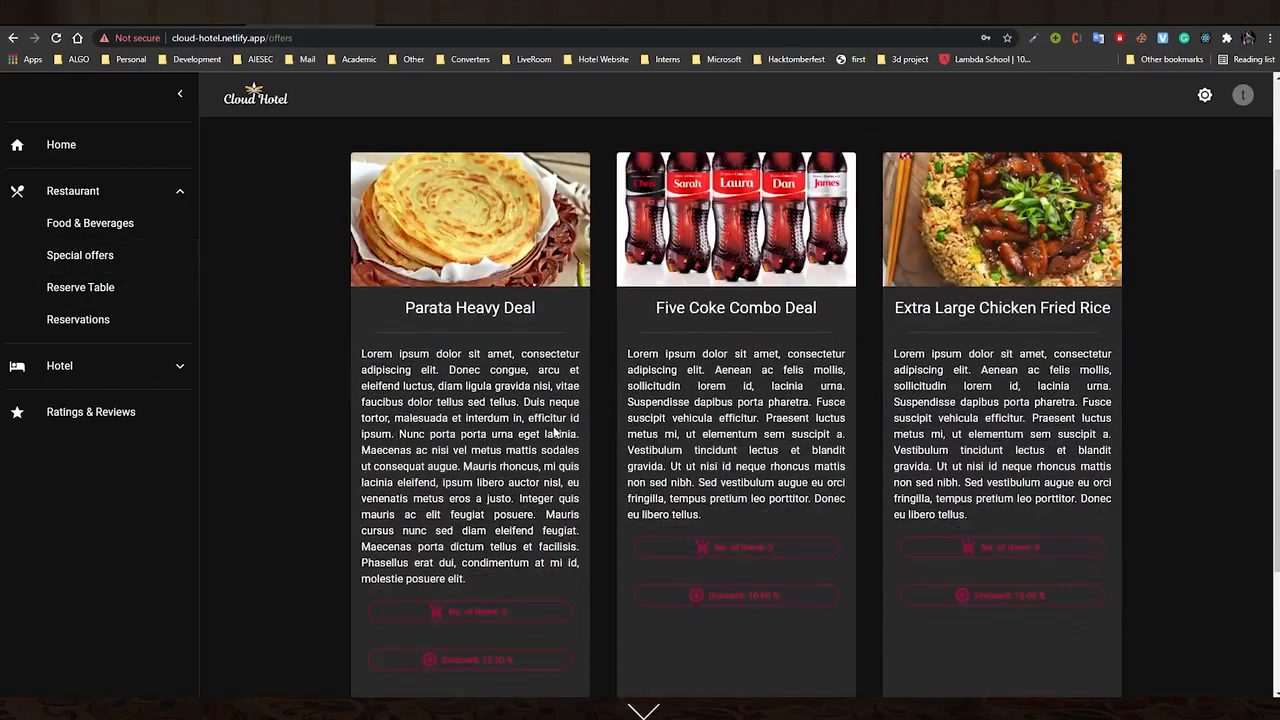
pyautogui.click(98, 289)
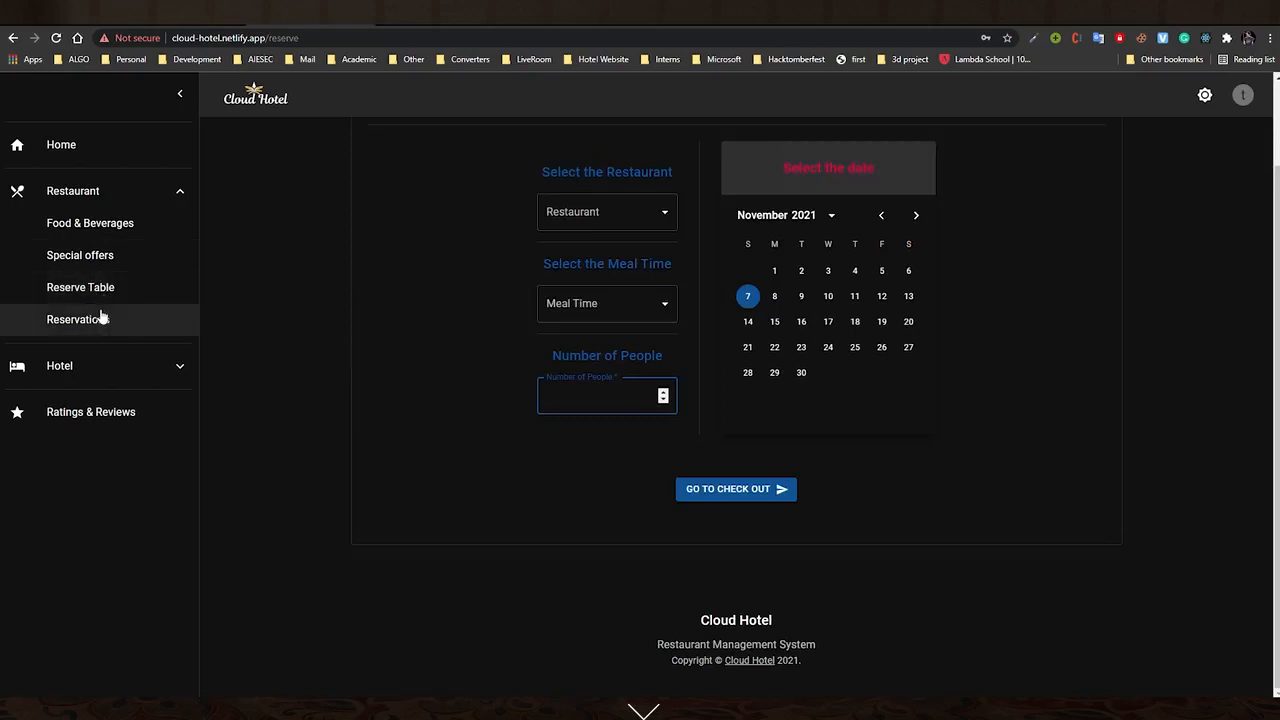
pyautogui.scroll(1, 597, 495)
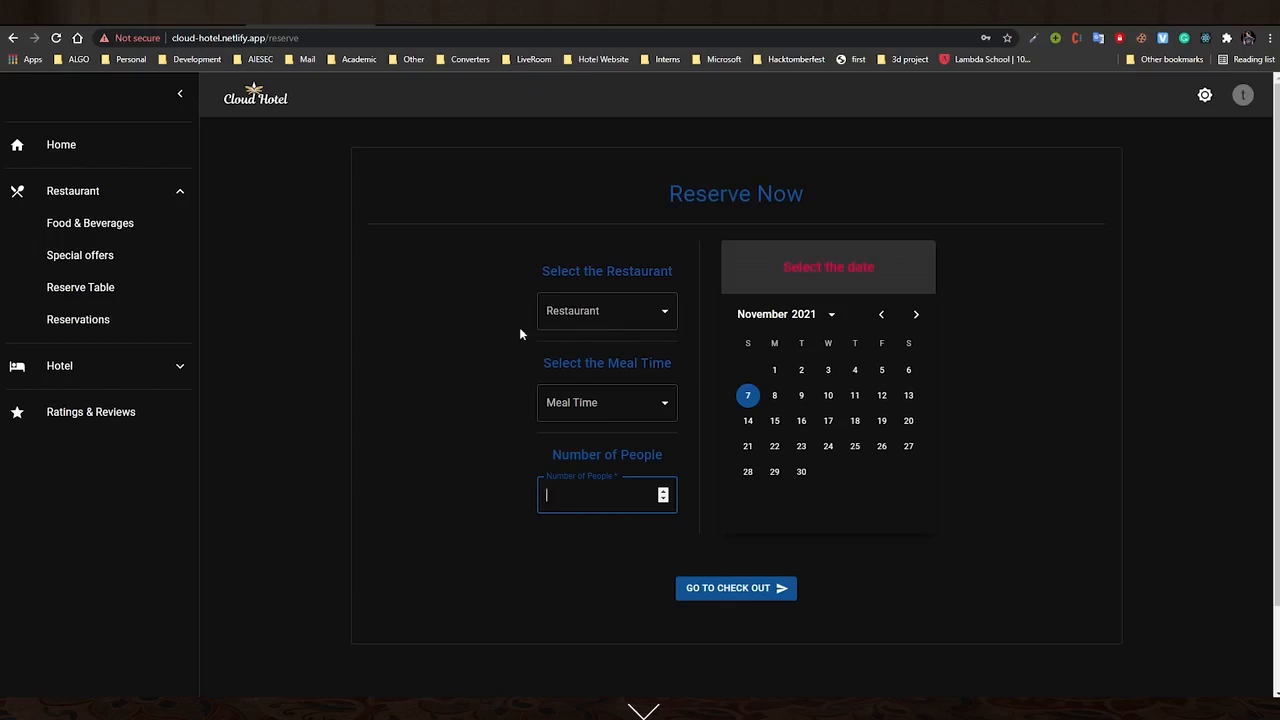
pyautogui.click(566, 318)
pyautogui.click(566, 346)
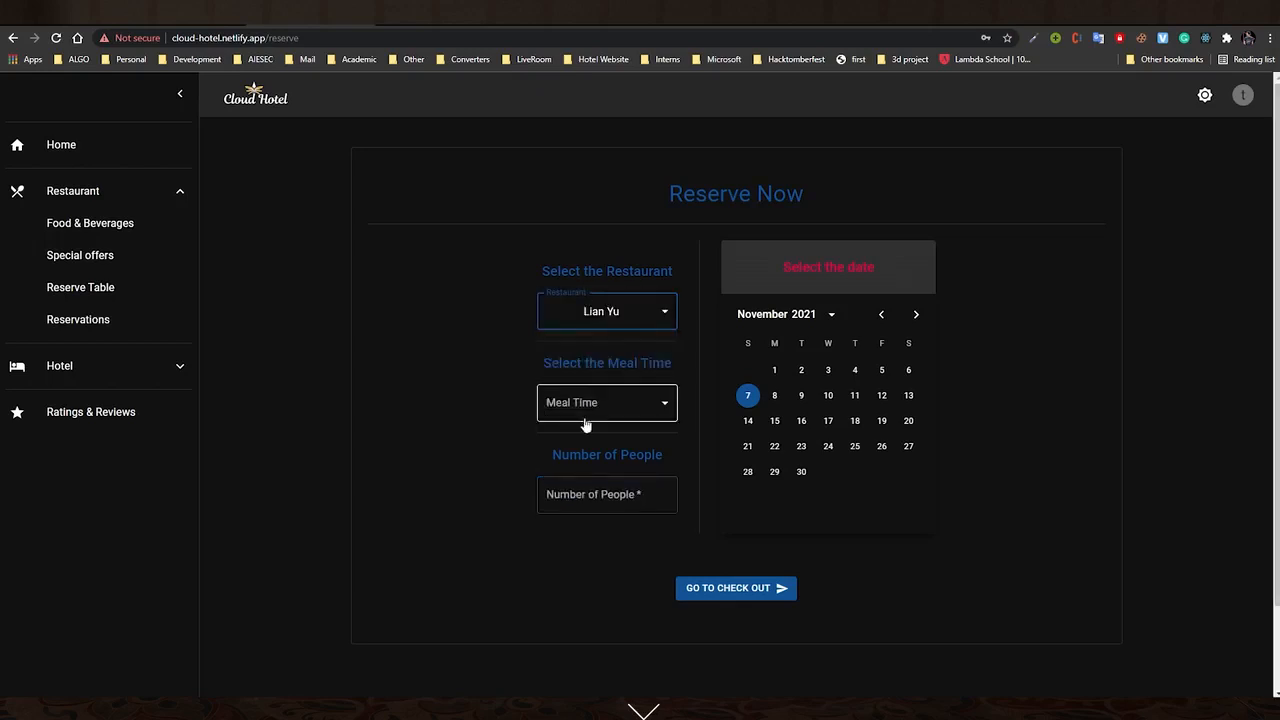
pyautogui.click(608, 405)
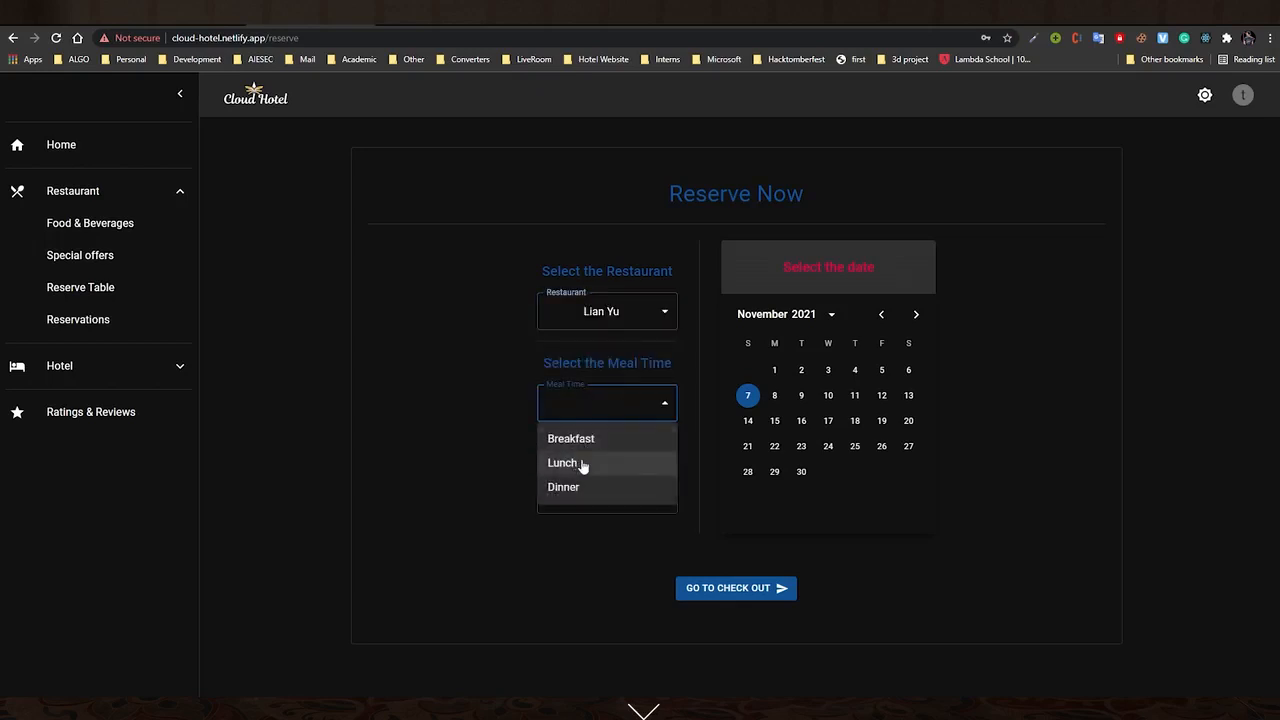
pyautogui.click(572, 439)
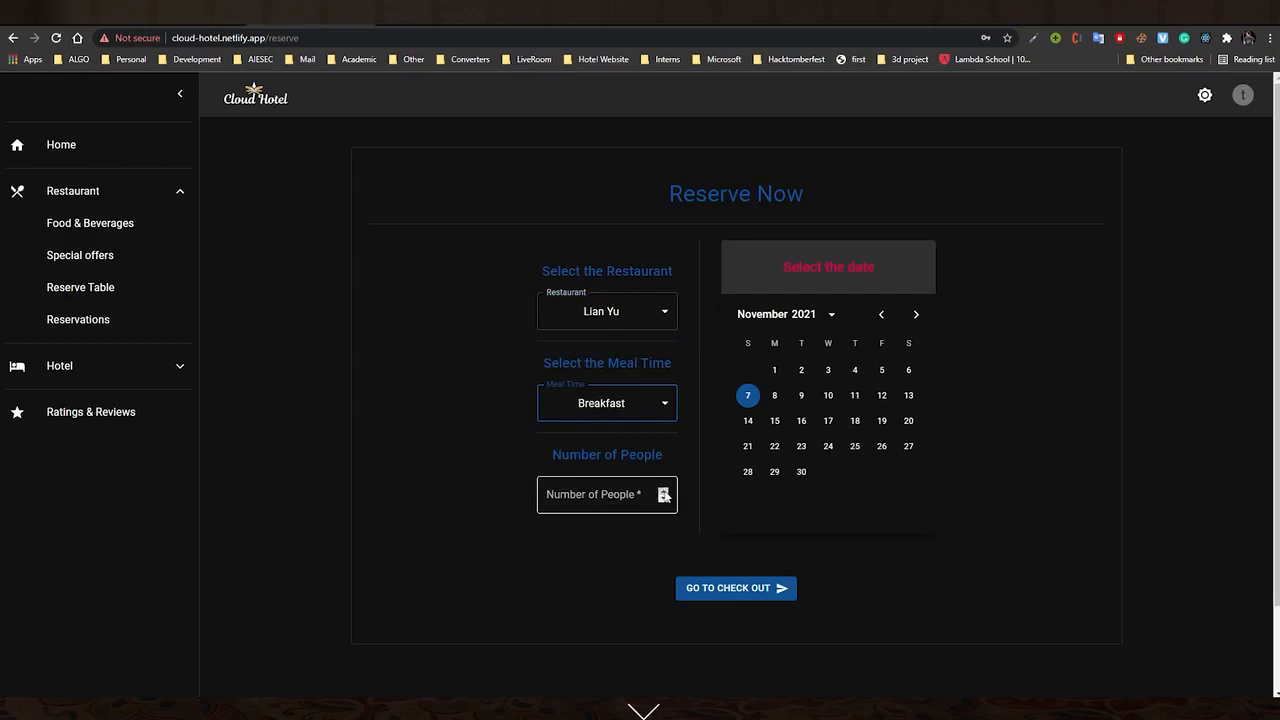
pyautogui.click(660, 494)
pyautogui.write('4')
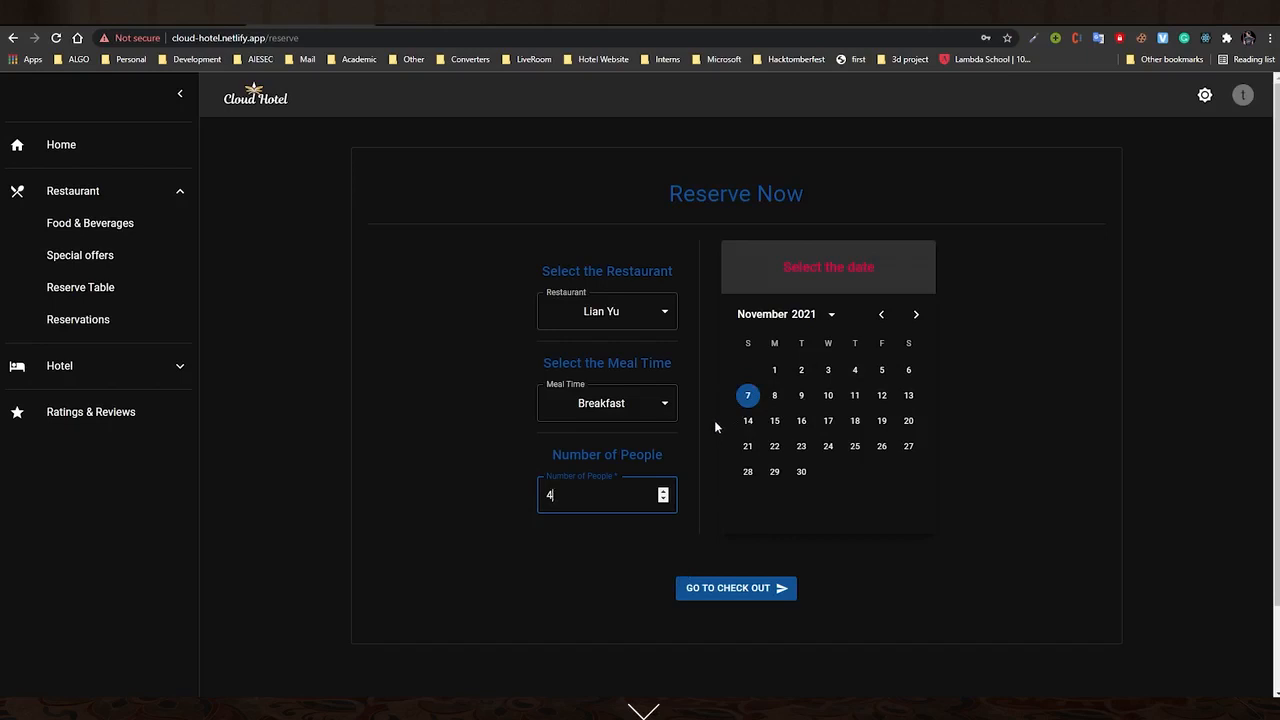
pyautogui.click(855, 372)
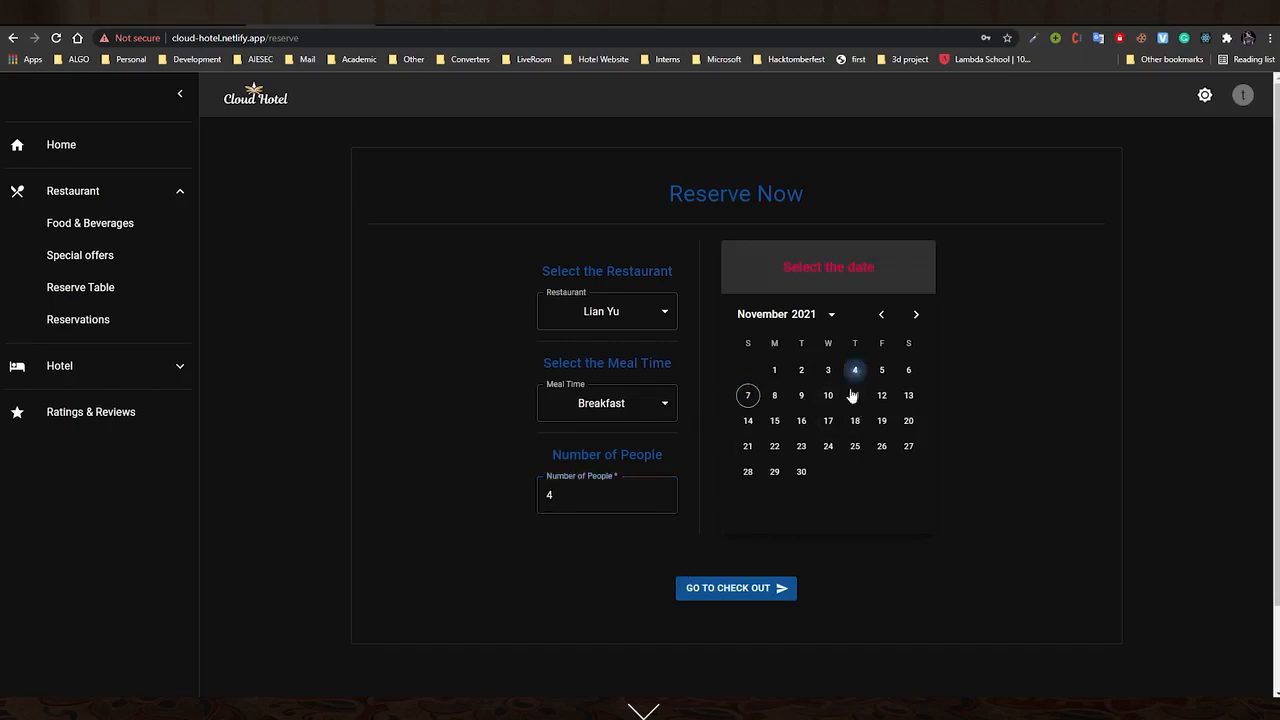
pyautogui.click(740, 591)
# Correct the date to 8 November and meal time to Lunch, then proceed to checkout
pyautogui.scroll(-2, 585, 660)
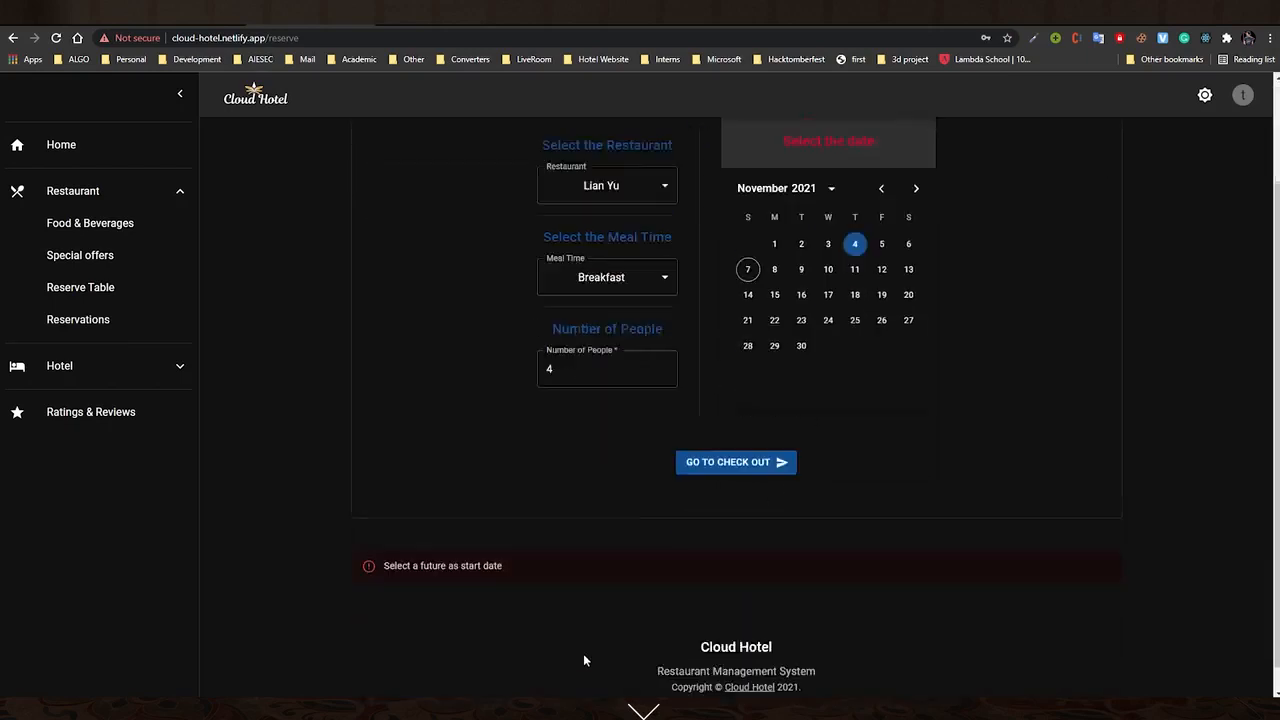
pyautogui.scroll(-1, 585, 660)
pyautogui.scroll(3, 773, 520)
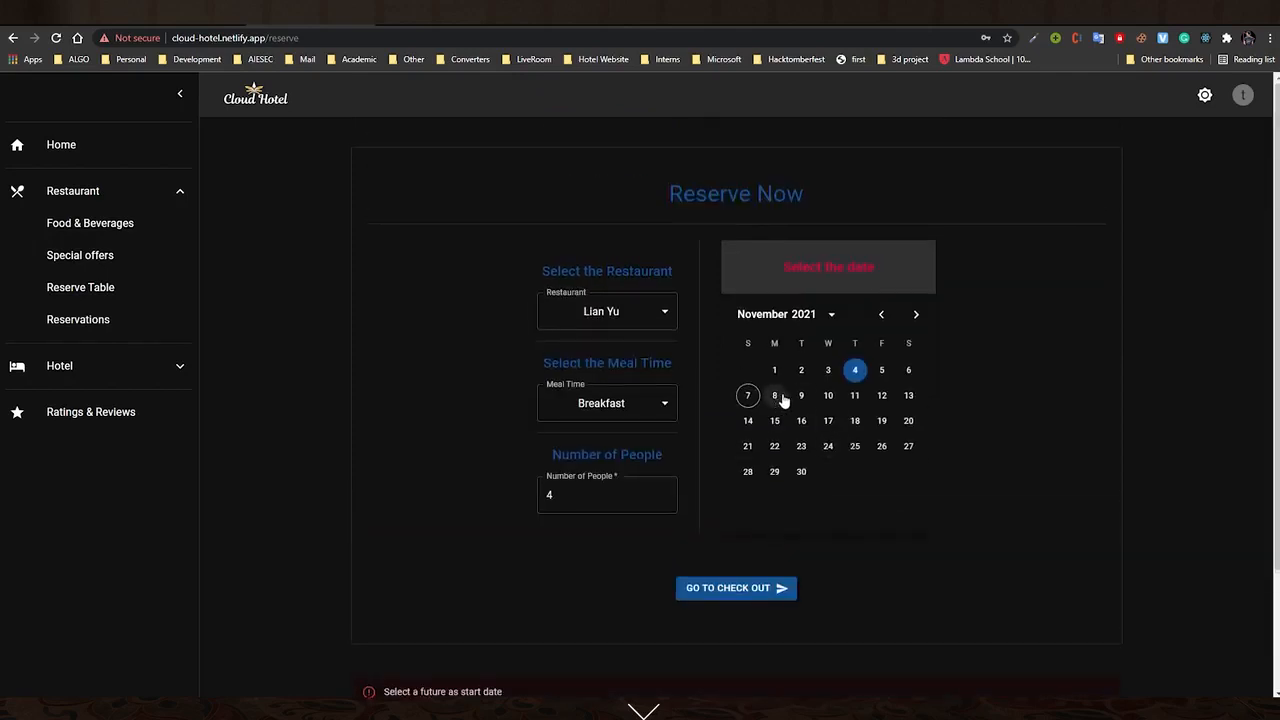
pyautogui.click(774, 395)
pyautogui.click(742, 592)
pyautogui.scroll(-2, 660, 660)
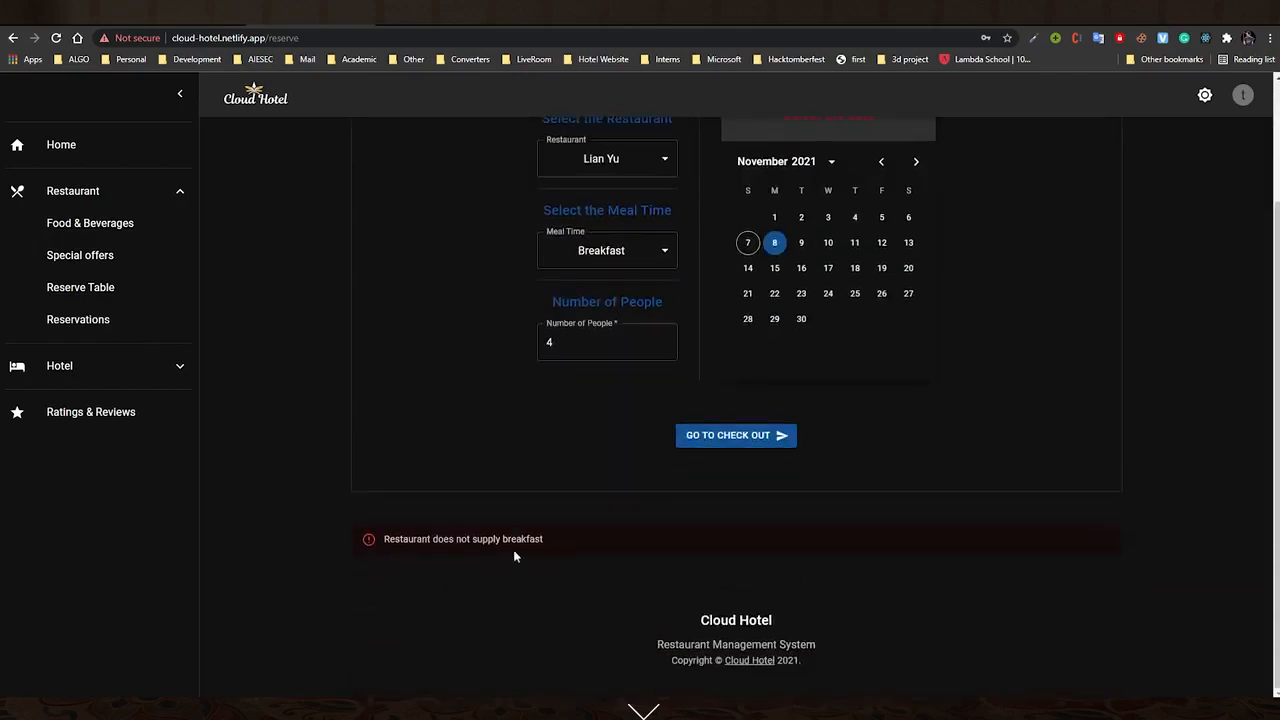
pyautogui.scroll(1, 575, 582)
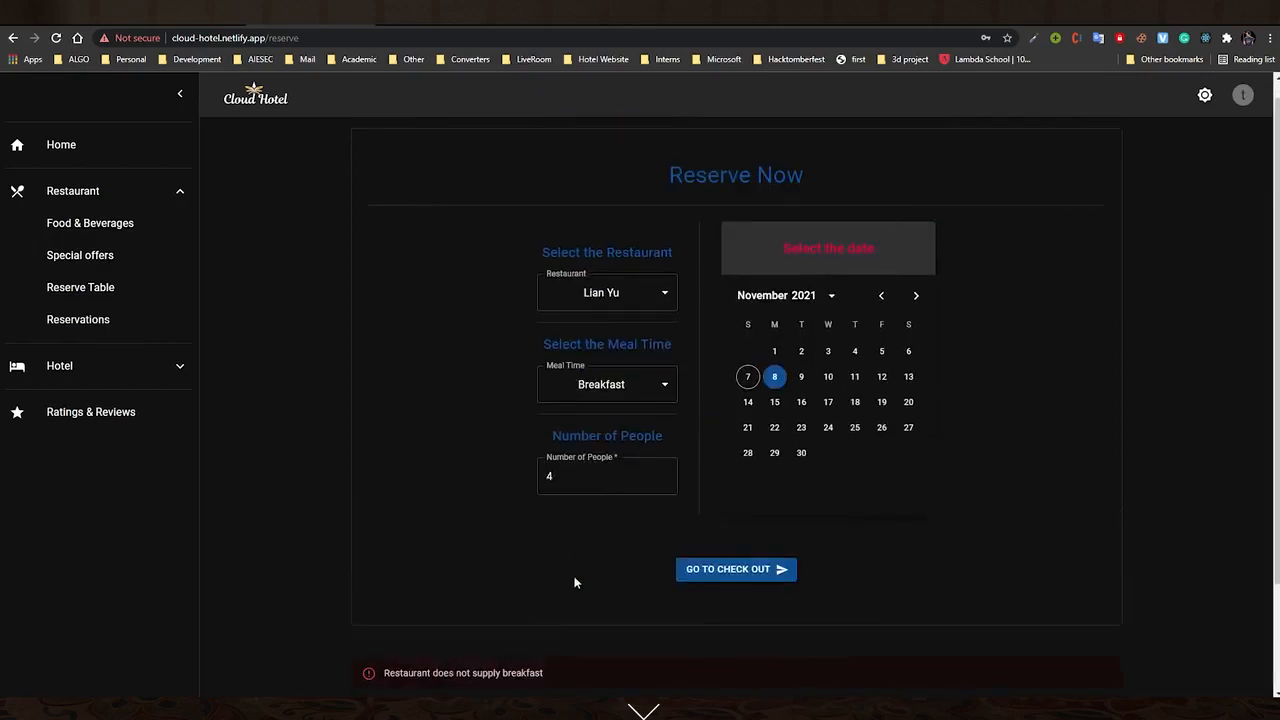
pyautogui.click(651, 384)
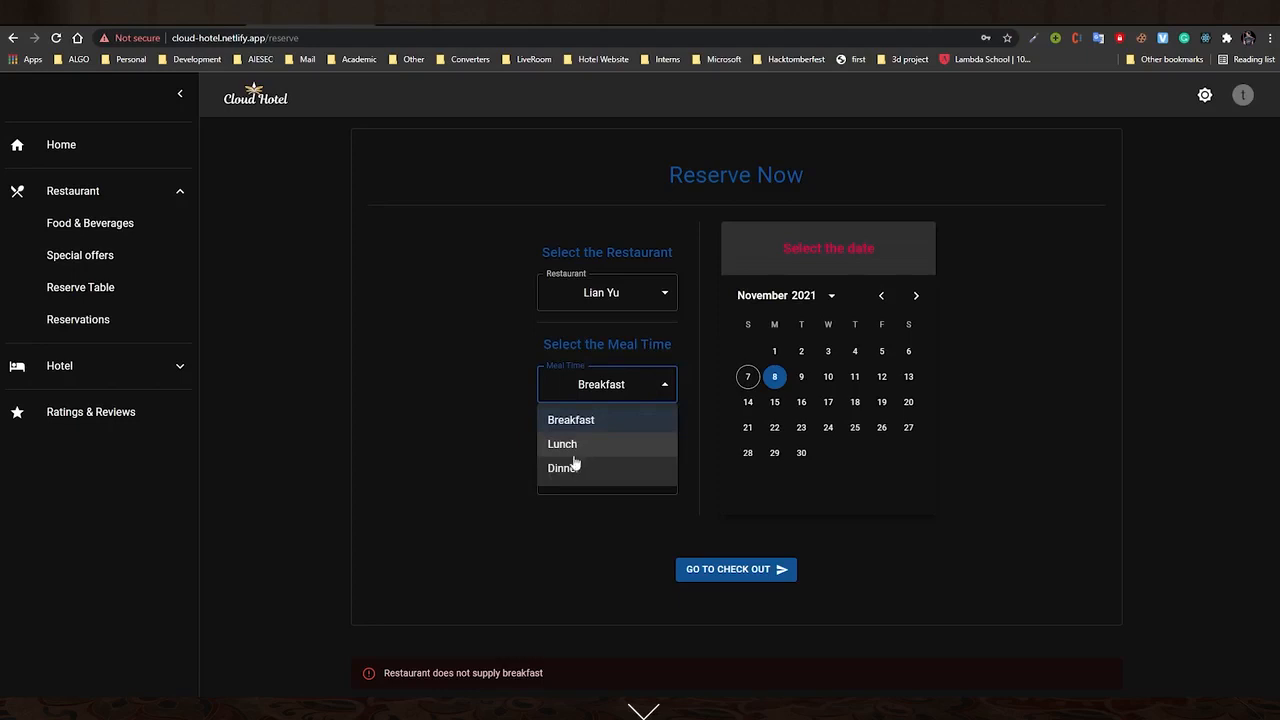
pyautogui.click(579, 449)
pyautogui.click(734, 572)
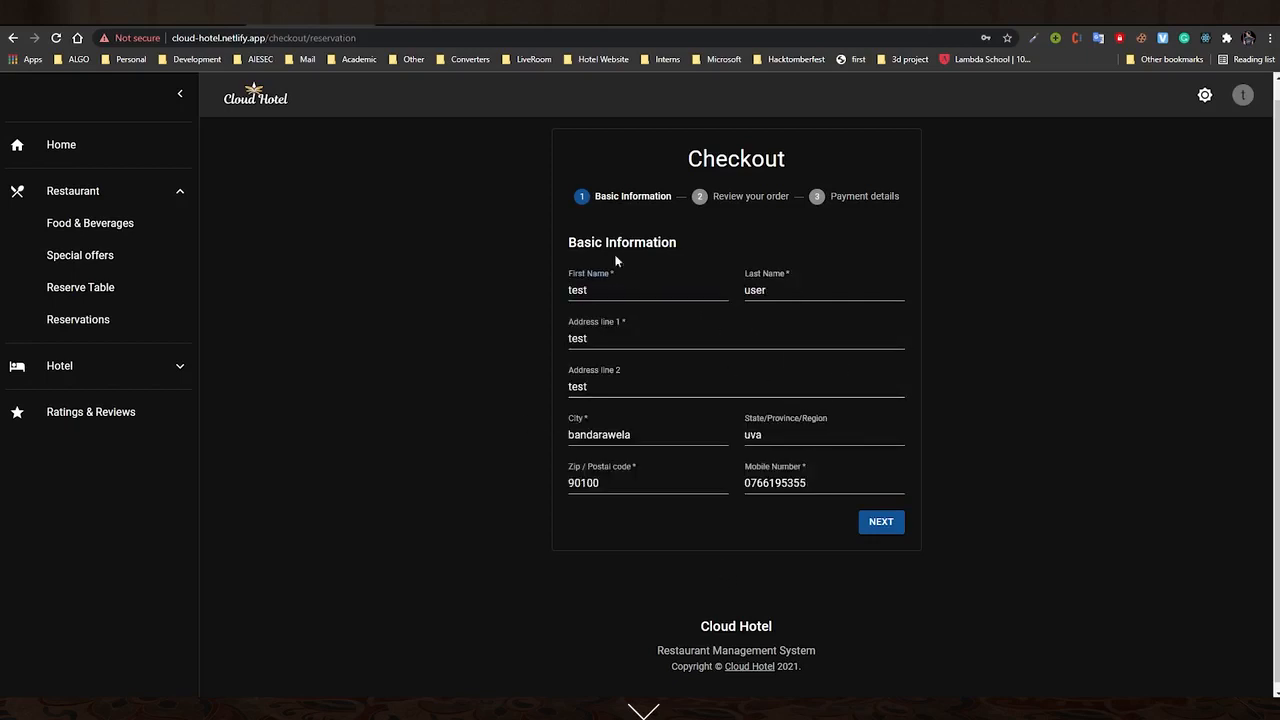
# Move through review and card payment to confirm reservation #35, then view the reservations list
pyautogui.click(882, 527)
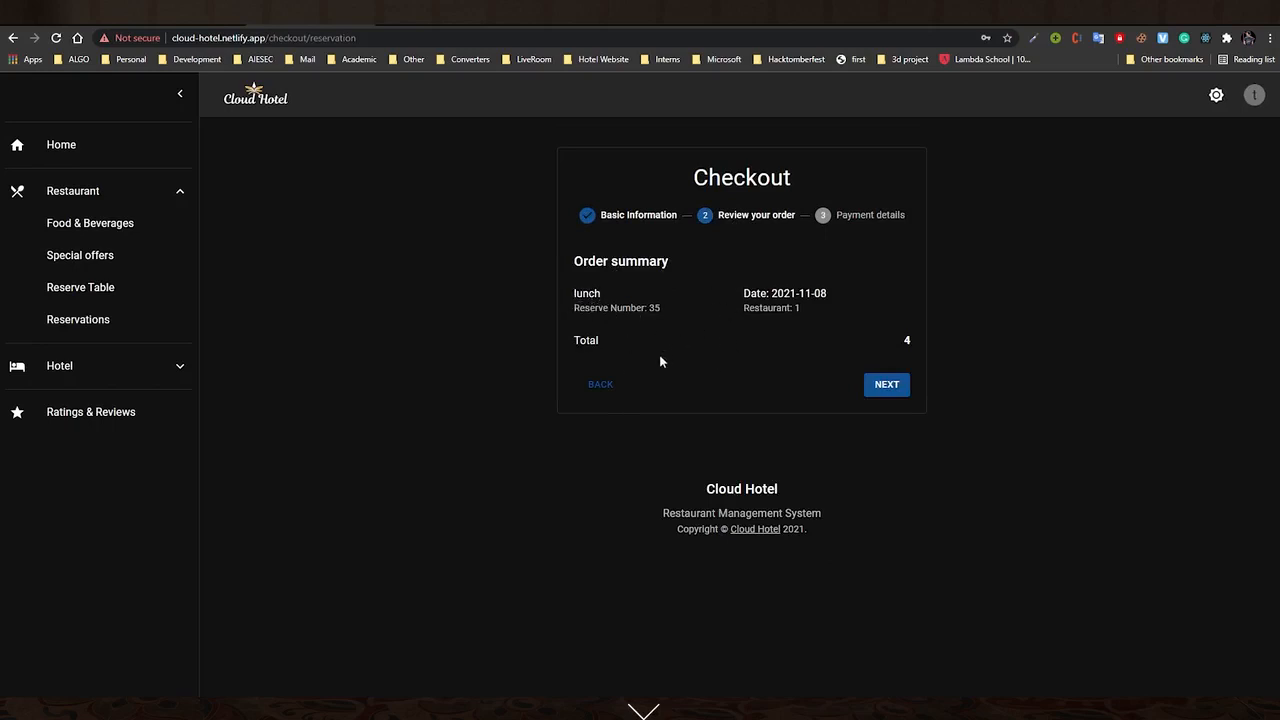
pyautogui.click(885, 386)
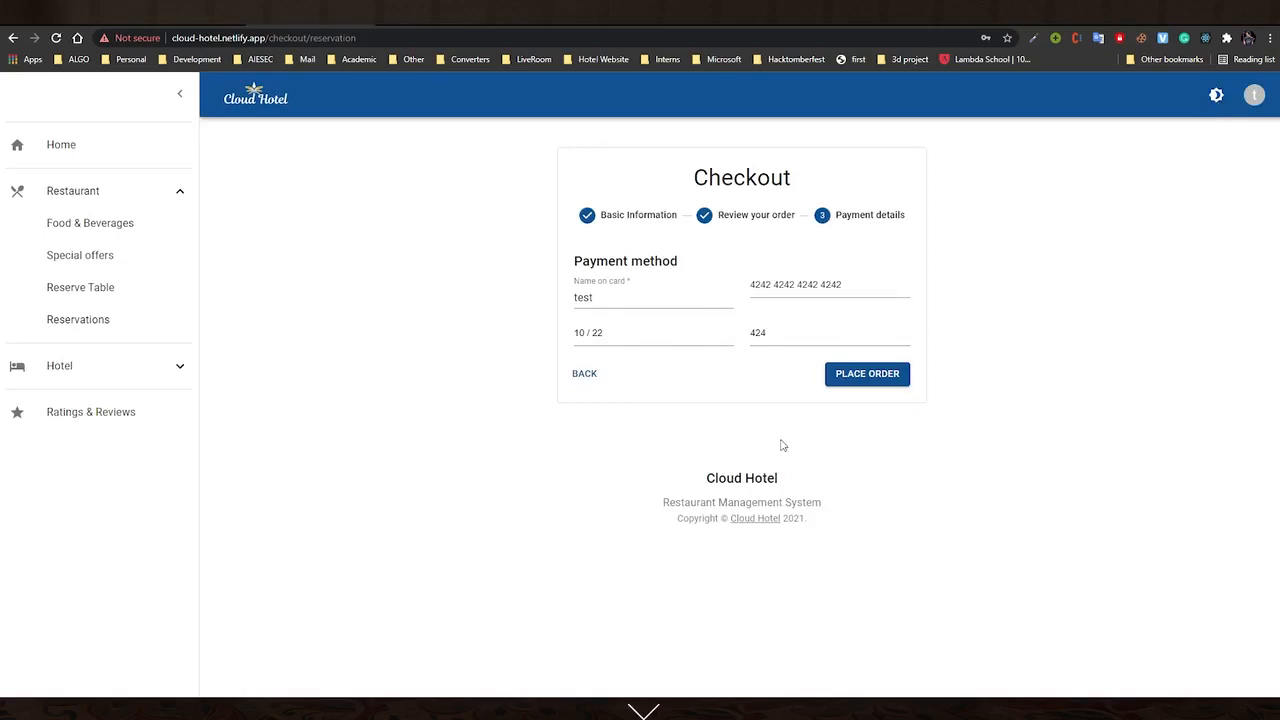
pyautogui.click(878, 382)
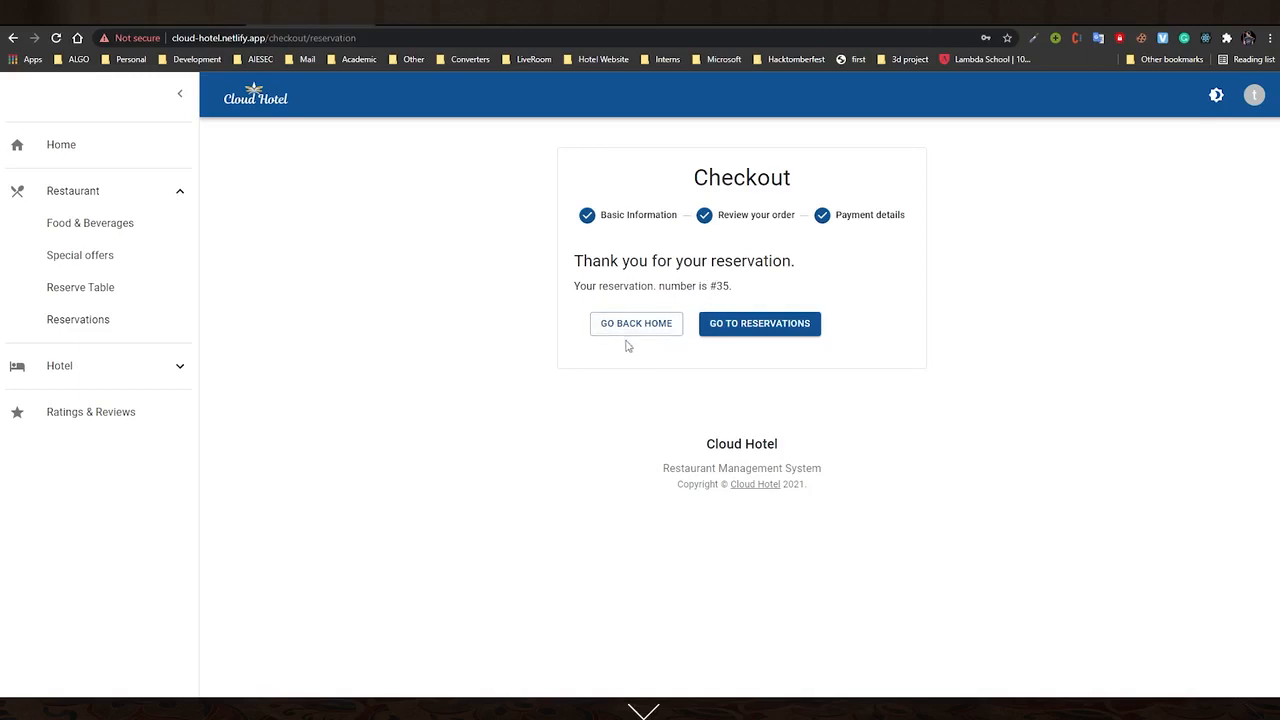
pyautogui.click(786, 338)
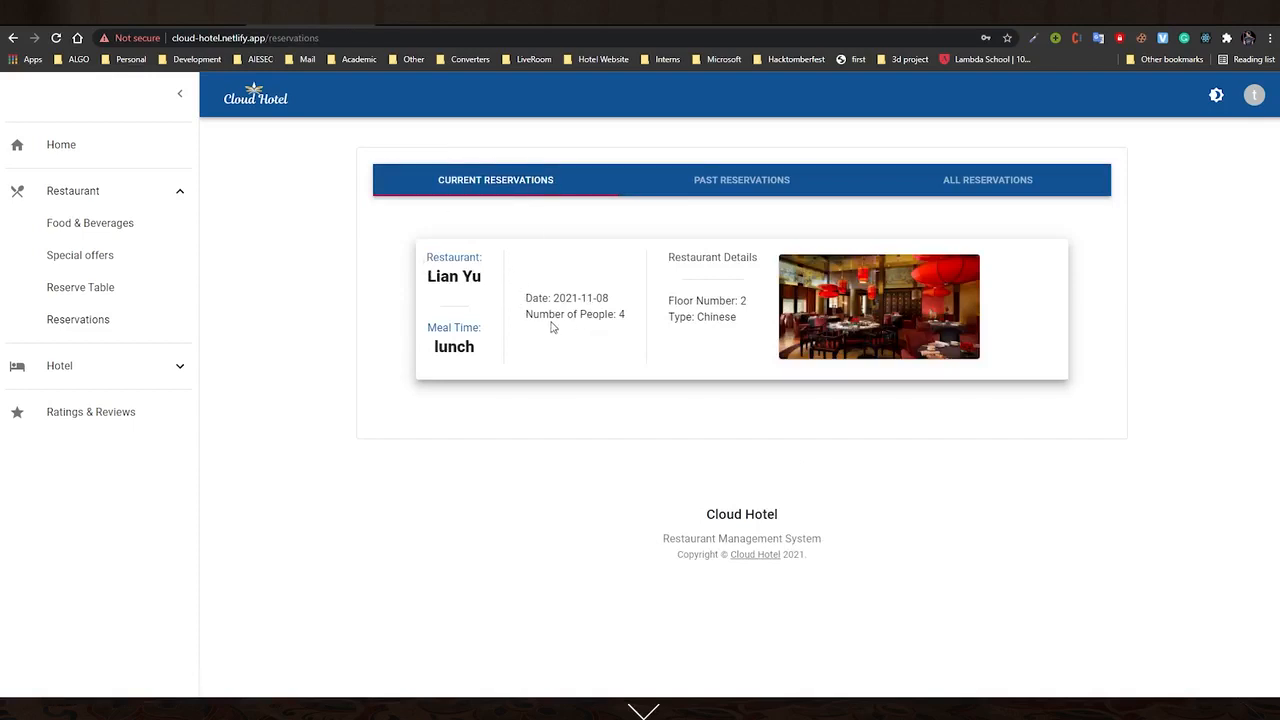
# Glance at the past, all and current reservation tabs, then go to Hotel > Rooms
pyautogui.click(741, 181)
pyautogui.click(994, 180)
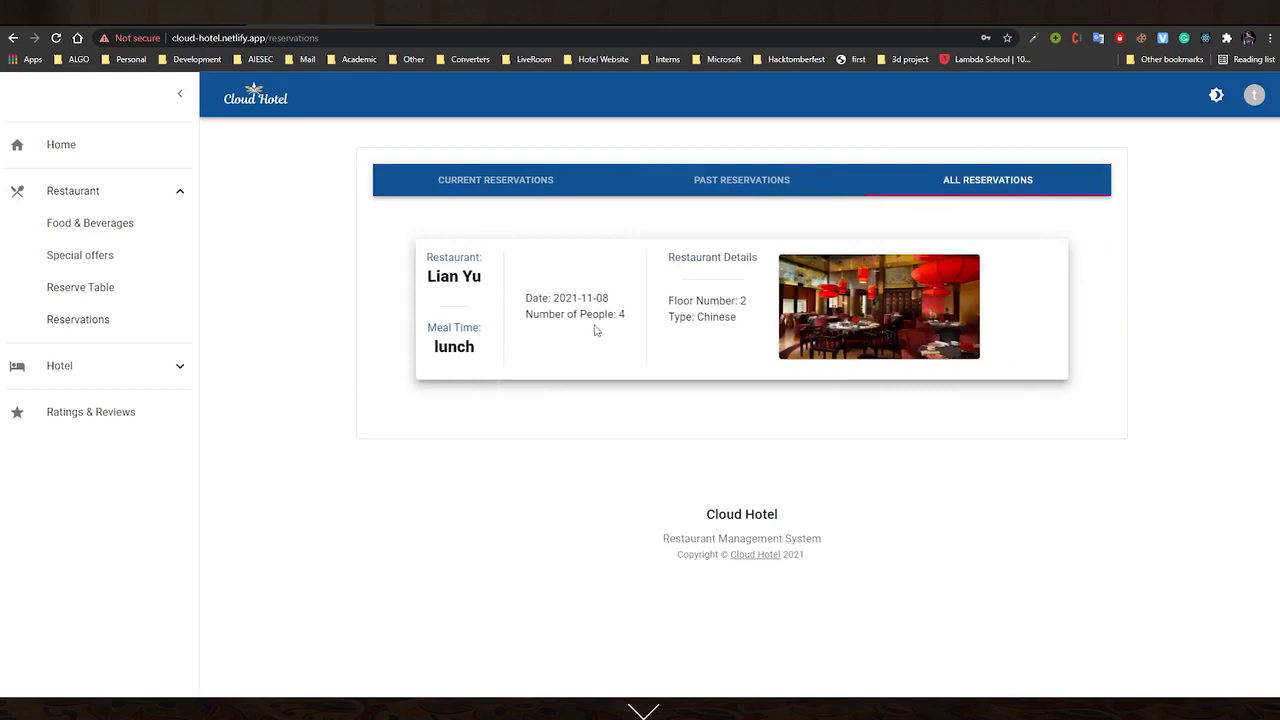
pyautogui.click(498, 192)
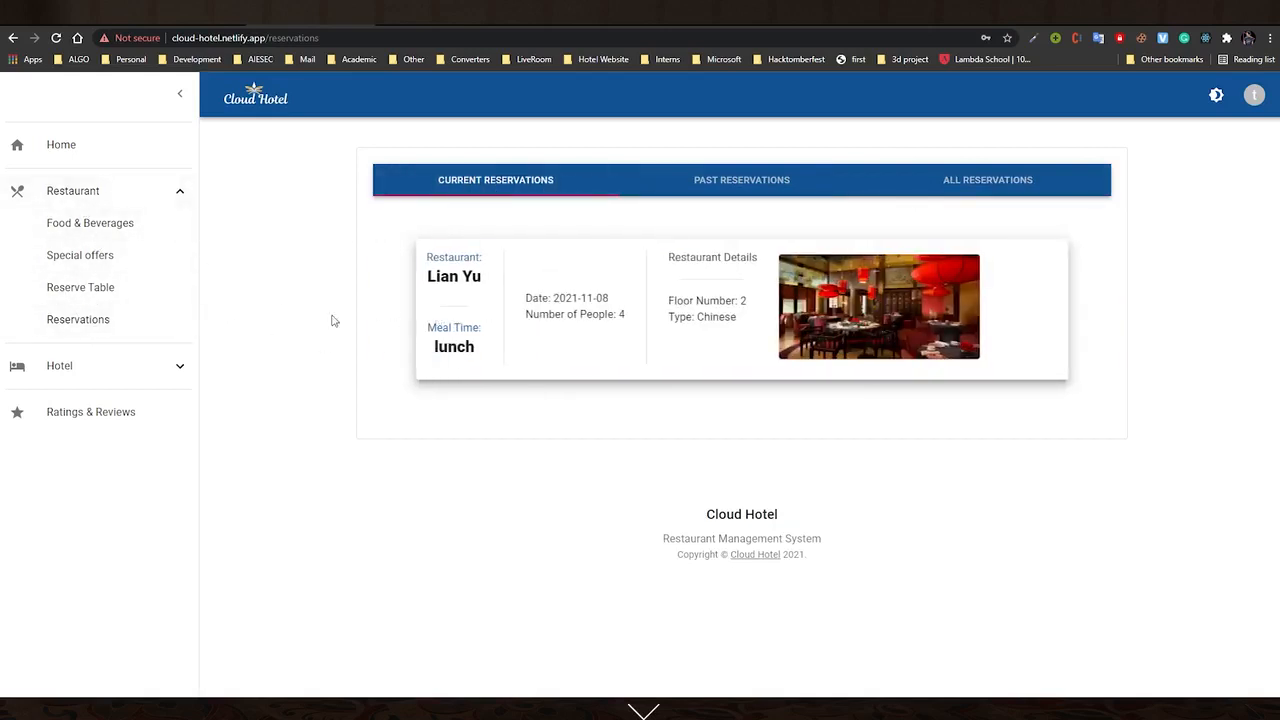
pyautogui.click(129, 368)
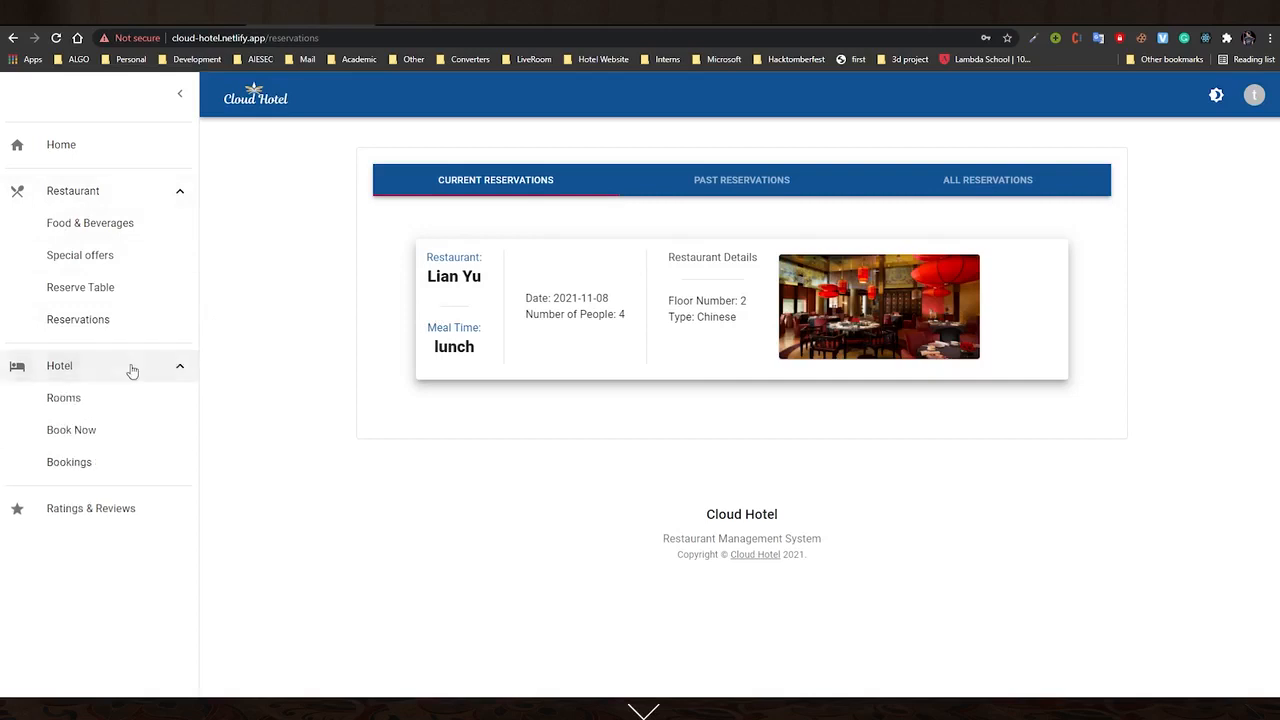
pyautogui.click(72, 400)
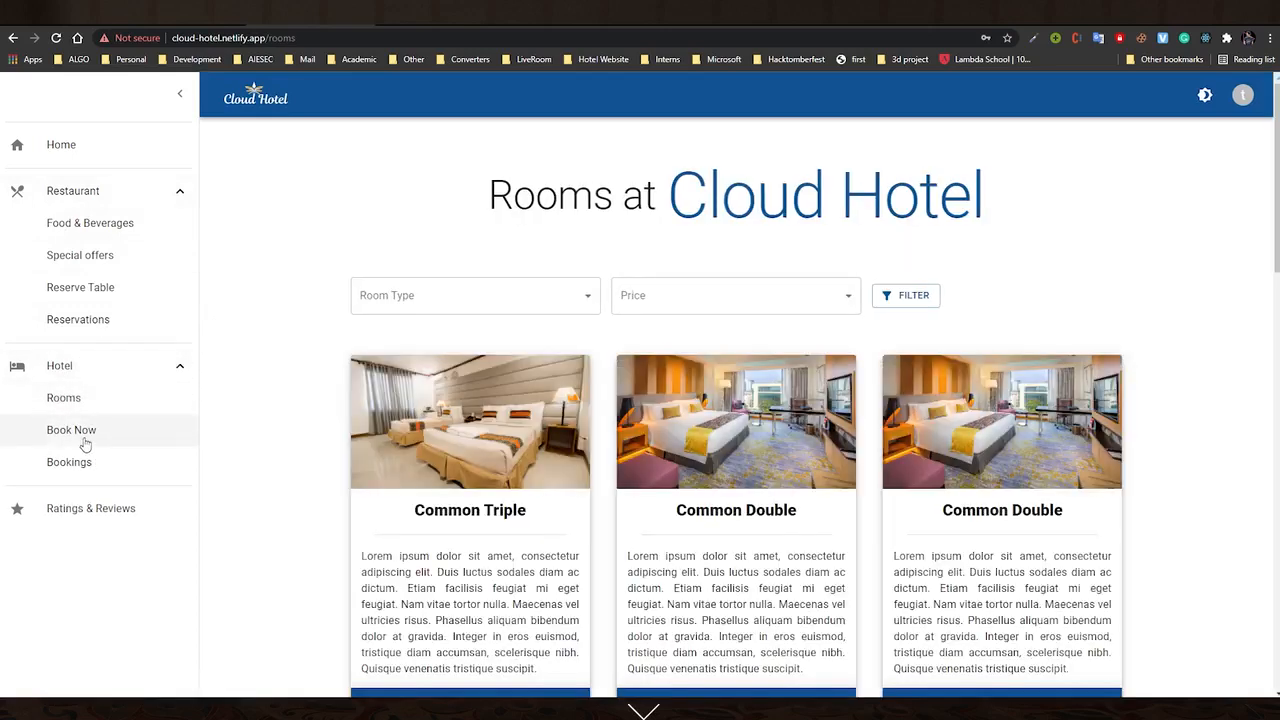
# Check the Room Type and Price filter options without choosing any
pyautogui.scroll(-2, 549, 394)
pyautogui.scroll(2, 549, 394)
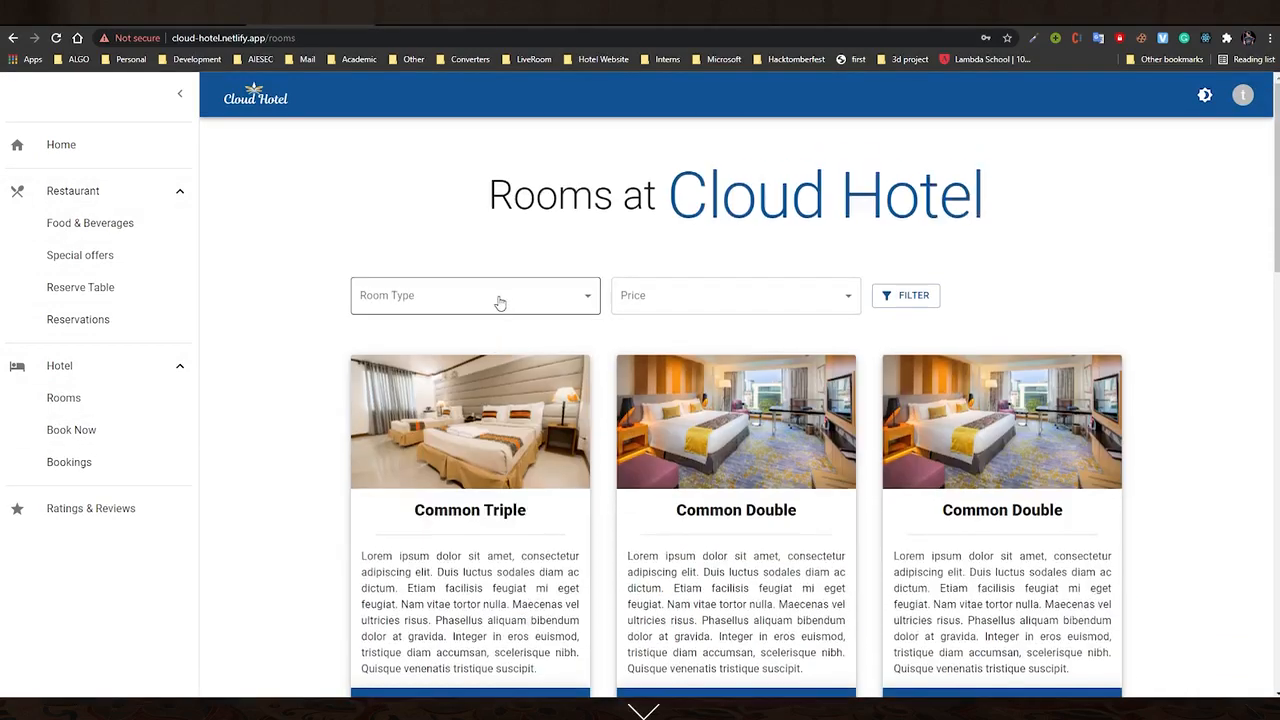
pyautogui.click(500, 303)
pyautogui.click(692, 305)
pyautogui.click(314, 371)
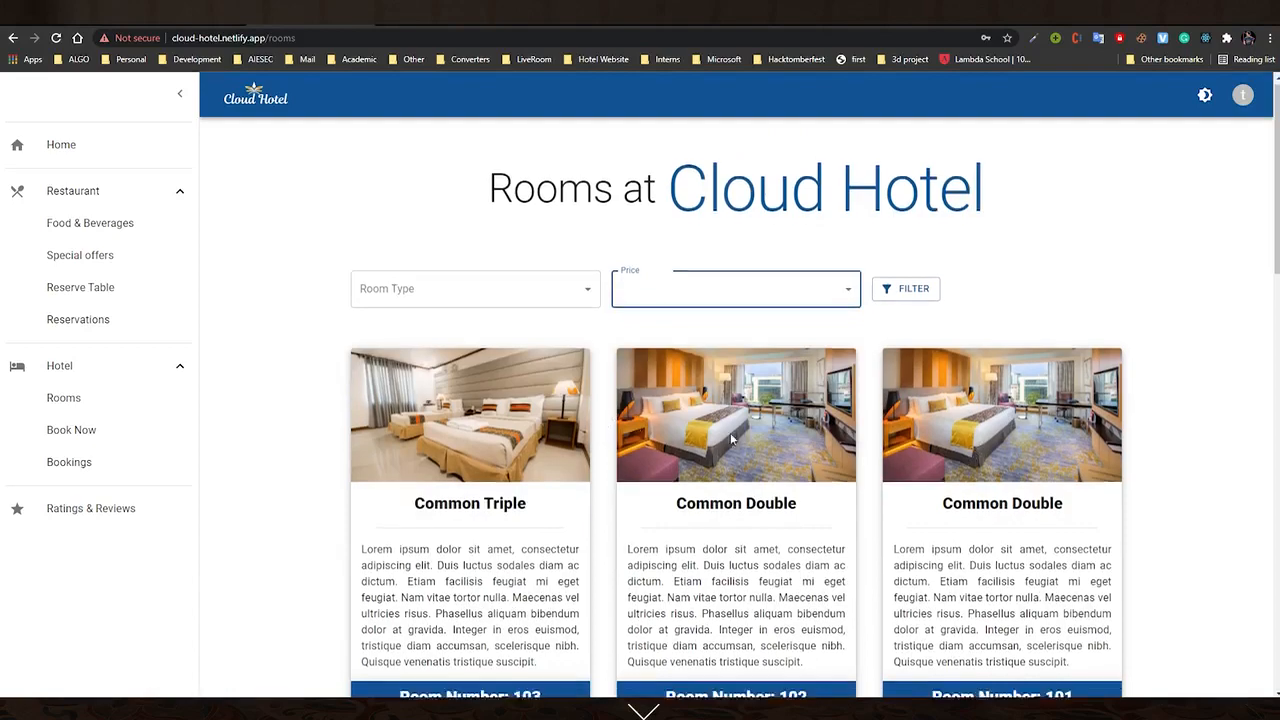
# Browse the room cards and choose BOOK NOW on Room 103, the Common Triple
pyautogui.scroll(-3, 652, 435)
pyautogui.scroll(3, 493, 381)
pyautogui.scroll(-3, 456, 398)
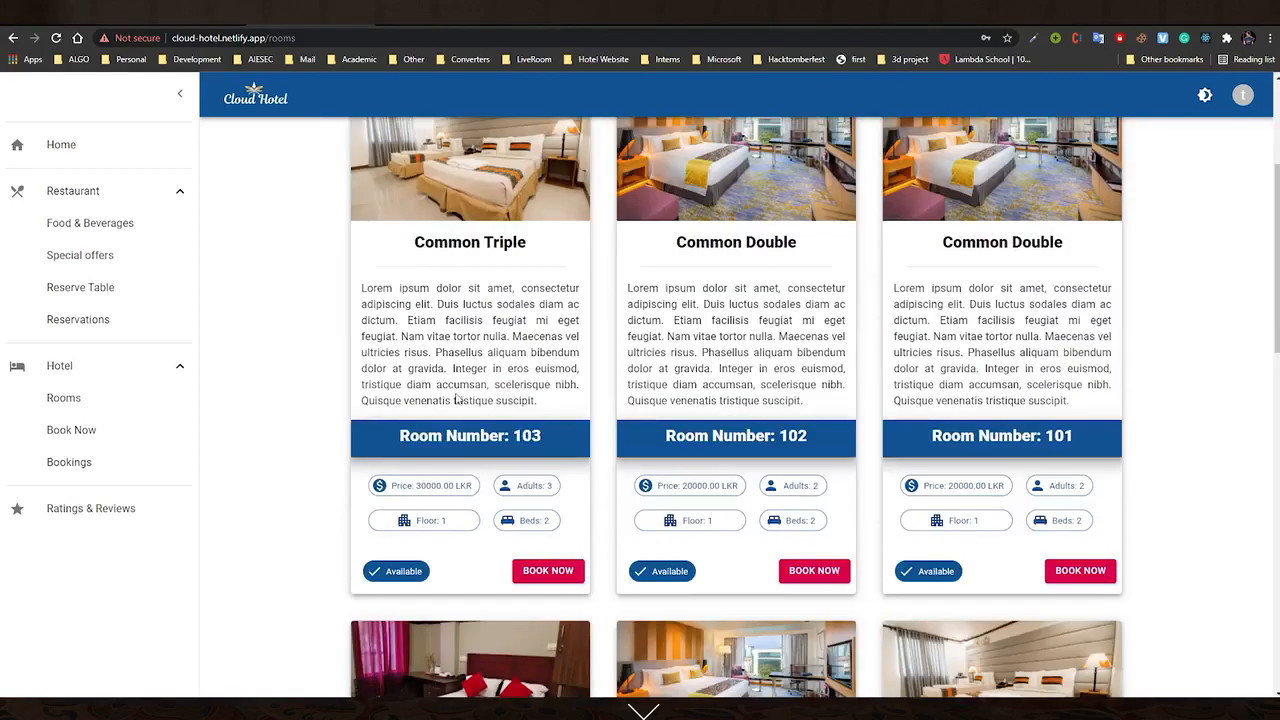
pyautogui.moveTo(400, 436); pyautogui.dragTo(552, 418)
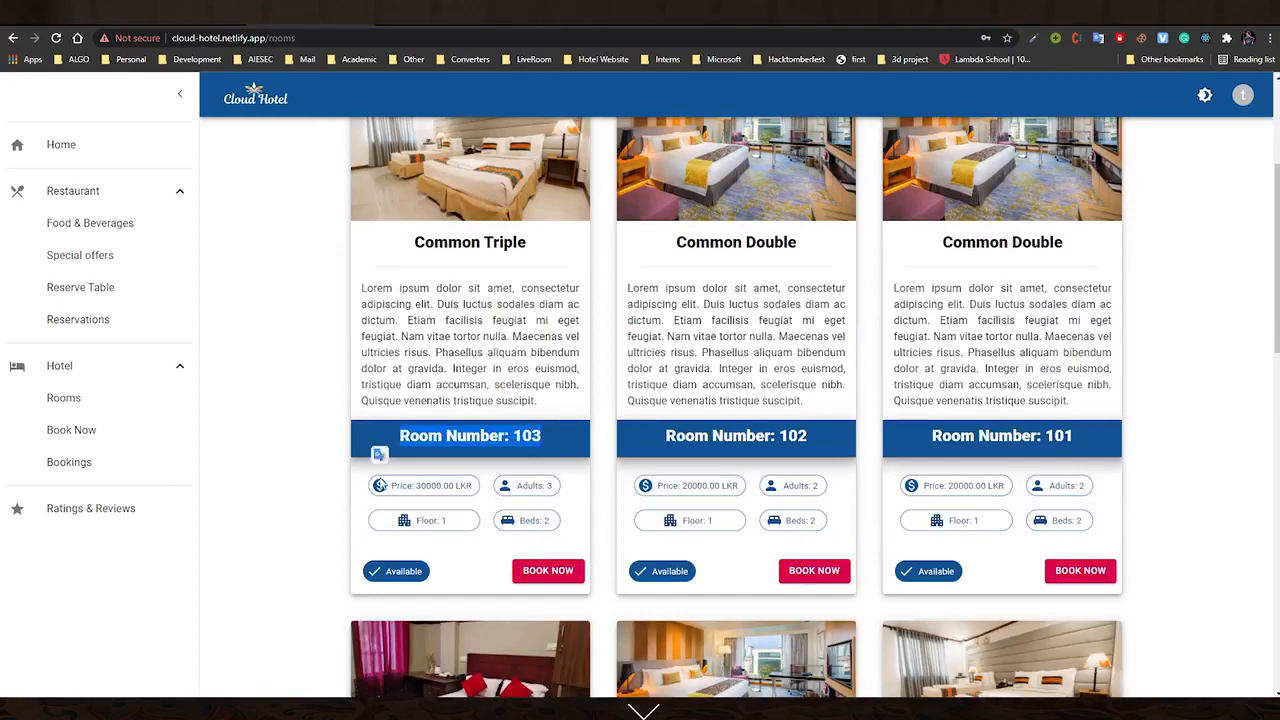
pyautogui.click(425, 548)
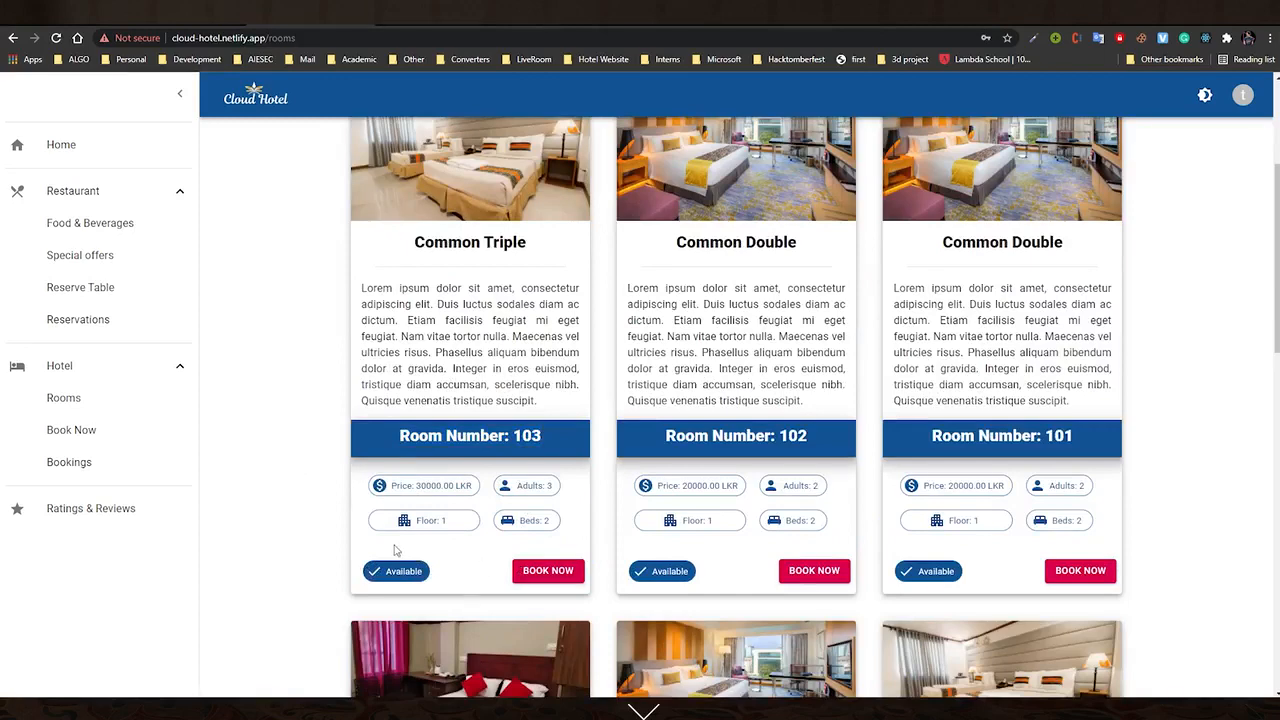
pyautogui.scroll(4, 697, 242)
pyautogui.scroll(-4, 727, 406)
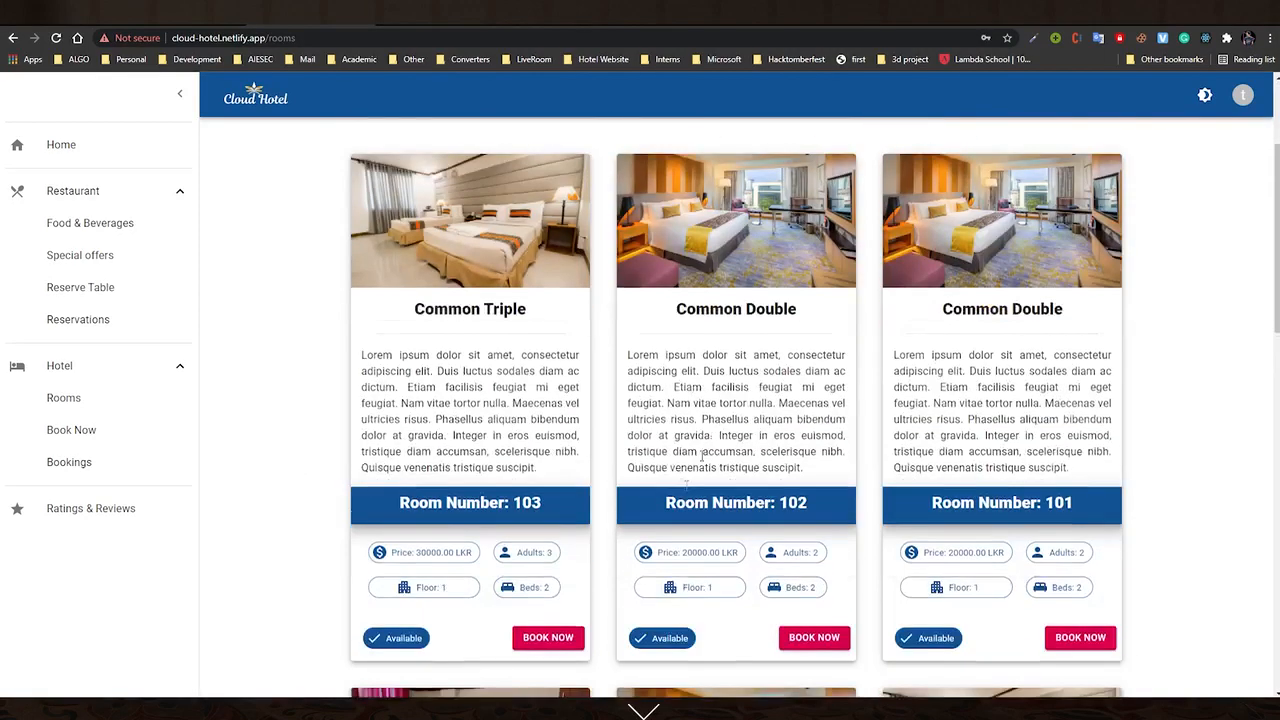
pyautogui.click(545, 572)
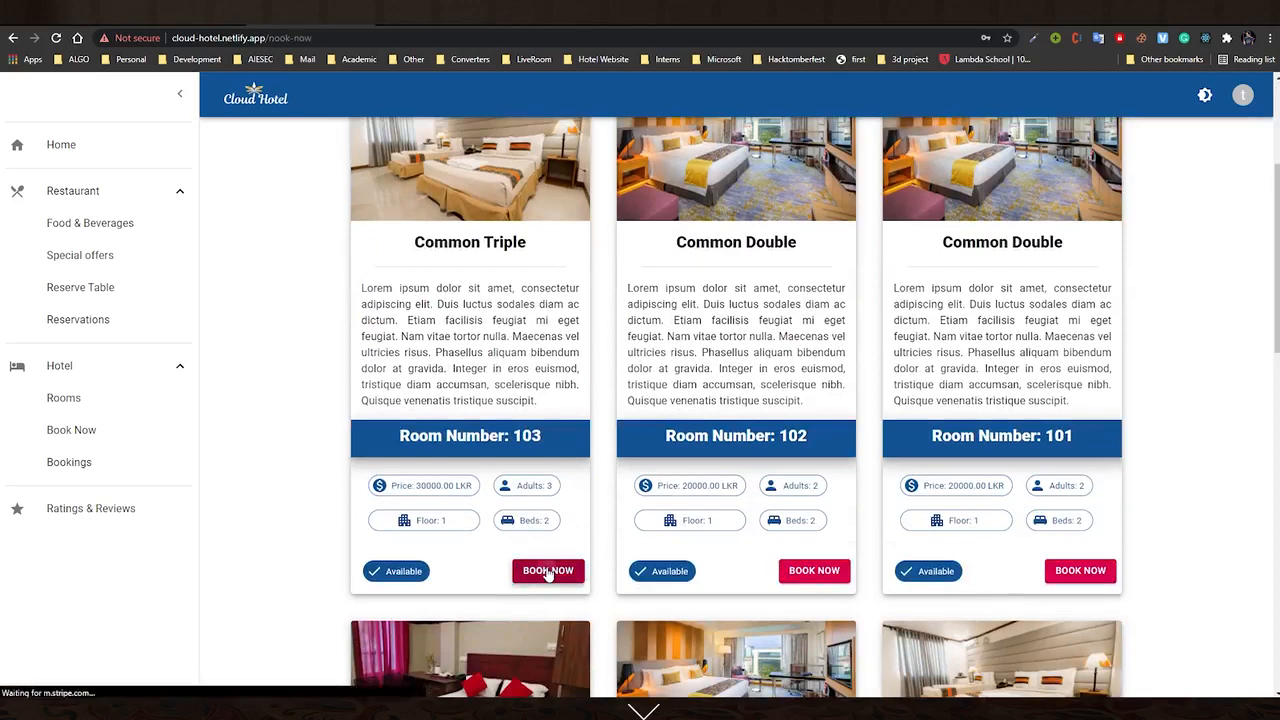
# Book Room 103 for 8–11 November 2021 and continue through guest details and review to payment
pyautogui.scroll(2, 497, 405)
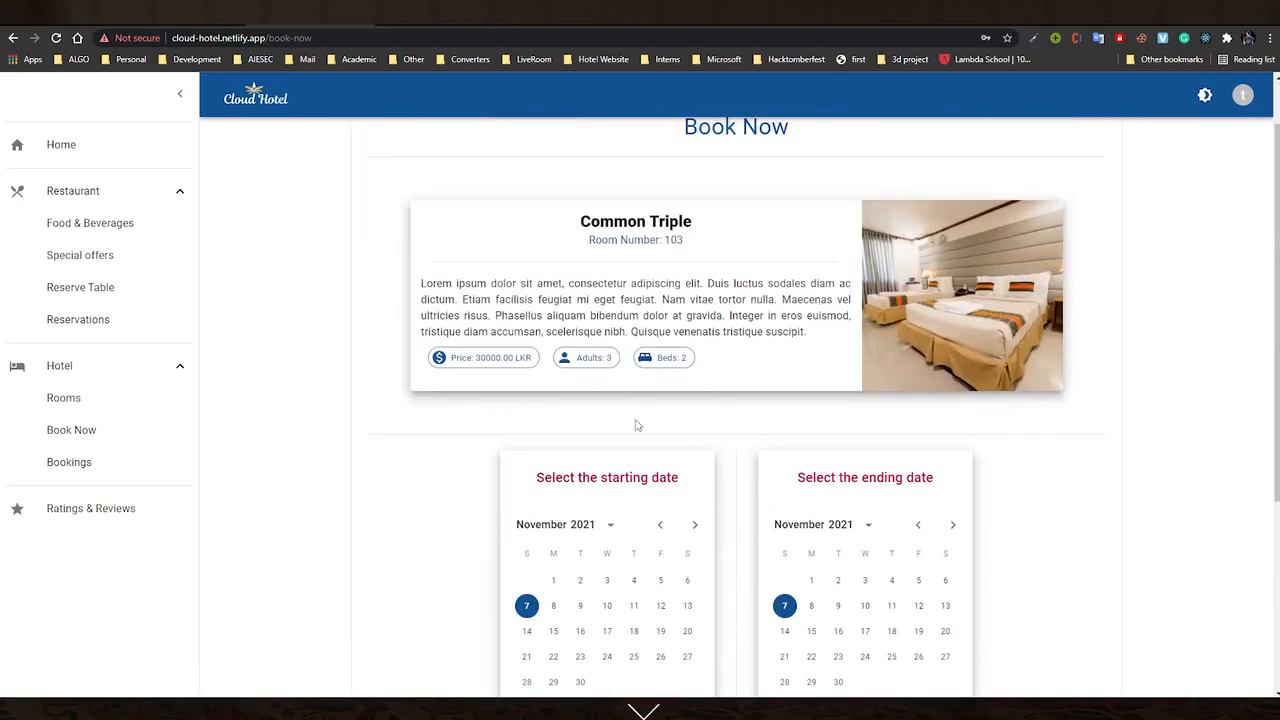
pyautogui.scroll(1, 765, 427)
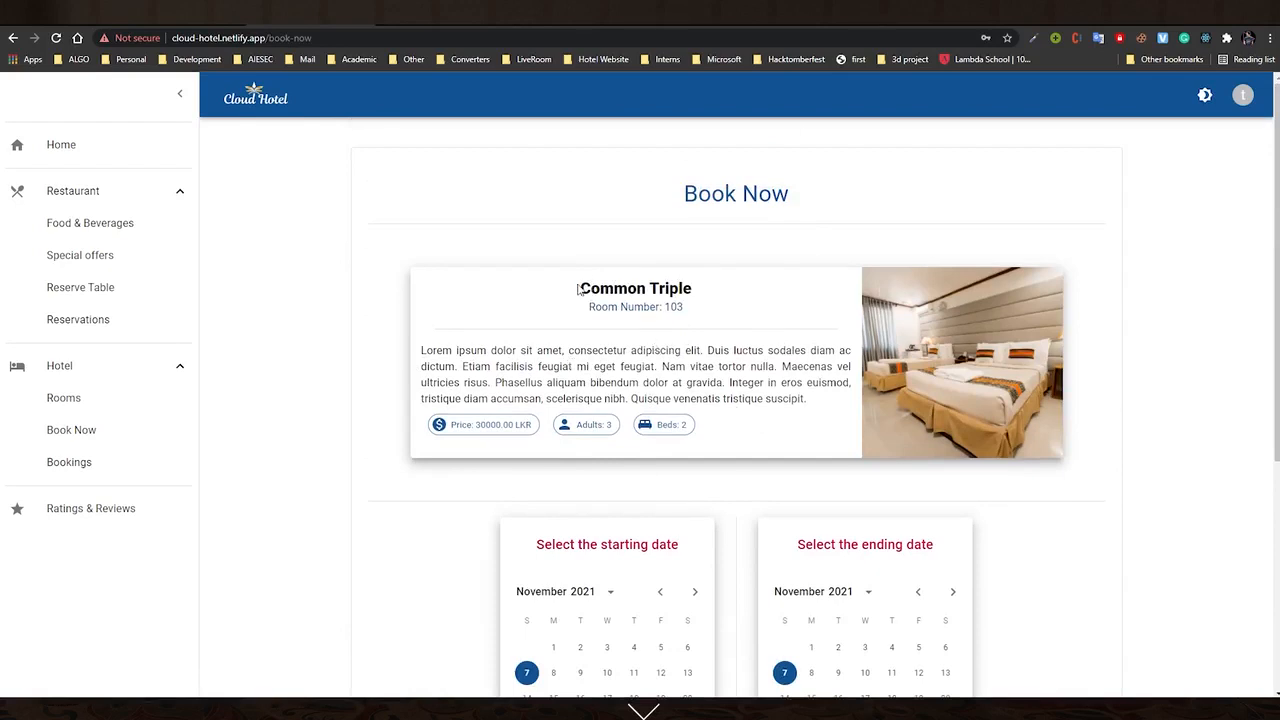
pyautogui.scroll(-3, 691, 477)
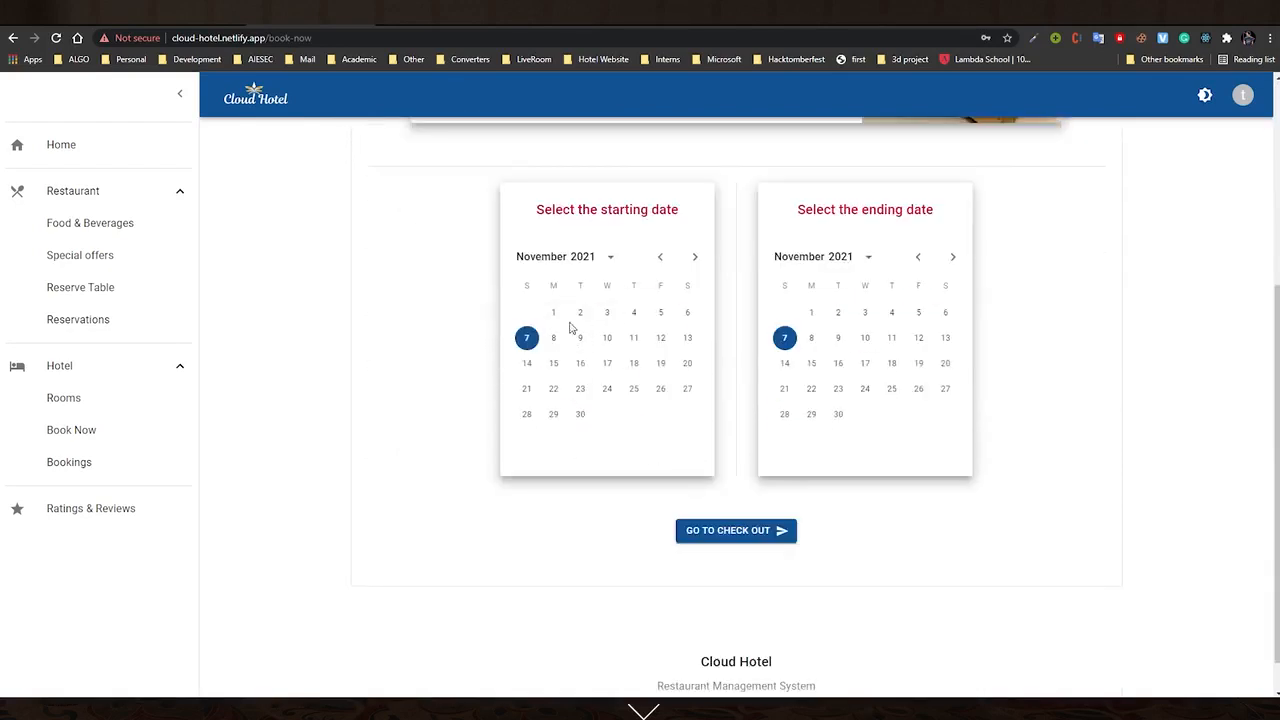
pyautogui.click(553, 337)
pyautogui.click(891, 337)
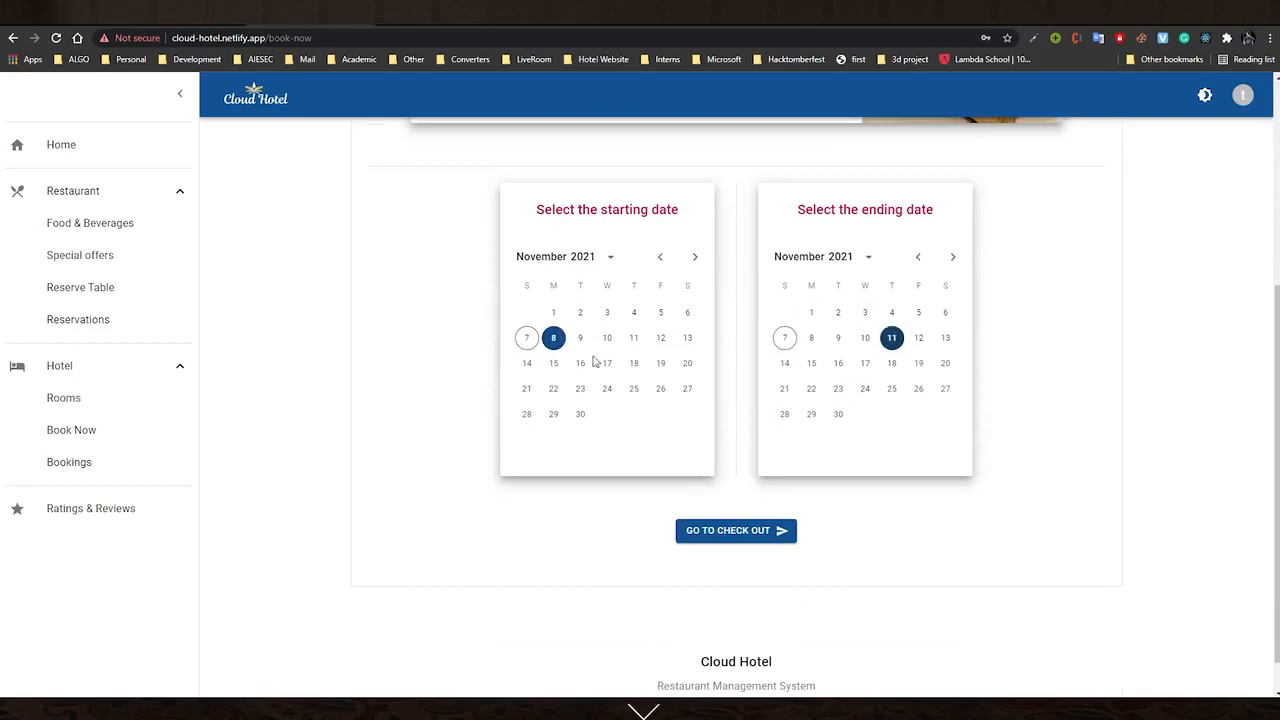
pyautogui.click(786, 531)
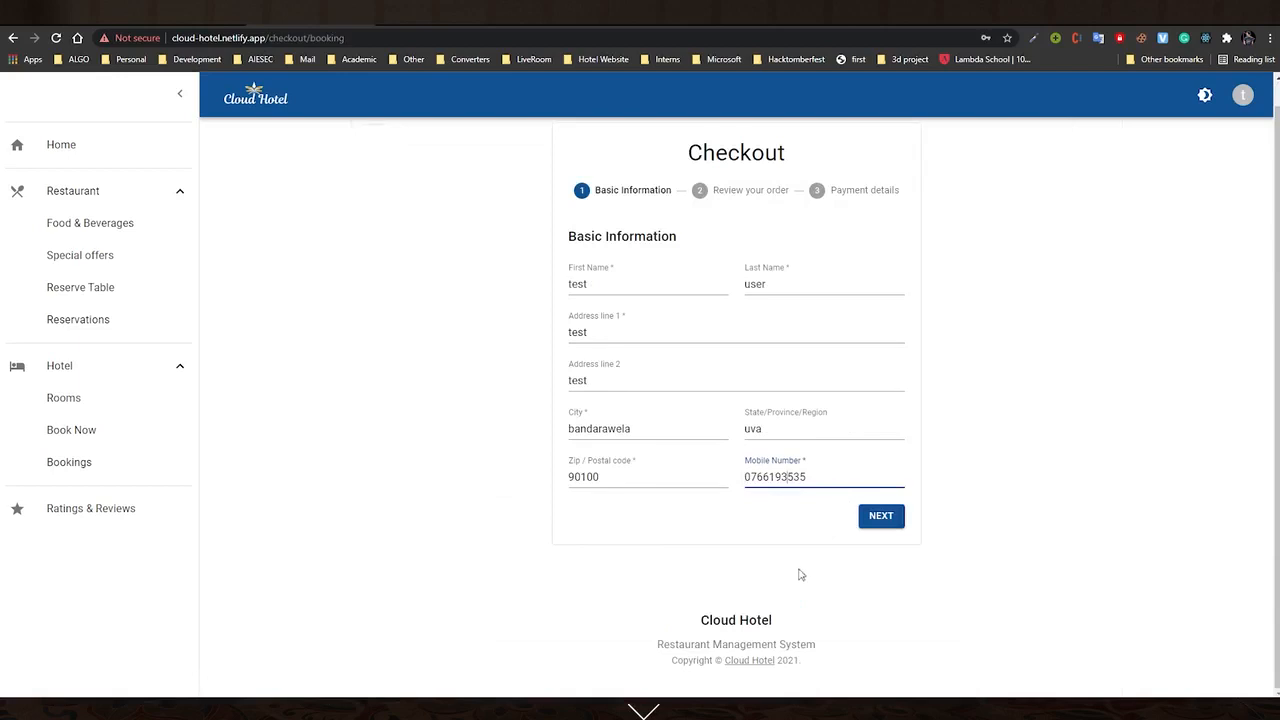
pyautogui.click(881, 517)
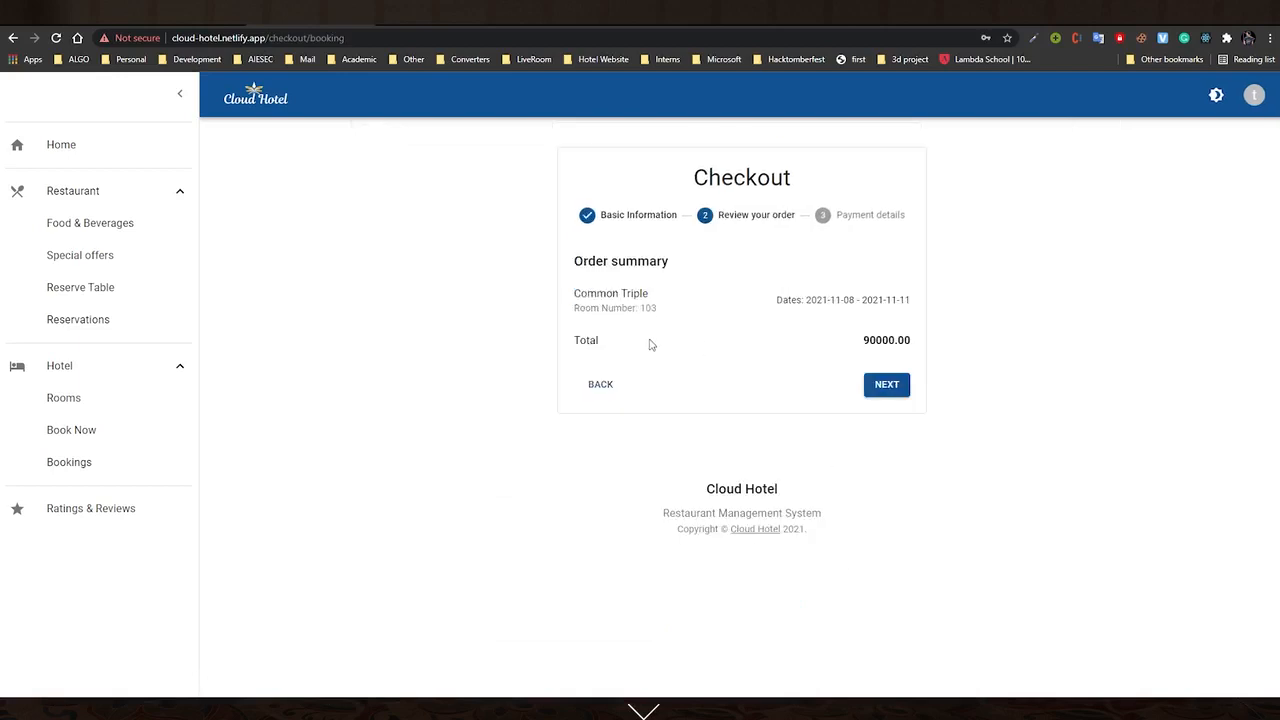
pyautogui.moveTo(641, 308); pyautogui.dragTo(656, 308)
pyautogui.click(888, 385)
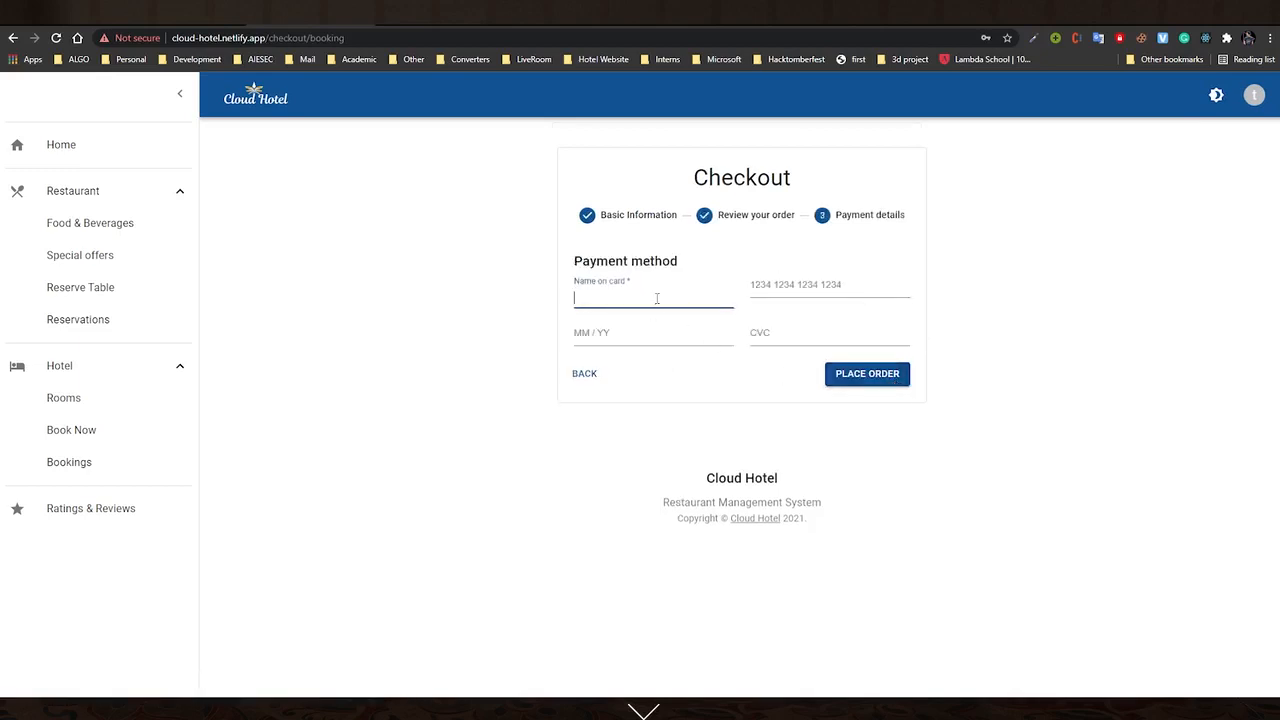
# Pay the 90000.00 LKR total with the test card details, confirm booking 56, and open My Bookings
pyautogui.press('Return')
pyautogui.write('test')
pyautogui.click(760, 287)
pyautogui.write('4242424242424')
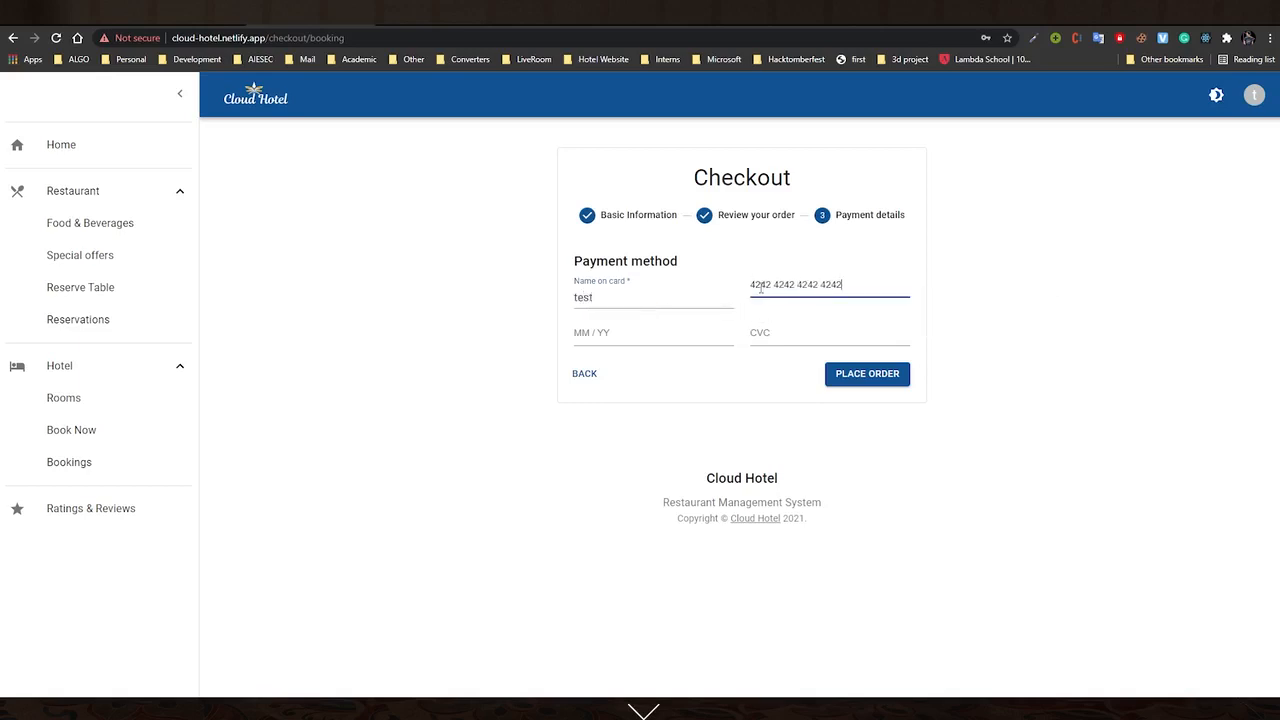
pyautogui.click(691, 333)
pyautogui.write('10 / 22')
pyautogui.click(757, 330)
pyautogui.click(800, 458)
pyautogui.click(893, 382)
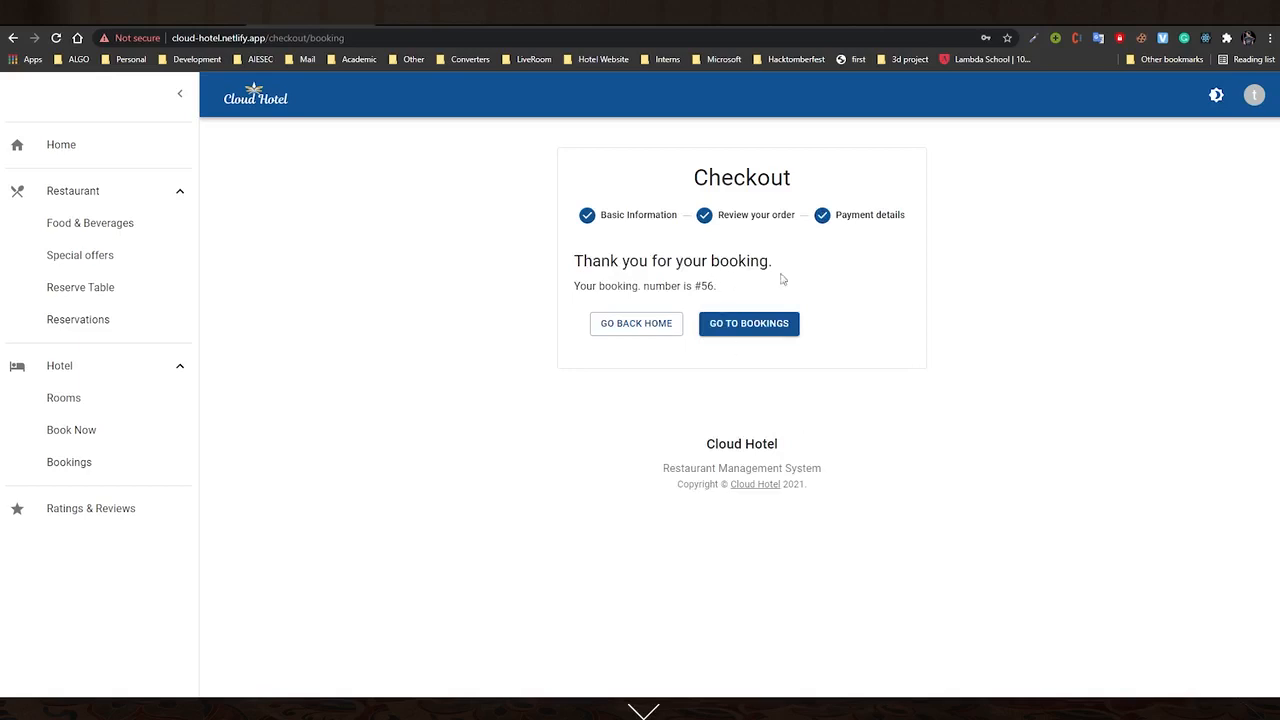
pyautogui.moveTo(700, 286); pyautogui.dragTo(708, 286)
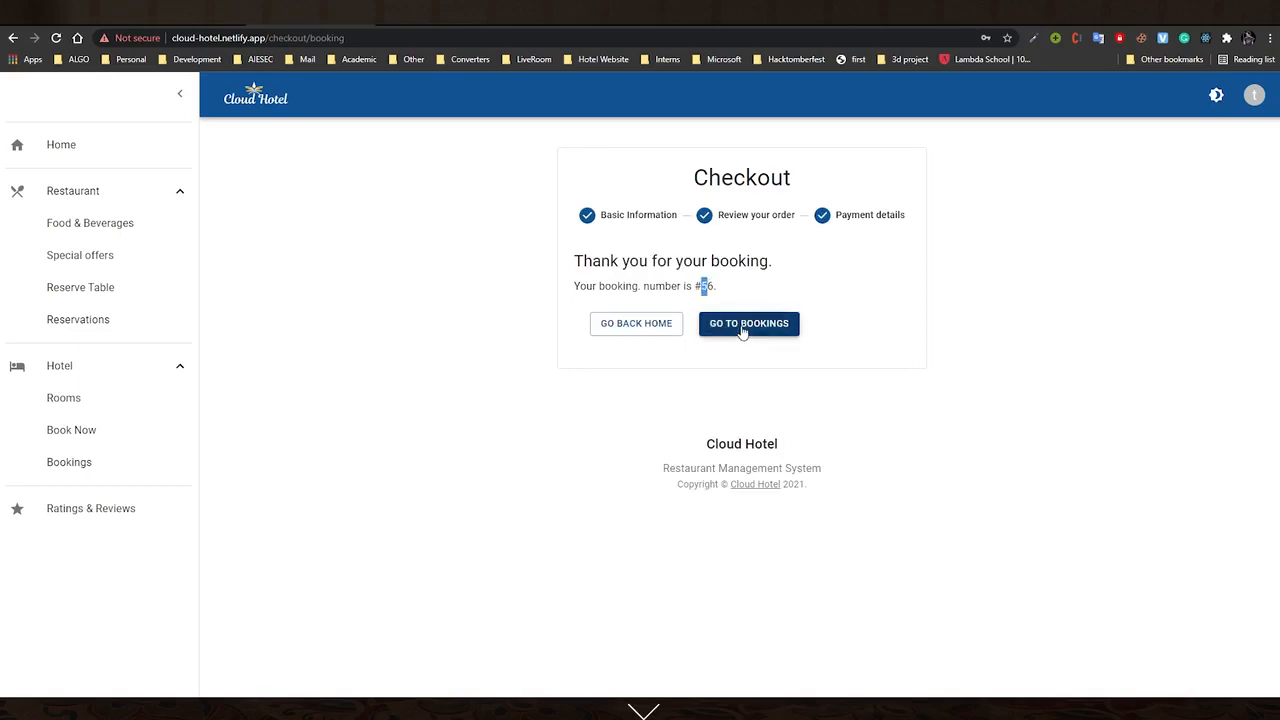
pyautogui.click(743, 330)
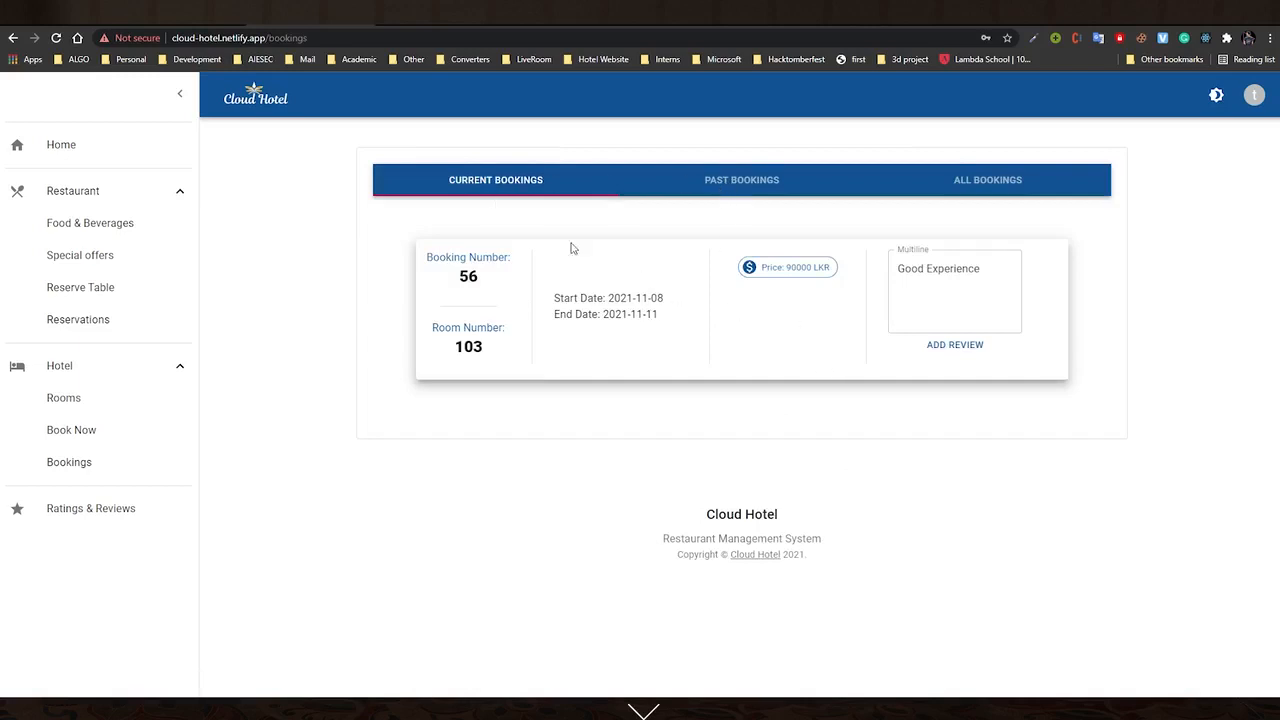
# Look through the past, all and current bookings tabs
pyautogui.click(731, 193)
pyautogui.click(994, 189)
pyautogui.click(531, 194)
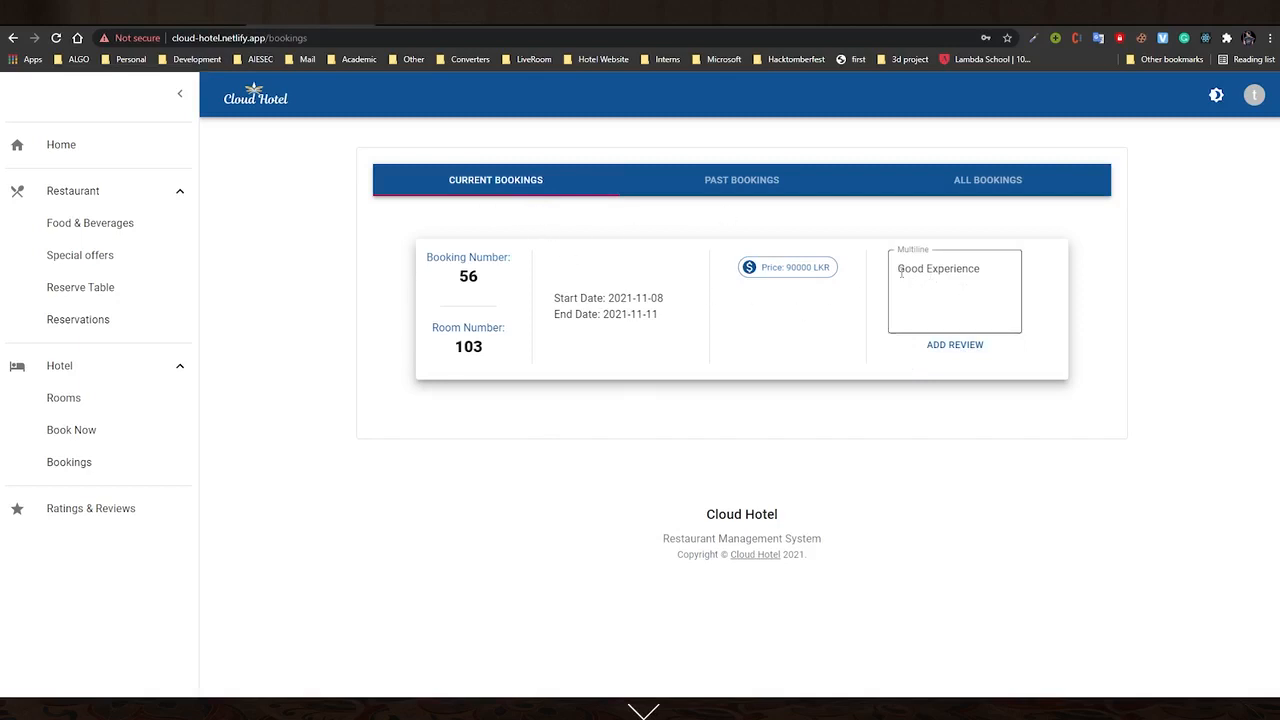
# Add the review 'Good Experience' to booking 56, then go to Ratings & Reviews
pyautogui.click(982, 268)
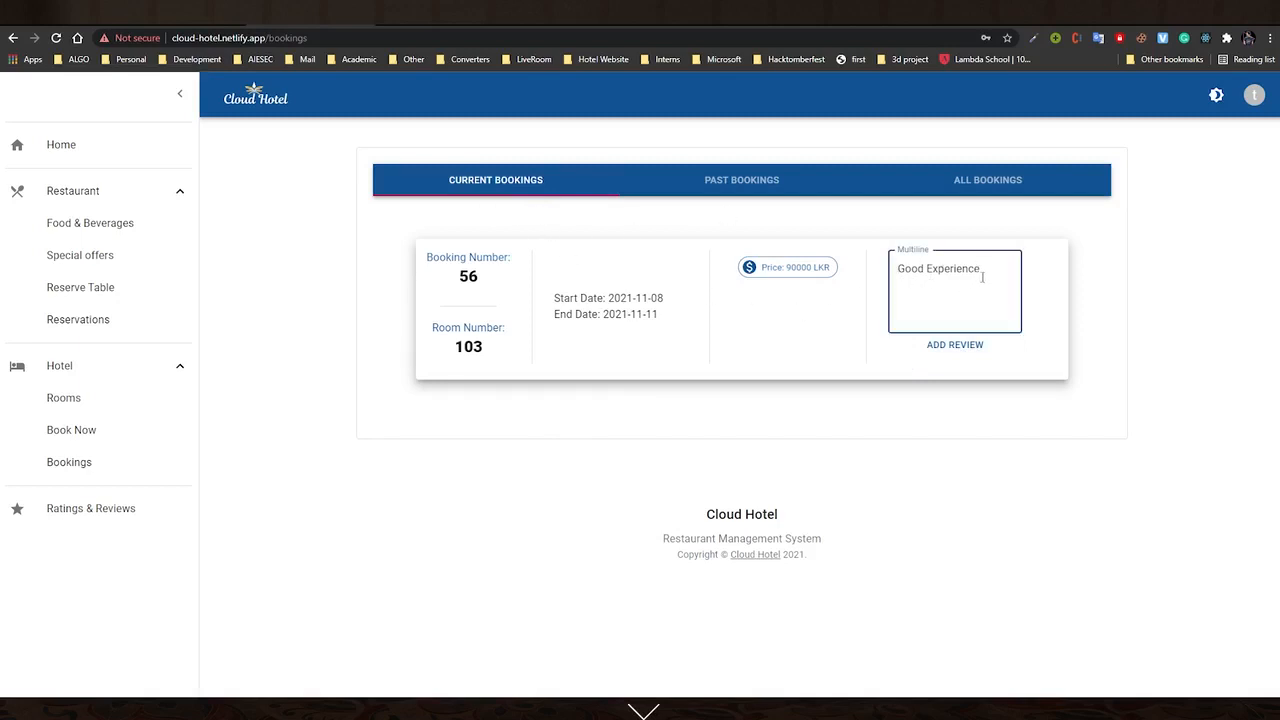
pyautogui.click(955, 349)
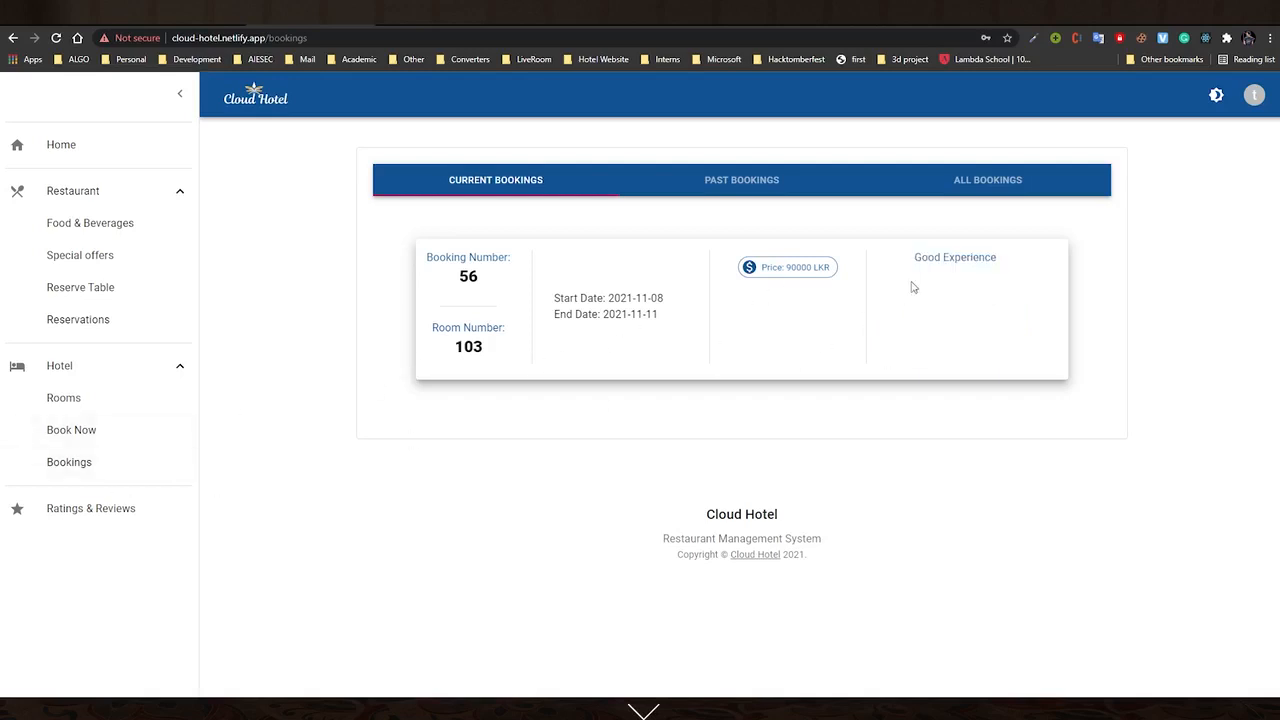
pyautogui.moveTo(910, 258); pyautogui.dragTo(980, 327)
pyautogui.click(980, 327)
pyautogui.click(78, 522)
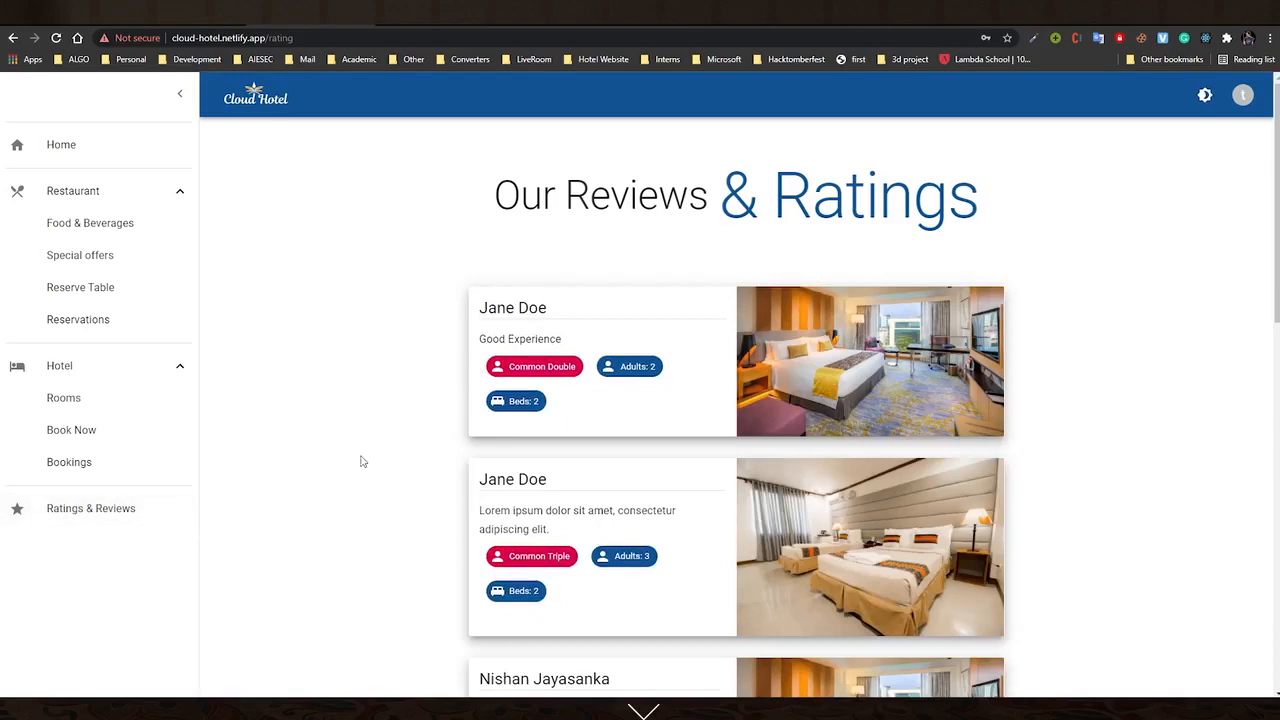
# Find the newest 'Good Experience' review for the Common Triple at the bottom, then open the account menu
pyautogui.scroll(-2, 428, 449)
pyautogui.scroll(1, 429, 449)
pyautogui.scroll(-10, 358, 410)
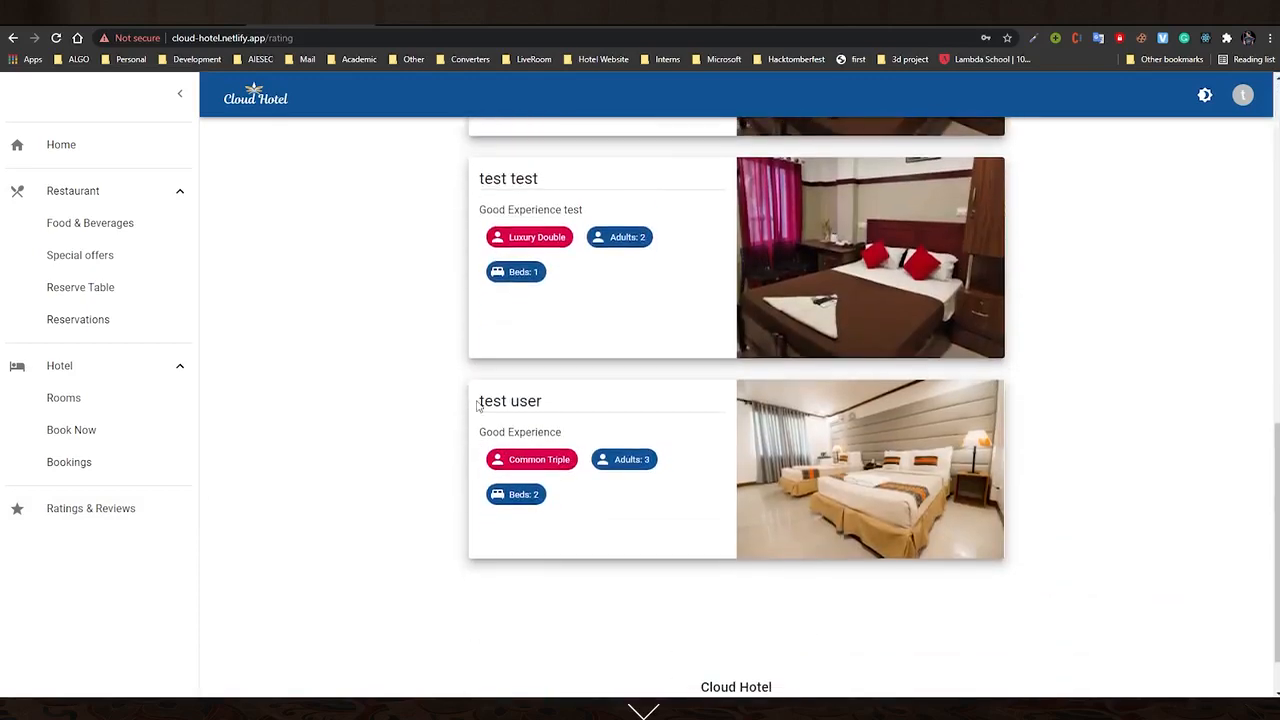
pyautogui.moveTo(477, 403); pyautogui.dragTo(563, 438)
pyautogui.click(560, 458)
pyautogui.moveTo(480, 402); pyautogui.dragTo(558, 435)
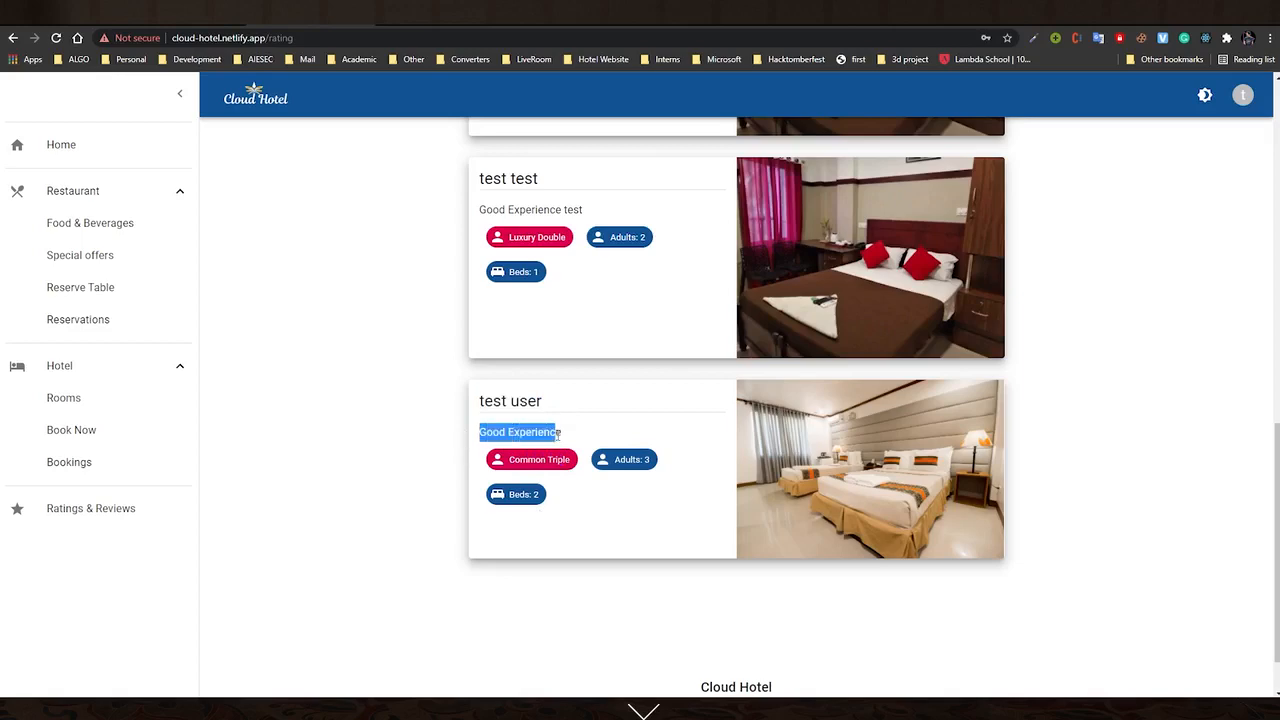
pyautogui.click(568, 549)
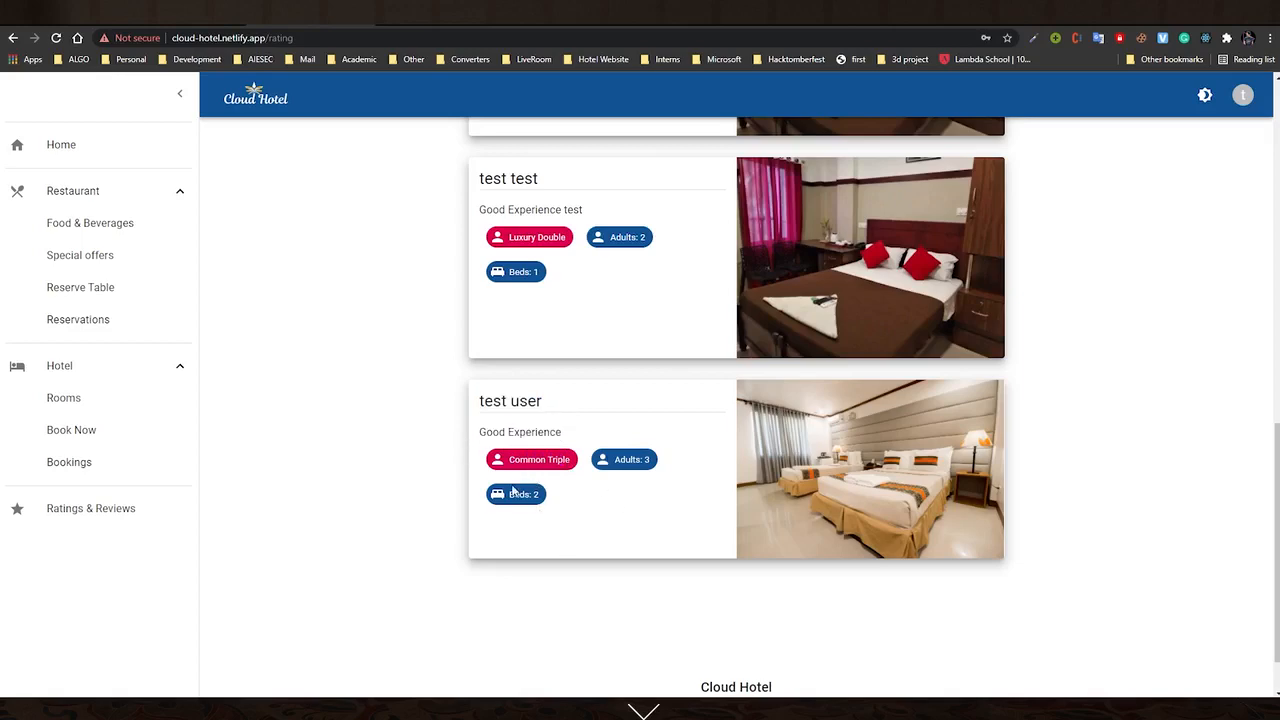
pyautogui.scroll(15, 440, 526)
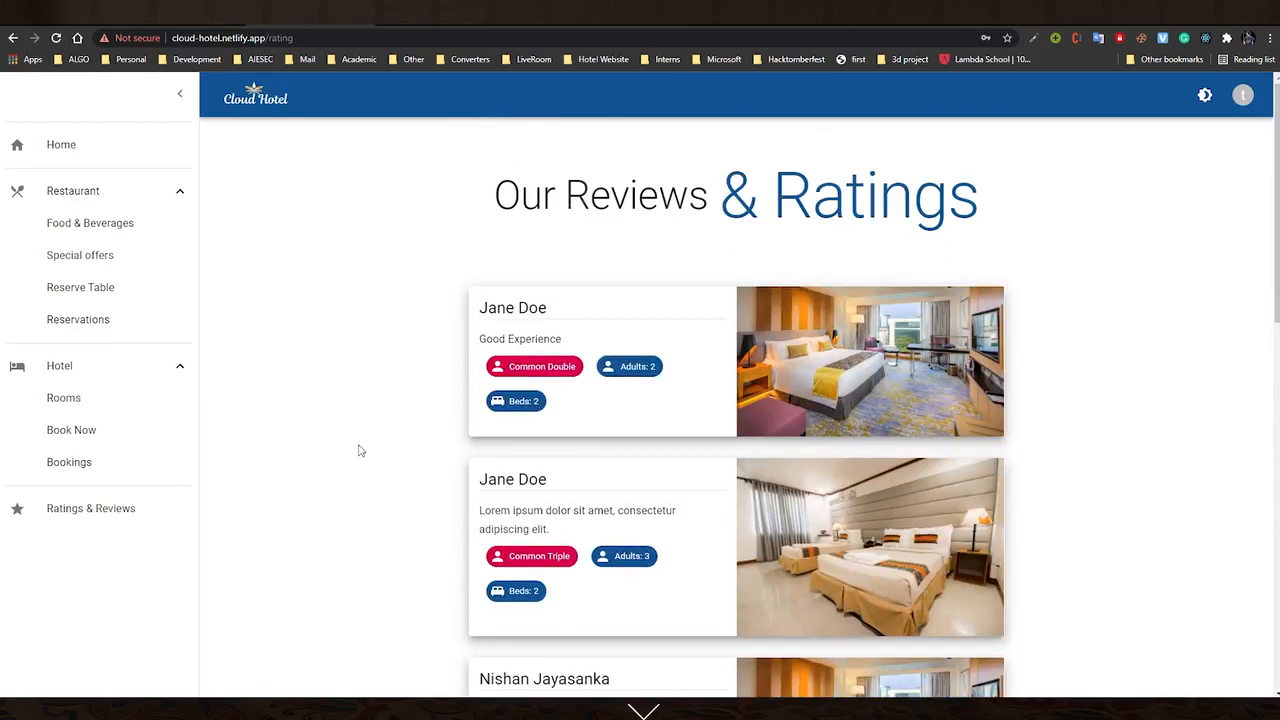
pyautogui.click(1242, 95)
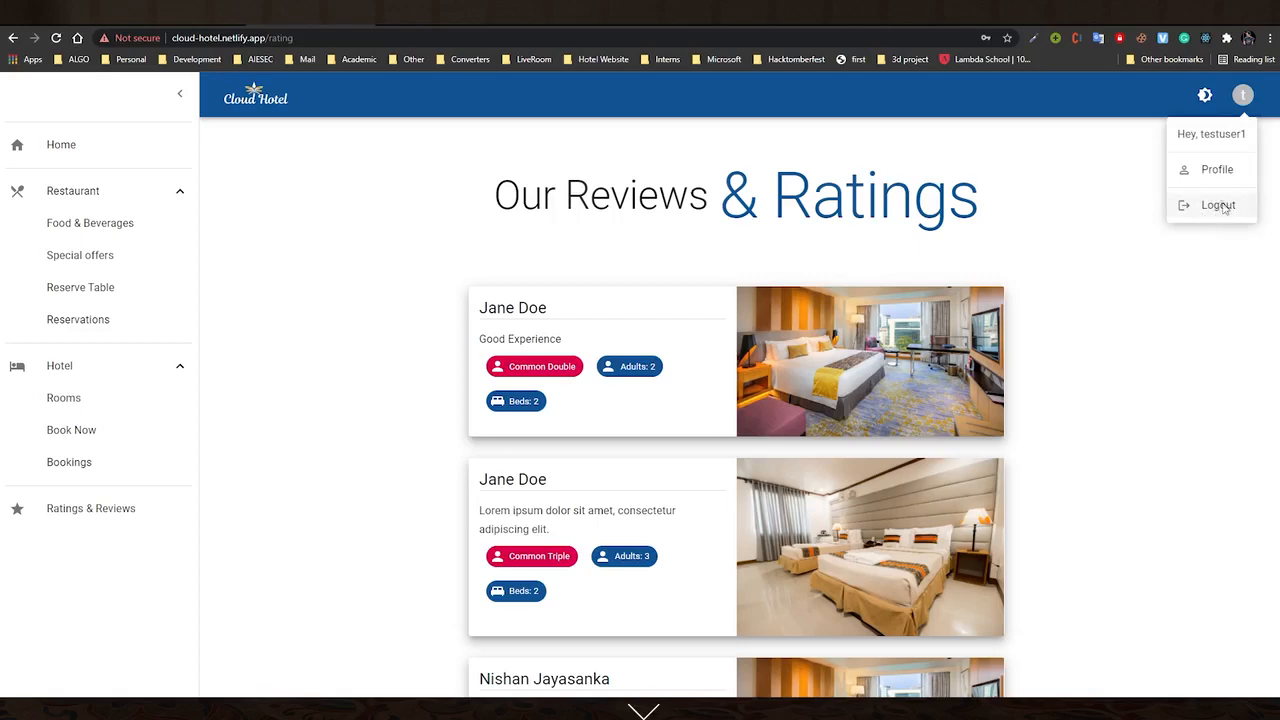
# Log out of the guest account and switch to the staff sign-in page
pyautogui.click(1218, 208)
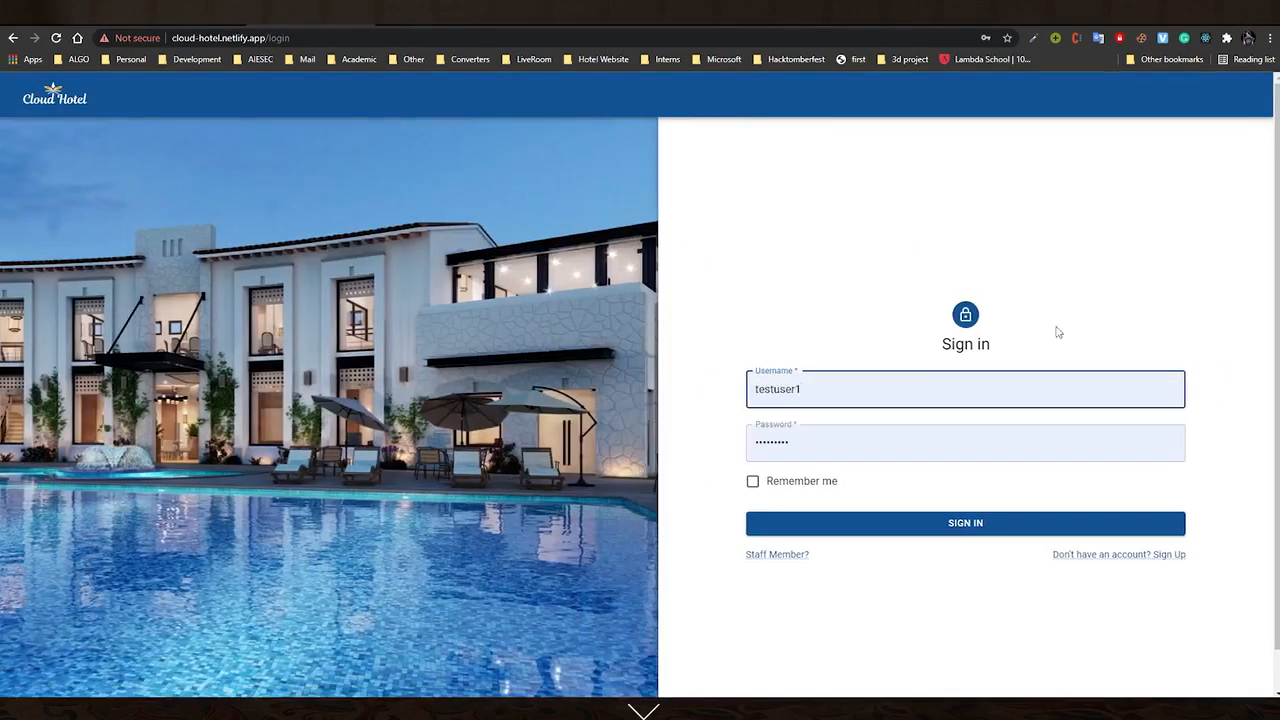
pyautogui.click(775, 558)
pyautogui.click(776, 556)
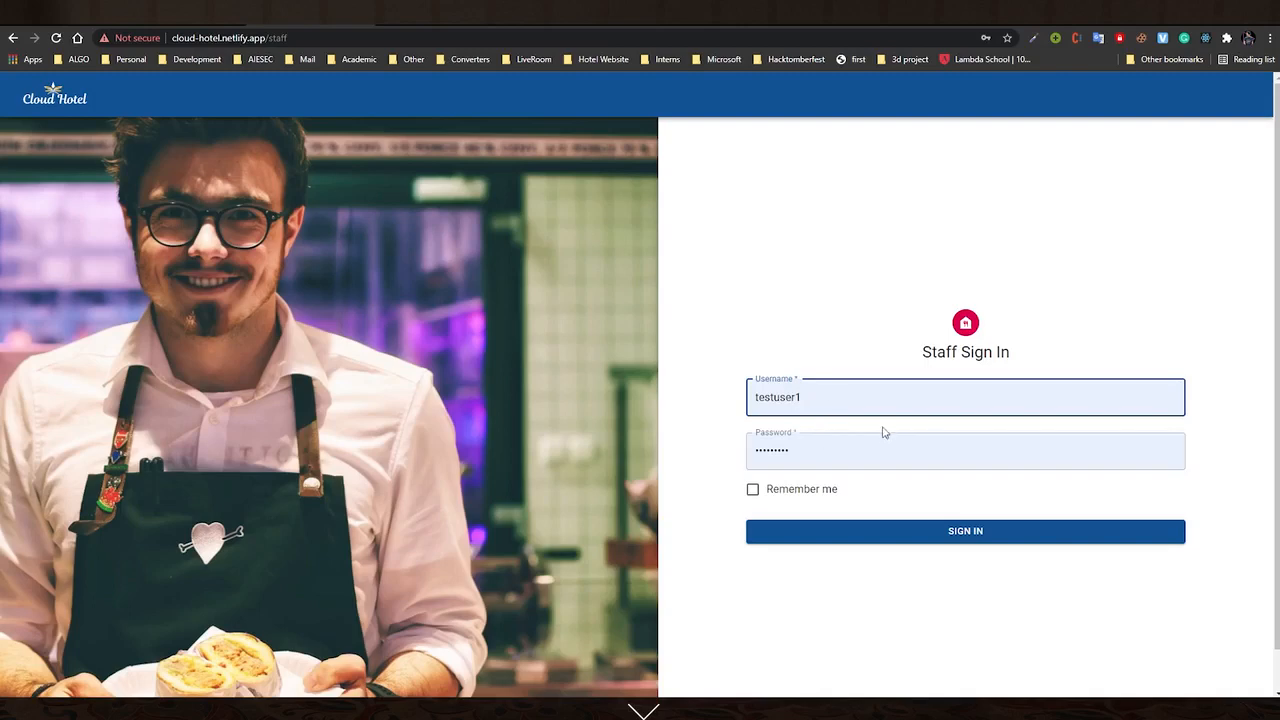
# Sign in with the staff username and password, dismissing Chrome's saved-login suggestions
pyautogui.click(826, 400)
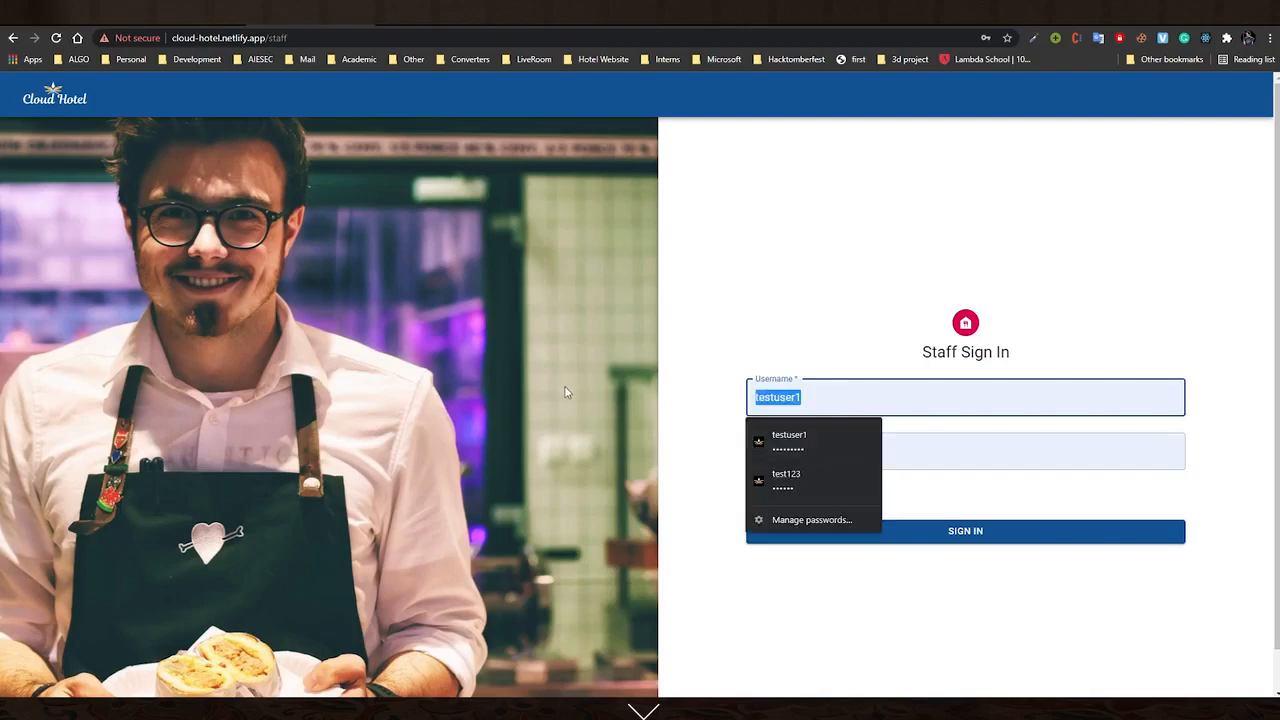
pyautogui.press('Escape')
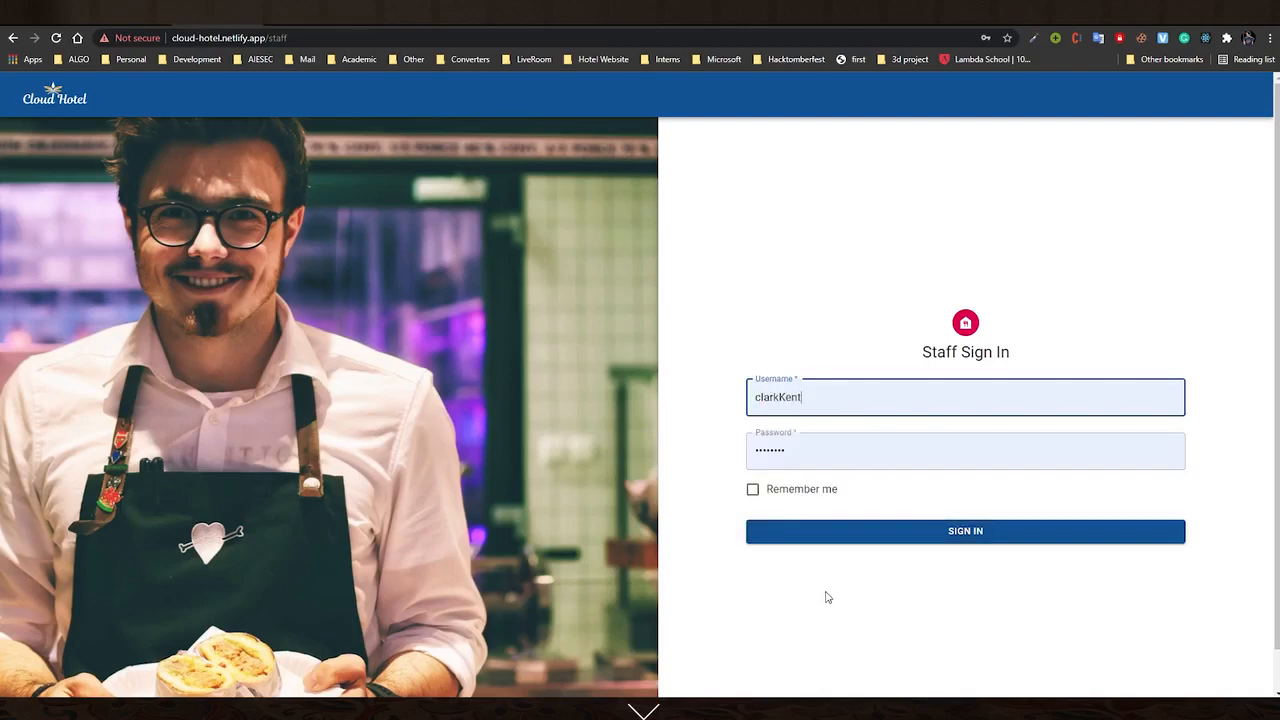
pyautogui.click(941, 538)
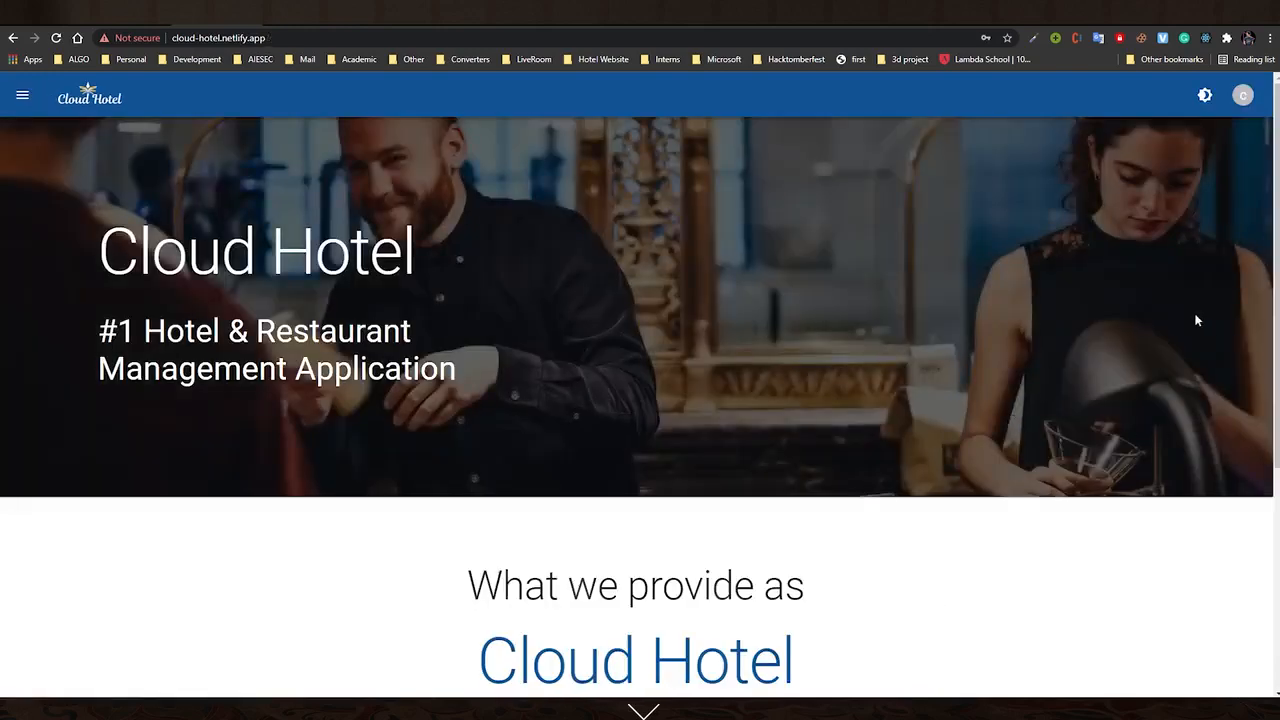
# View the staff member's profile page
pyautogui.click(1243, 96)
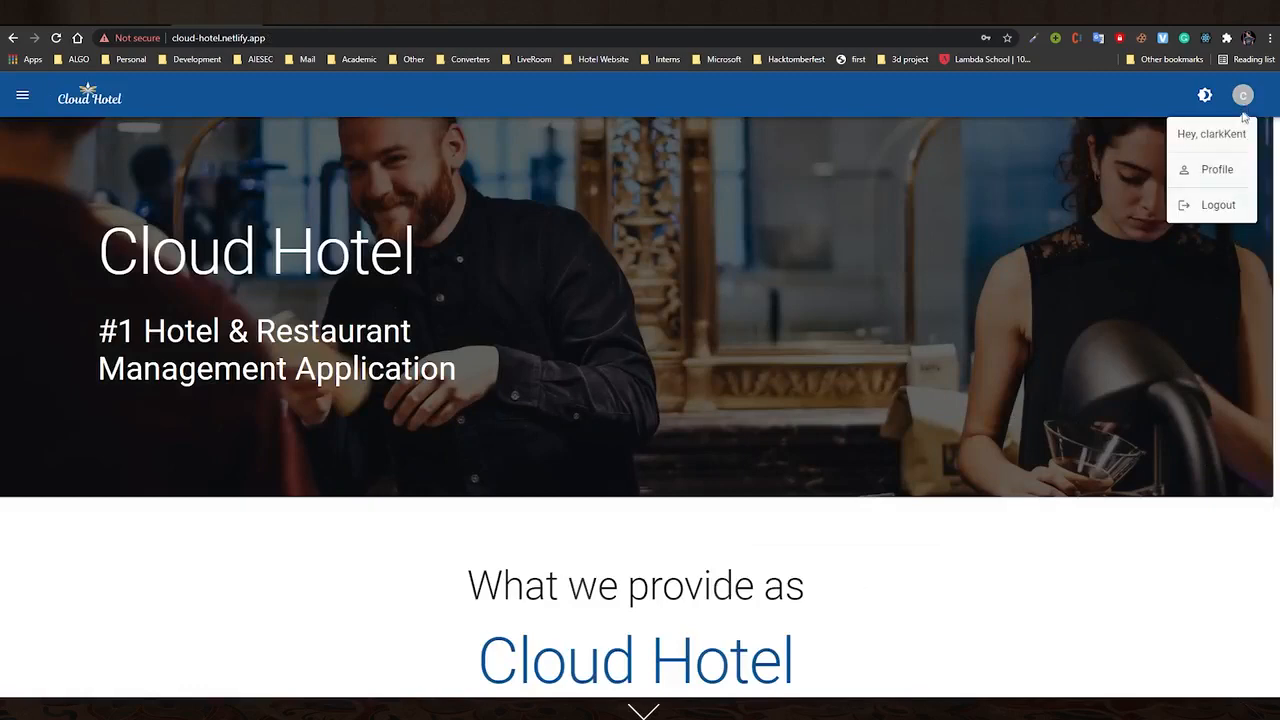
pyautogui.click(1216, 170)
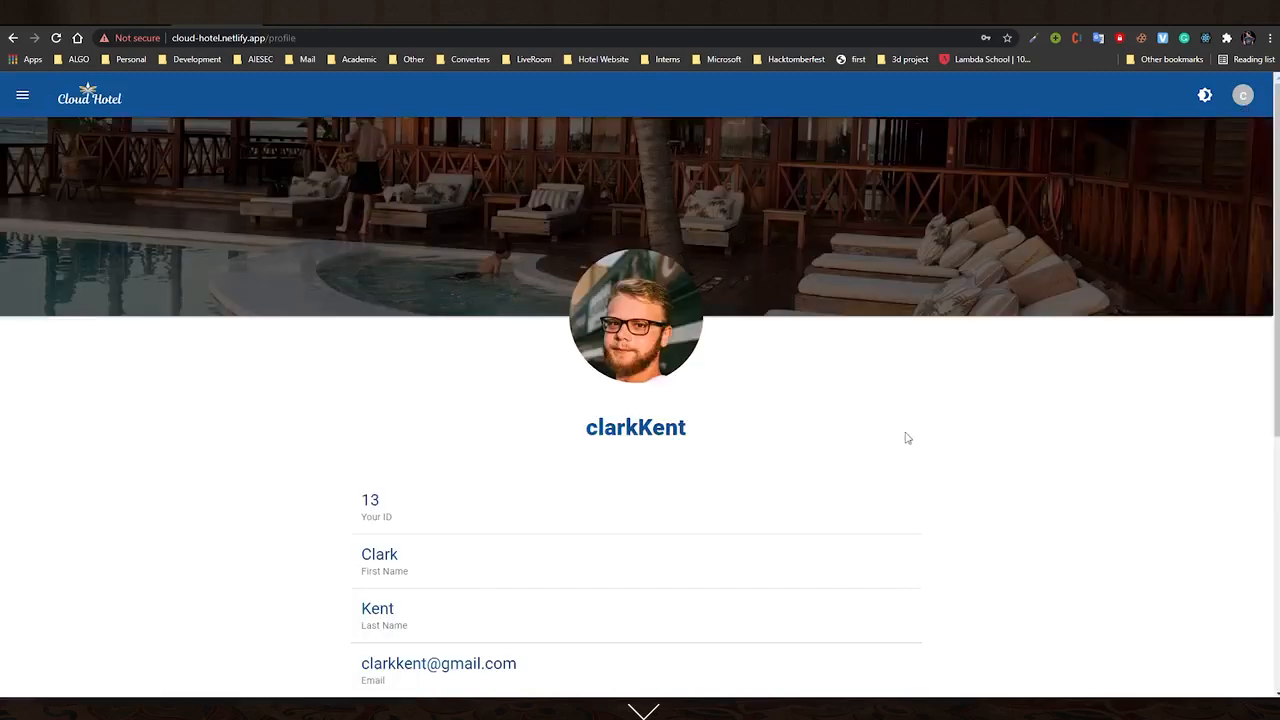
pyautogui.scroll(-3, 905, 436)
pyautogui.scroll(2, 493, 303)
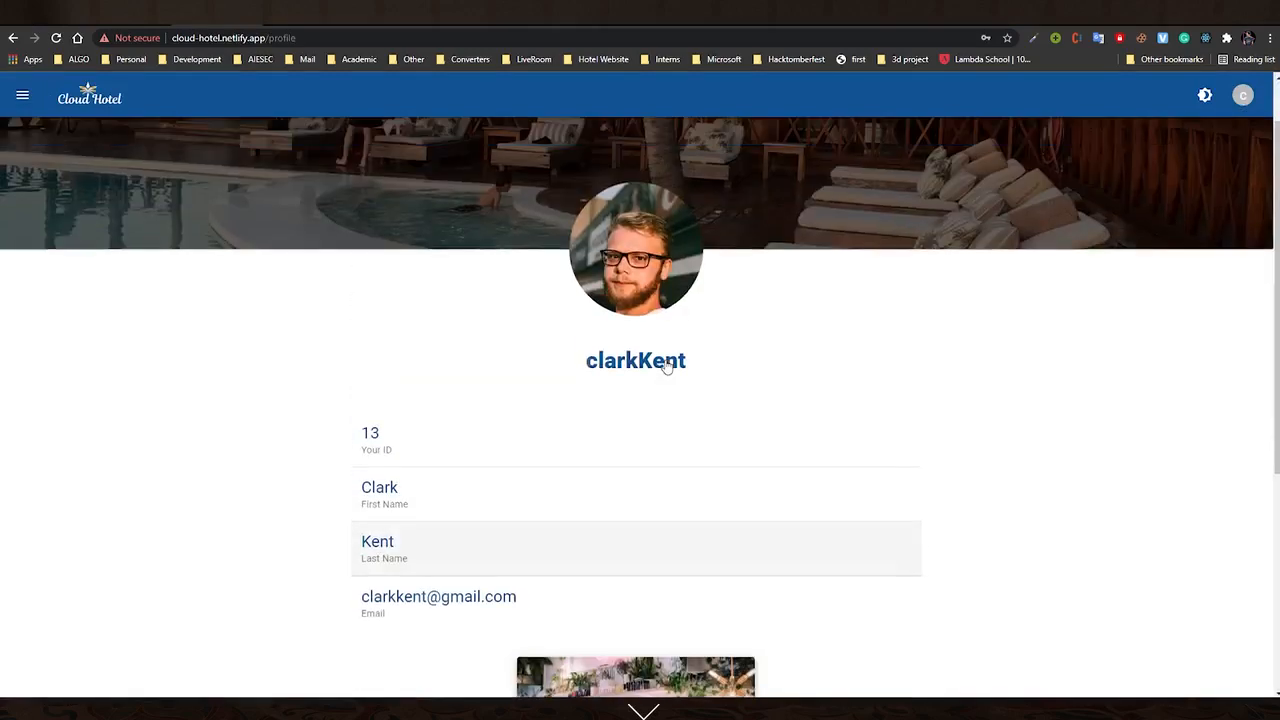
# Return to the home page and expand the Restaurant and Hotel navigation sections
pyautogui.click(21, 100)
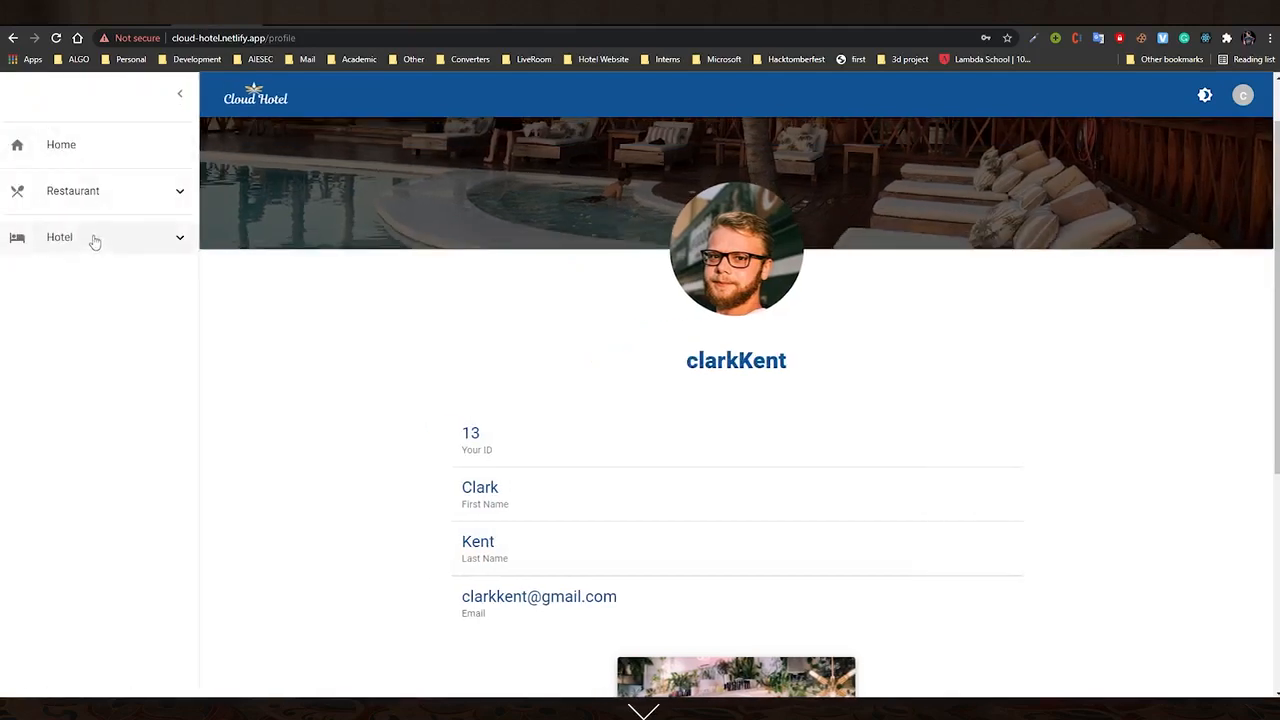
pyautogui.click(84, 152)
pyautogui.click(112, 200)
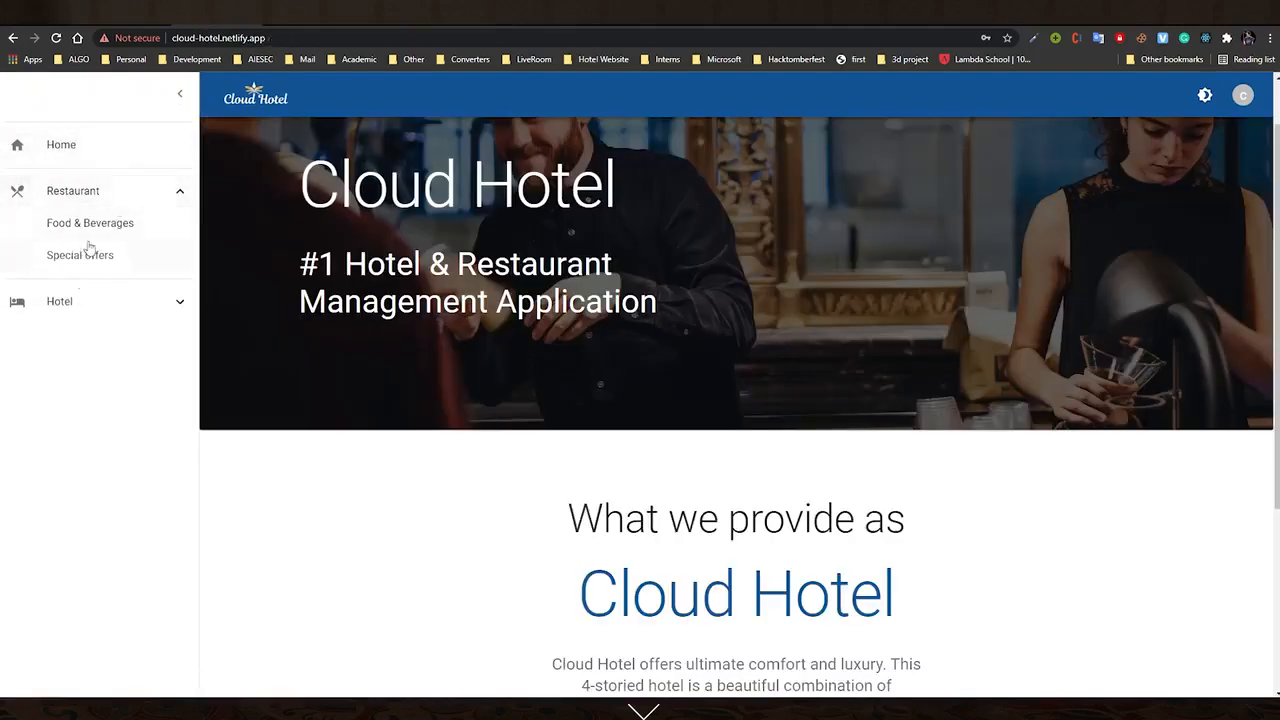
pyautogui.click(104, 308)
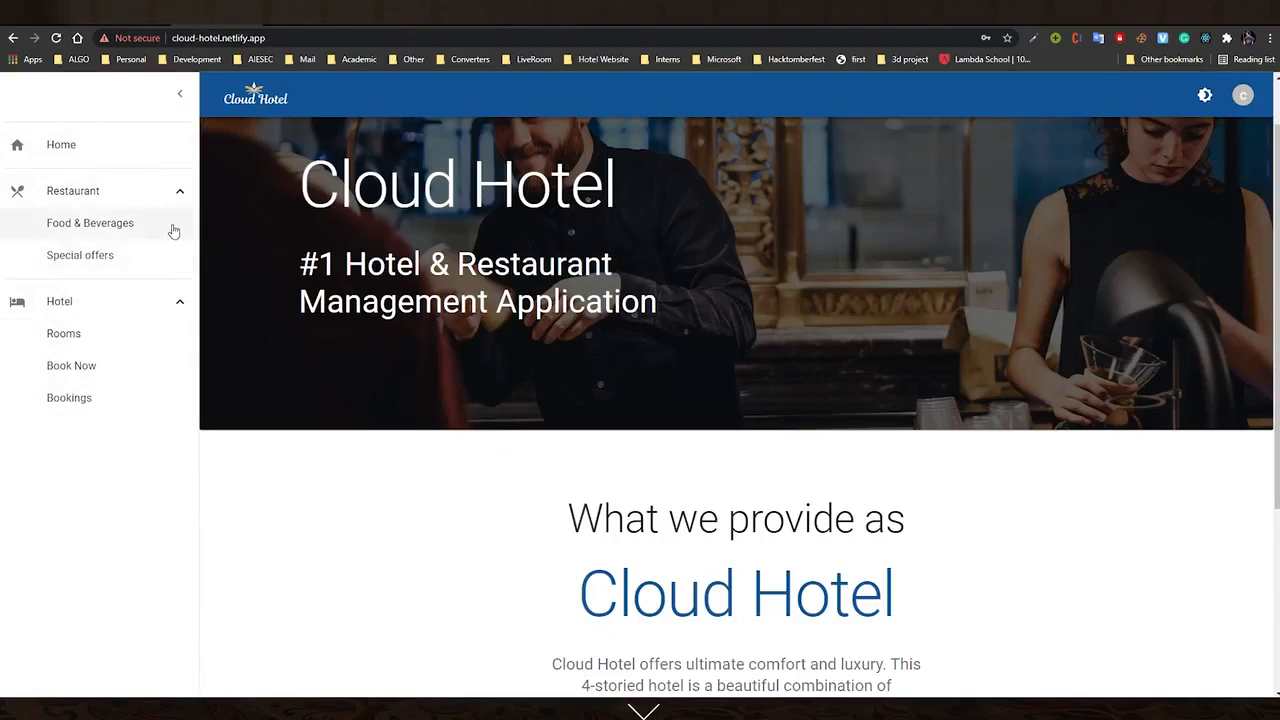
# Browse Food & Beverages, Special offers, Rooms and Bookings, then open the booking form for room 103
pyautogui.click(130, 224)
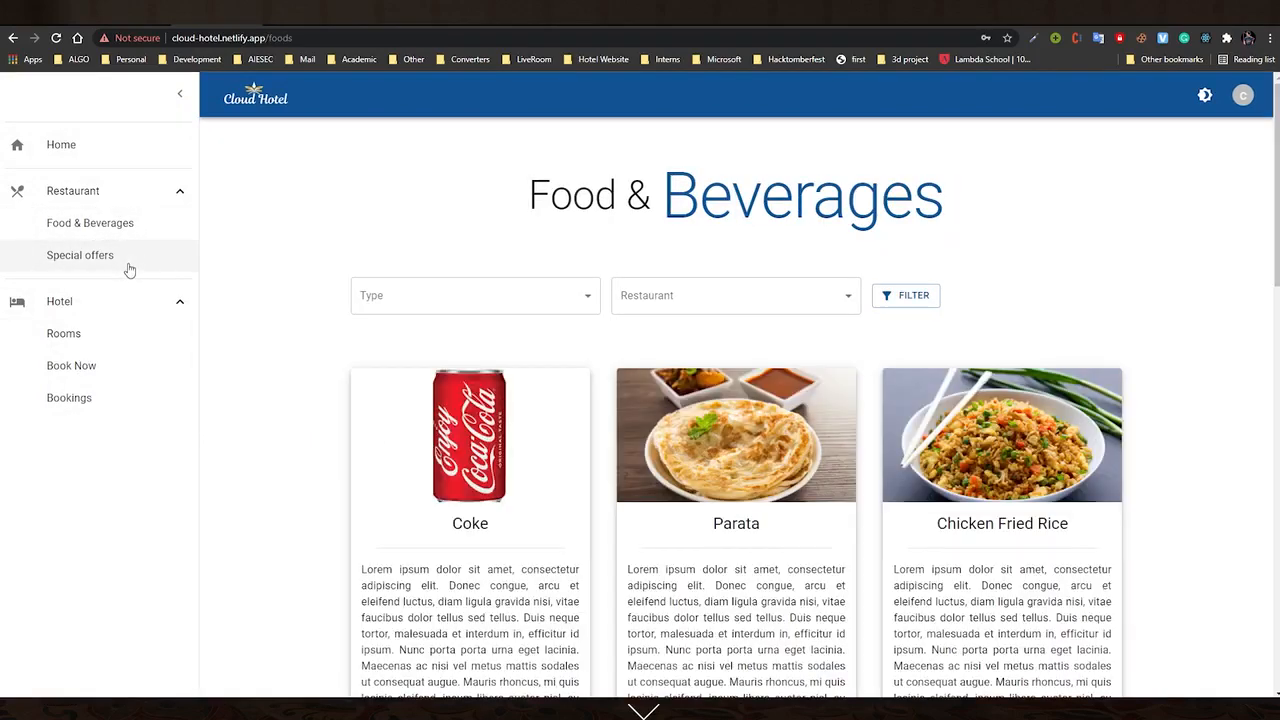
pyautogui.click(124, 262)
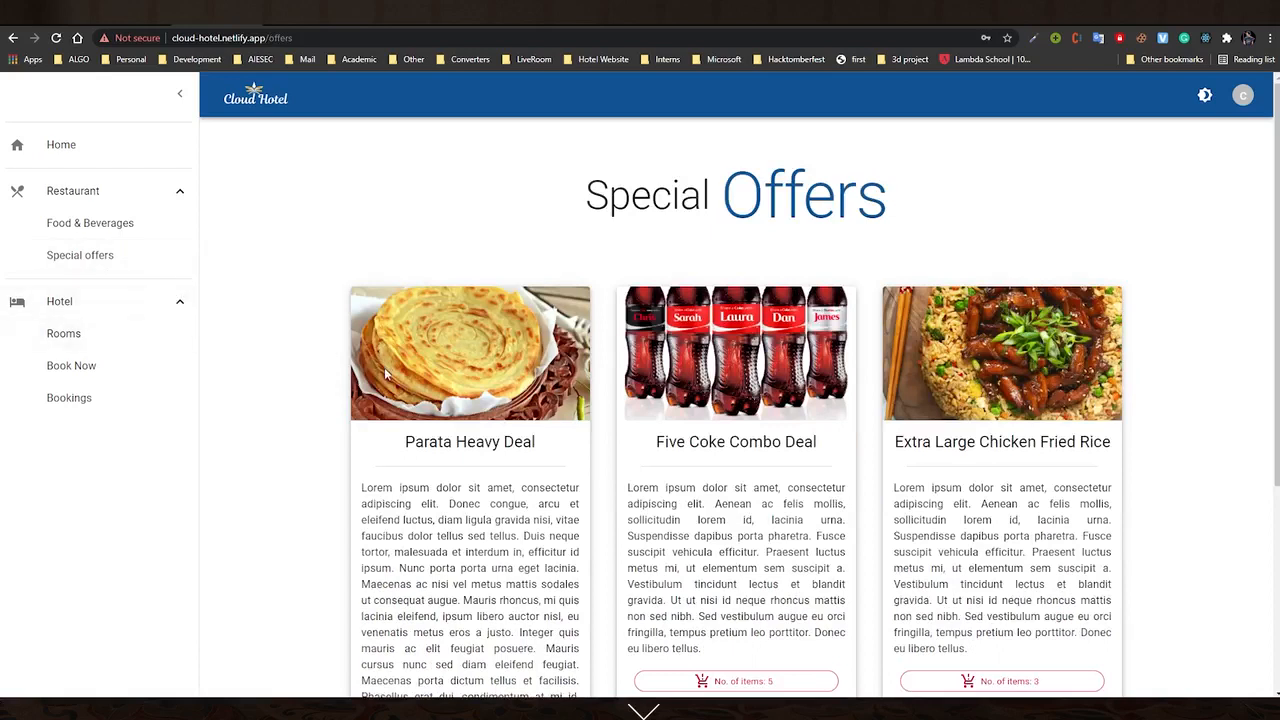
pyautogui.click(84, 339)
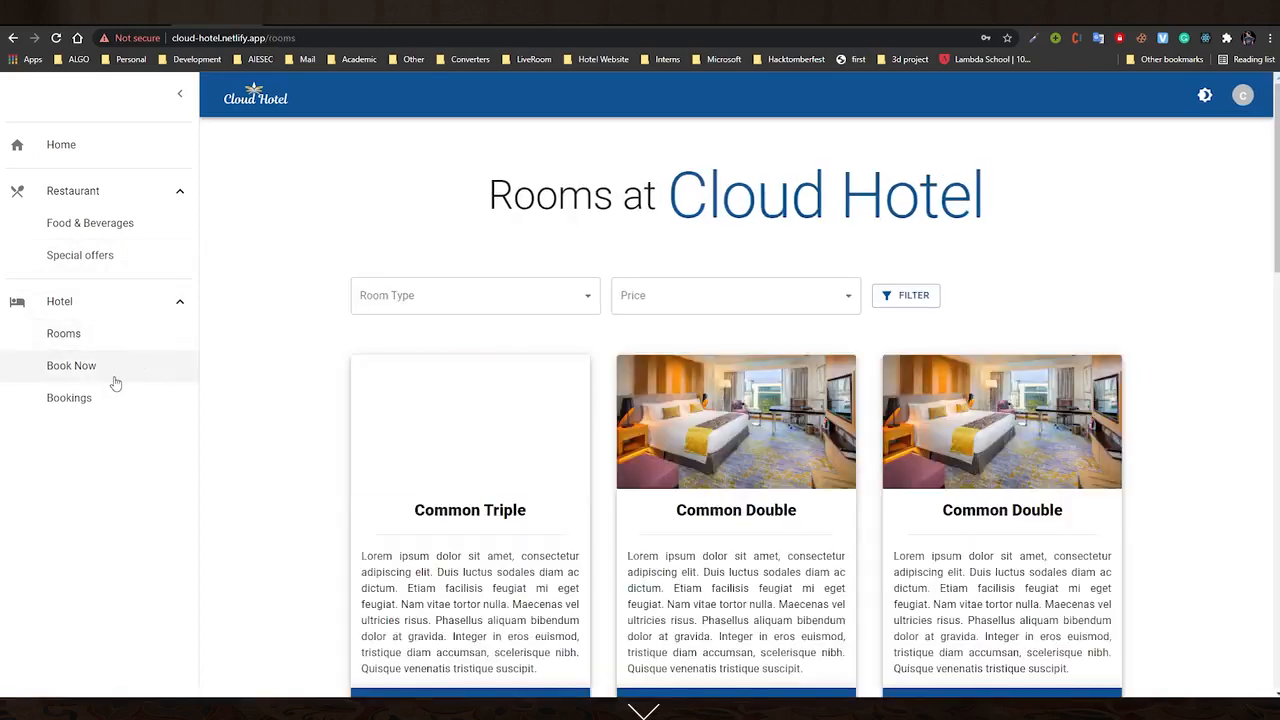
pyautogui.click(82, 397)
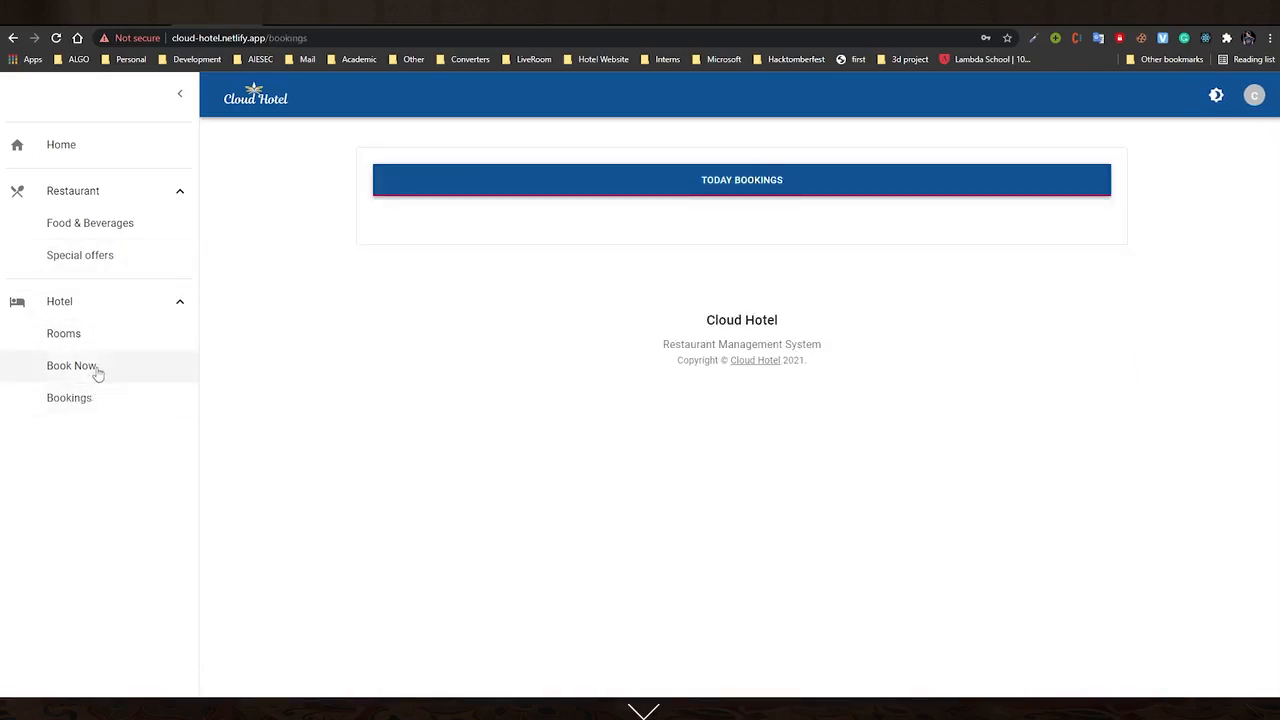
pyautogui.click(96, 370)
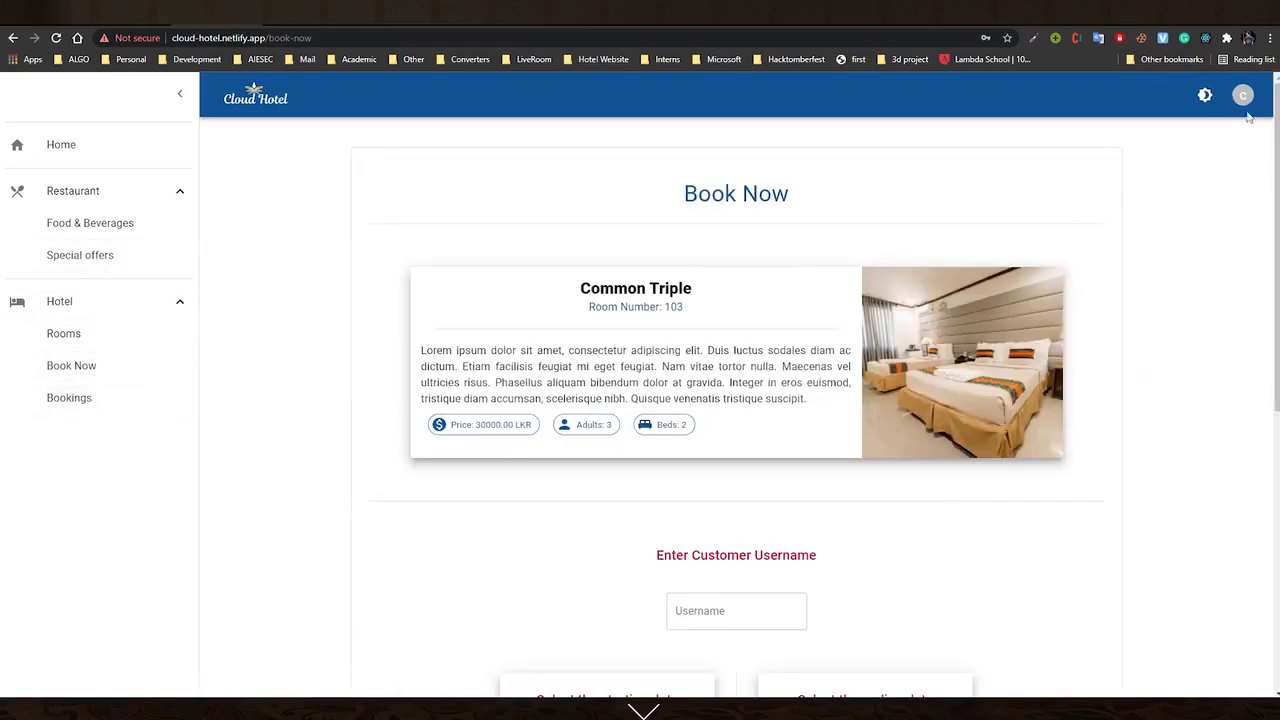
# Enter the customer's username in the room 103 booking form
pyautogui.scroll(-1, 549, 476)
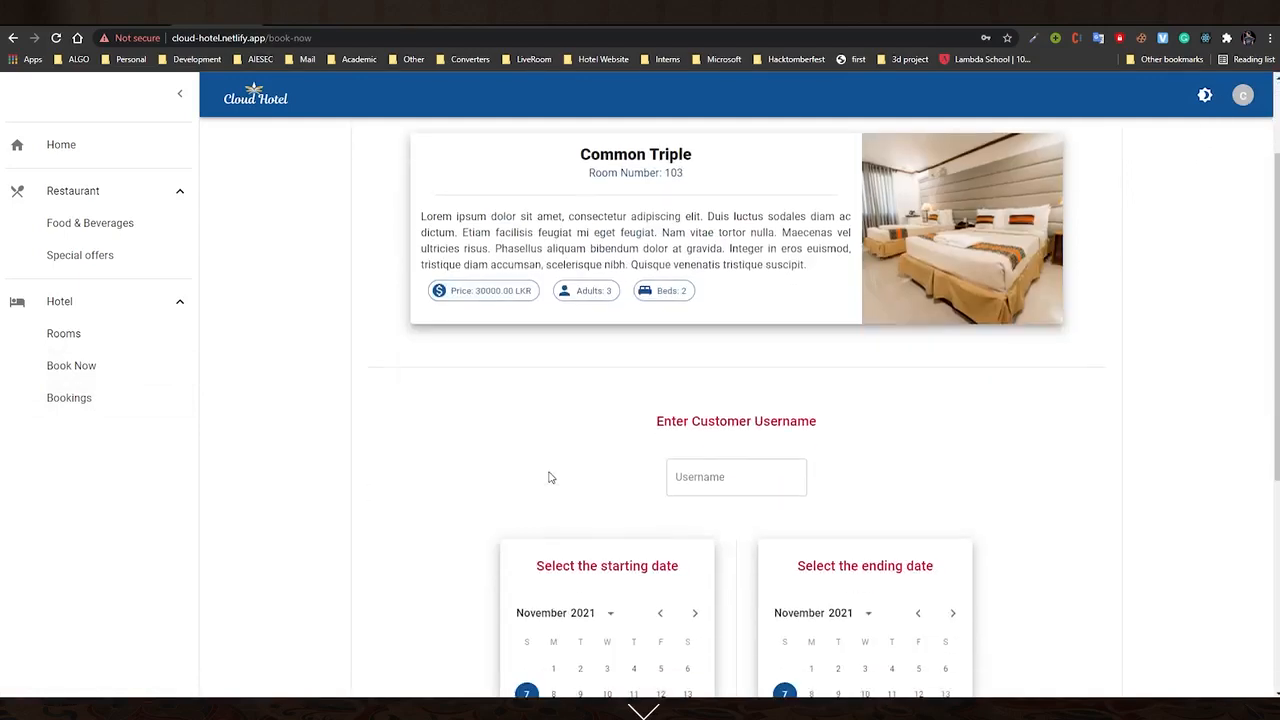
pyautogui.scroll(-1, 782, 460)
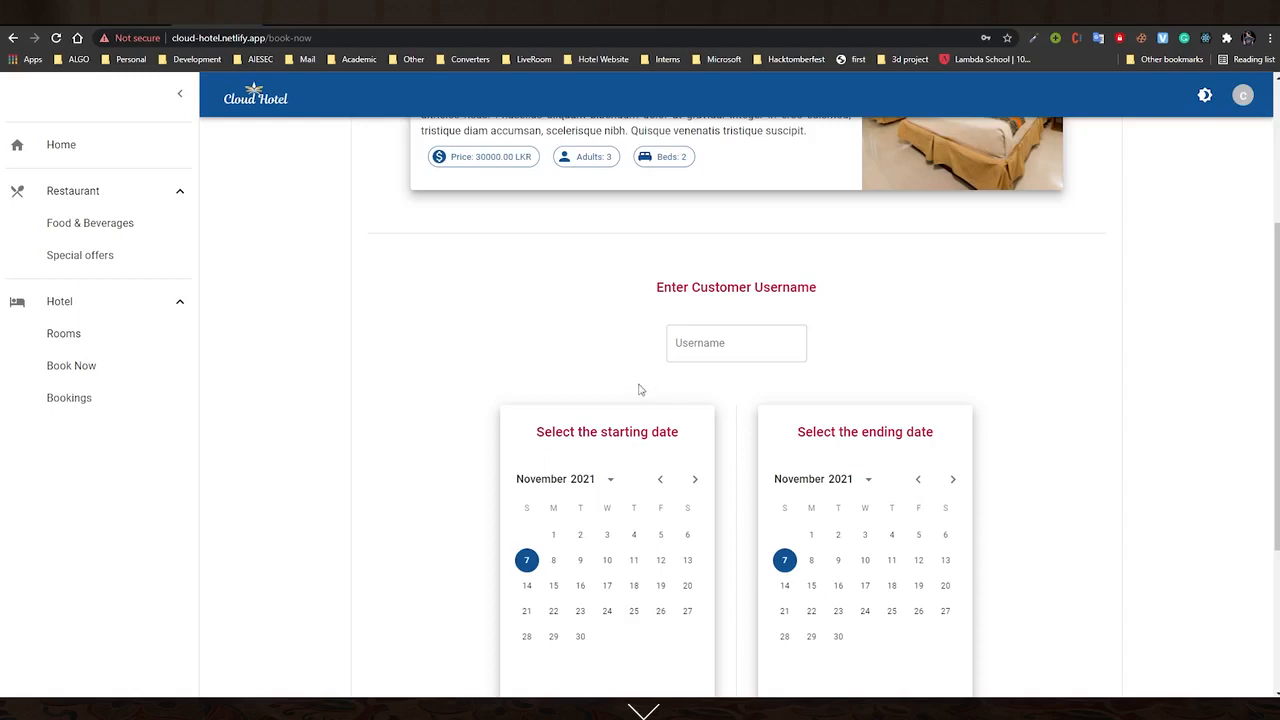
pyautogui.click(680, 345)
pyautogui.click(600, 354)
pyautogui.scroll(-3, 600, 354)
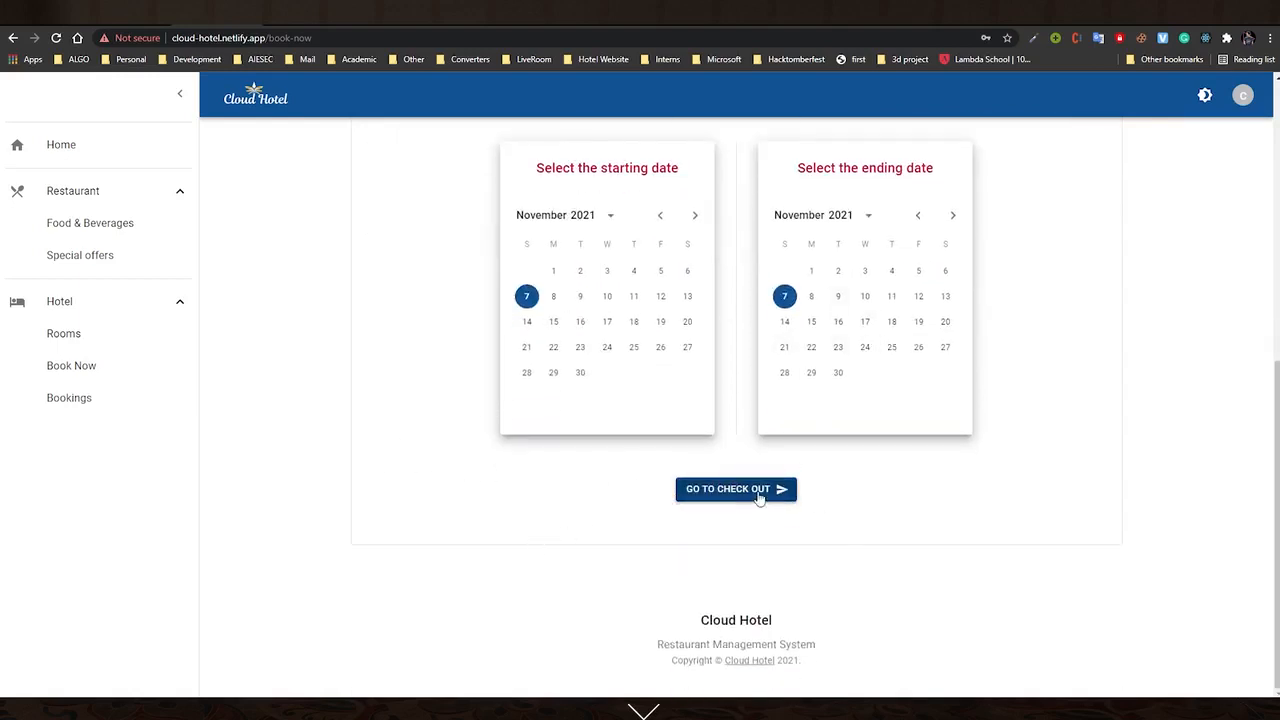
pyautogui.scroll(3, 584, 515)
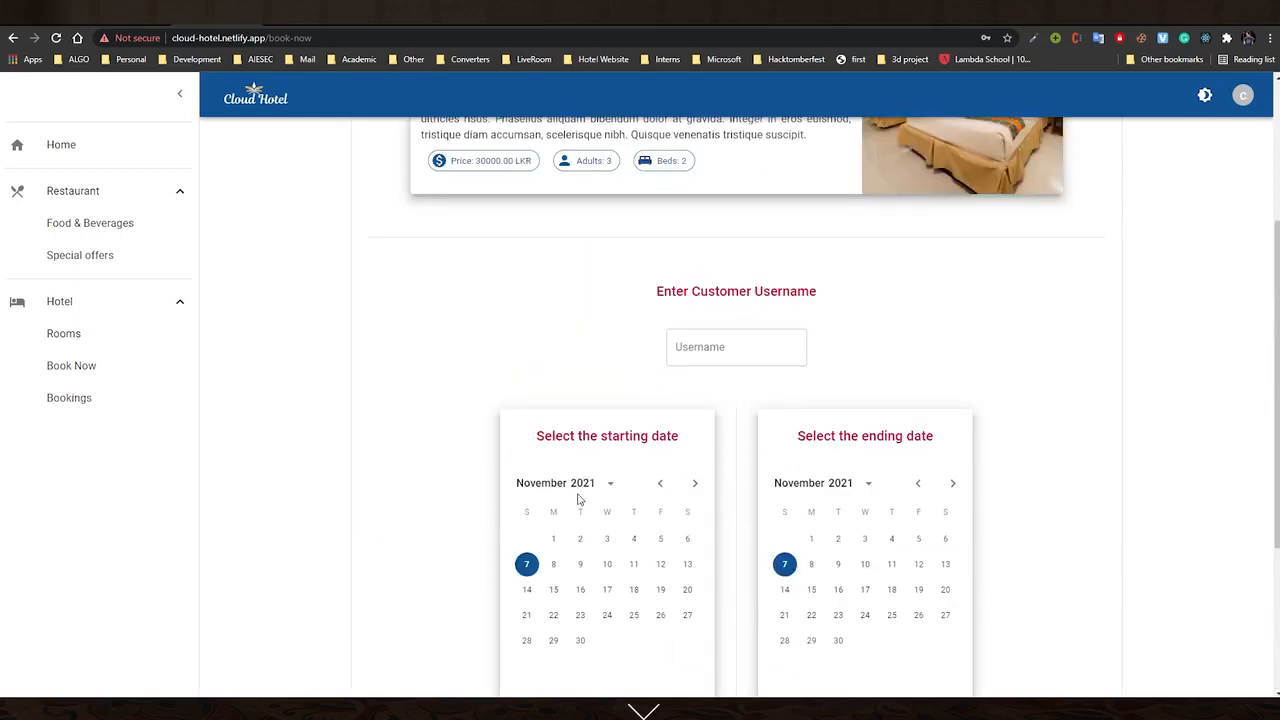
pyautogui.scroll(1, 640, 410)
pyautogui.click(724, 411)
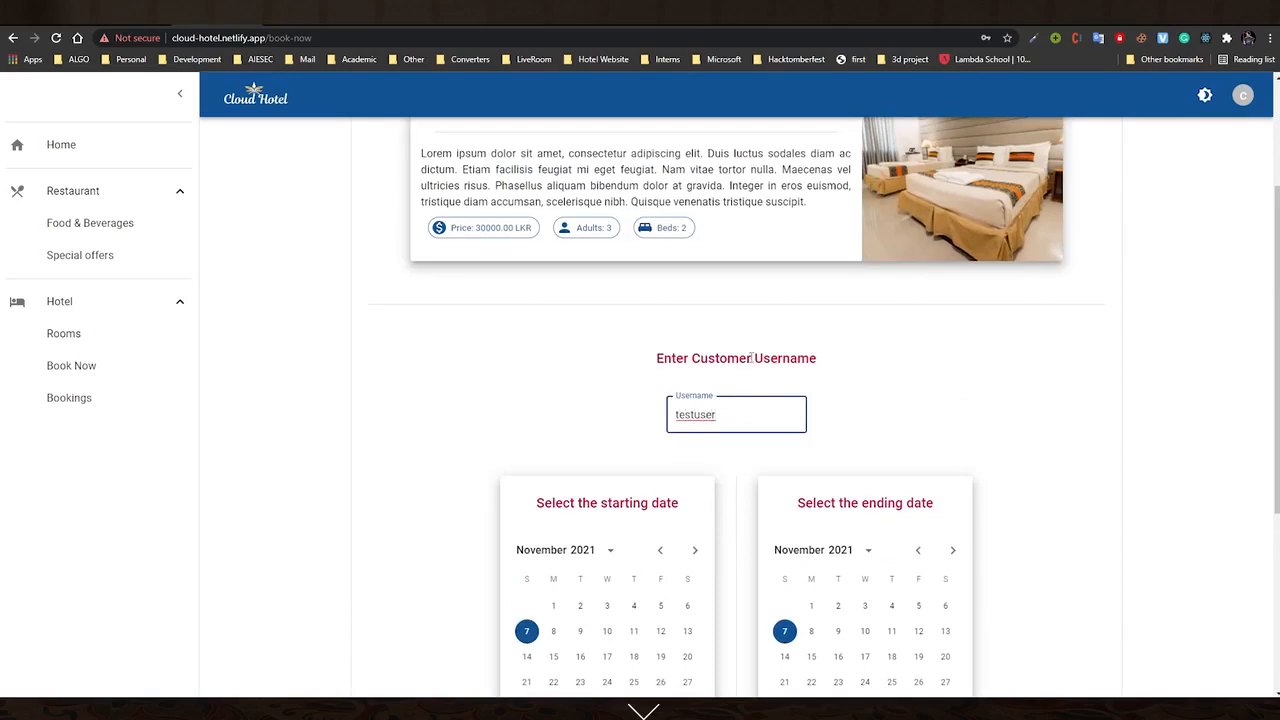
pyautogui.write('1')
# Set the stay's end date to 9 November, which is refused as already booked
pyautogui.scroll(-3, 658, 499)
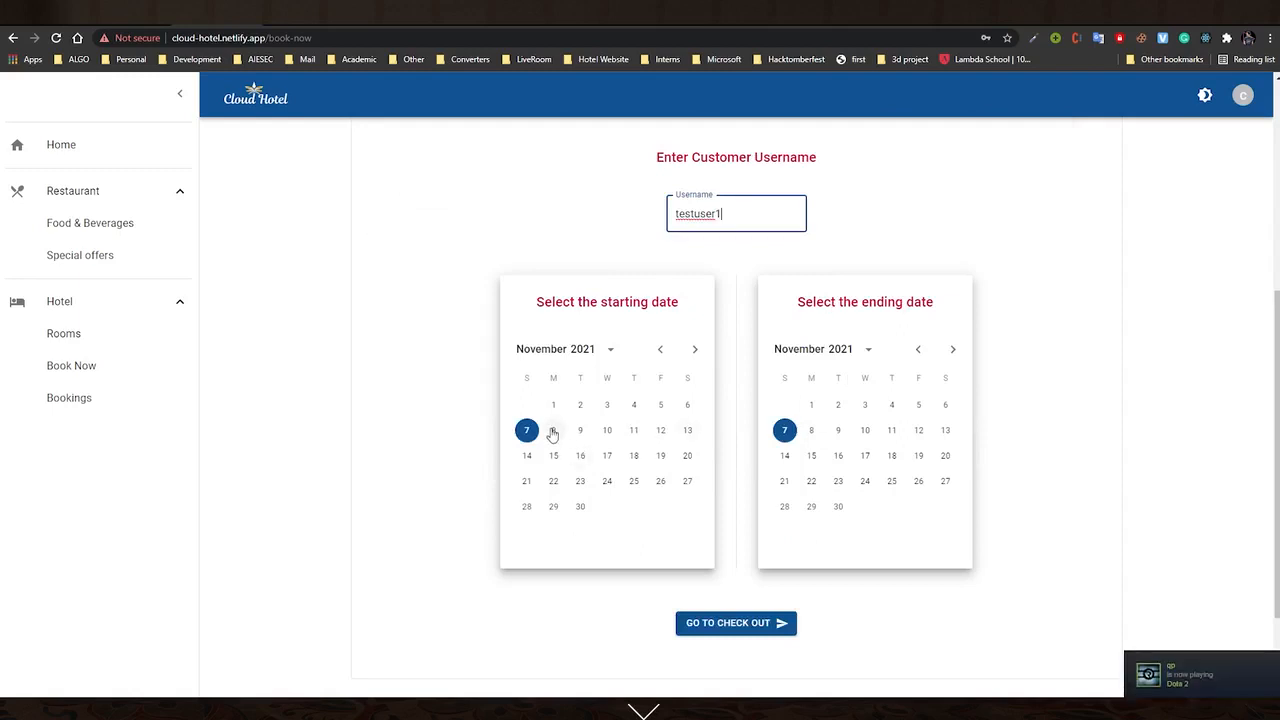
pyautogui.click(841, 430)
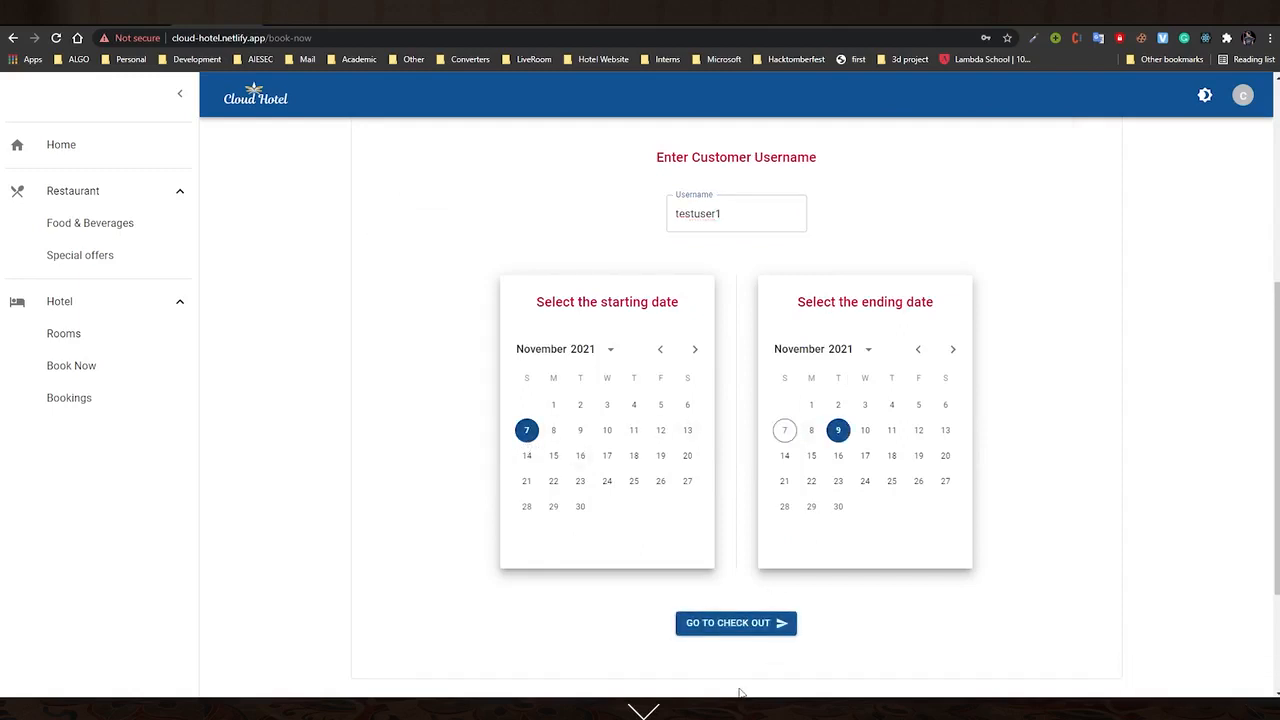
pyautogui.scroll(-2, 743, 686)
pyautogui.scroll(3, 785, 370)
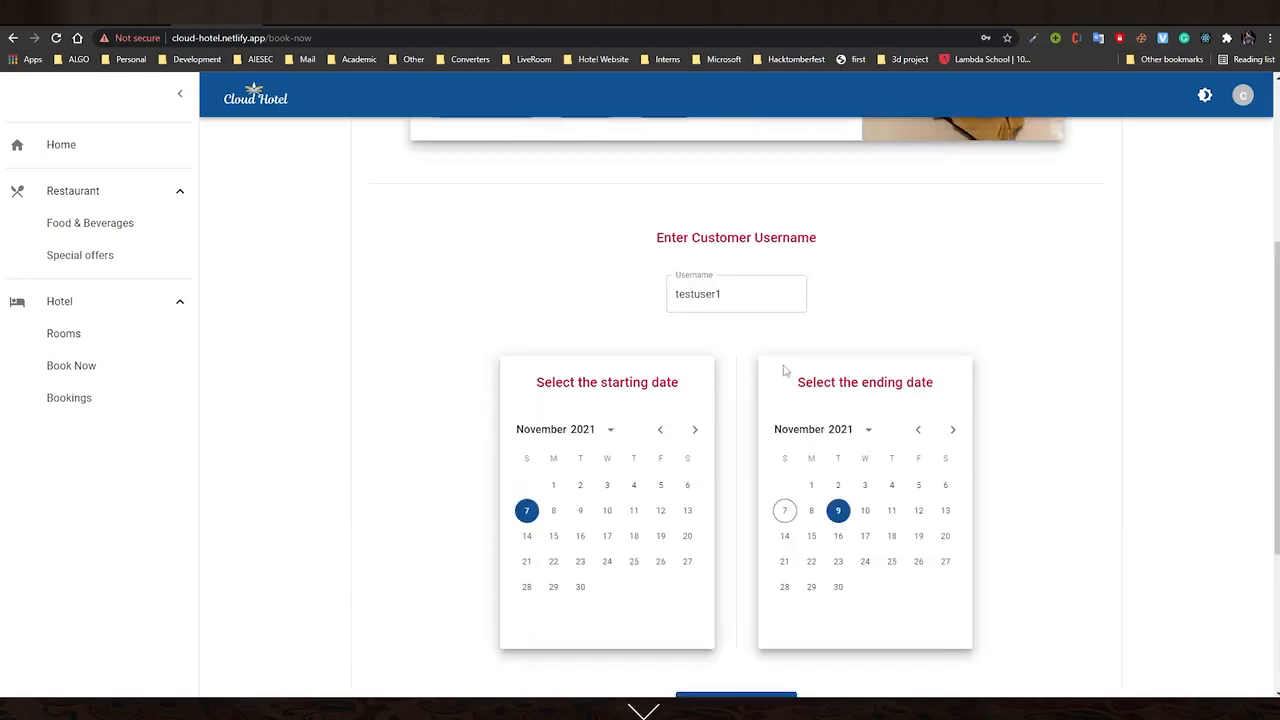
pyautogui.scroll(2, 785, 370)
pyautogui.scroll(-4, 731, 446)
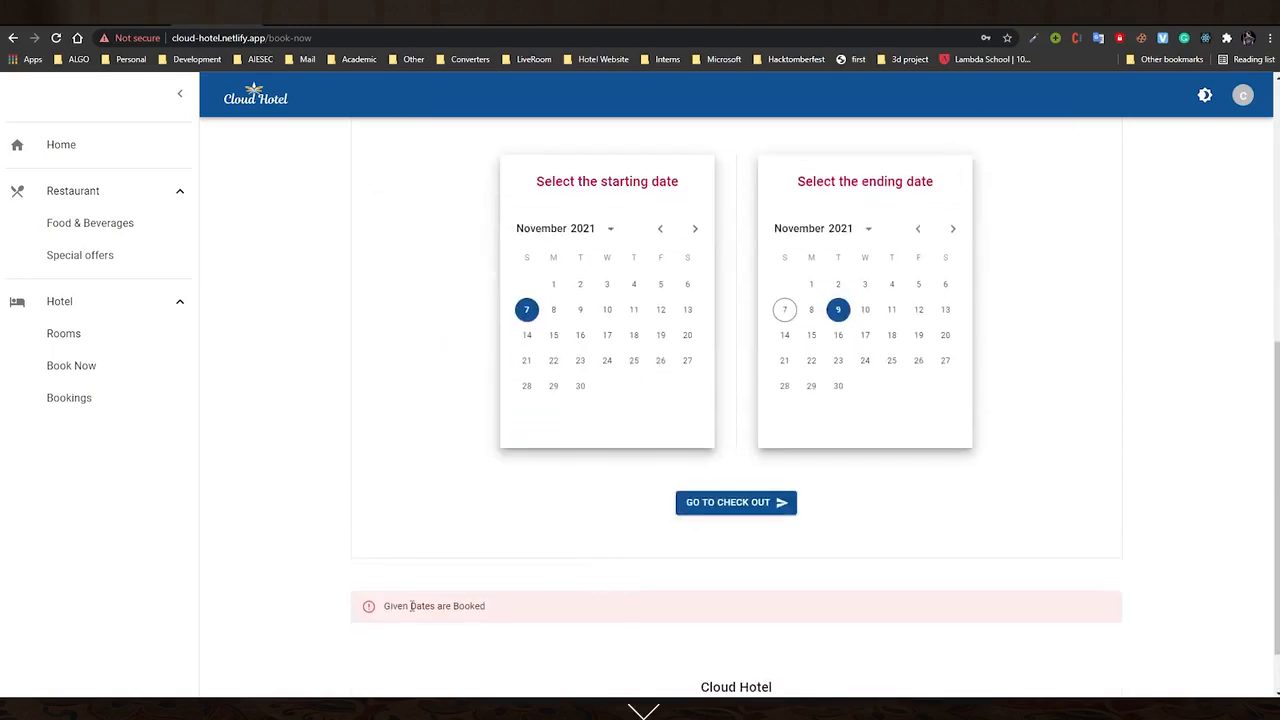
pyautogui.scroll(4, 771, 377)
pyautogui.scroll(-3, 700, 450)
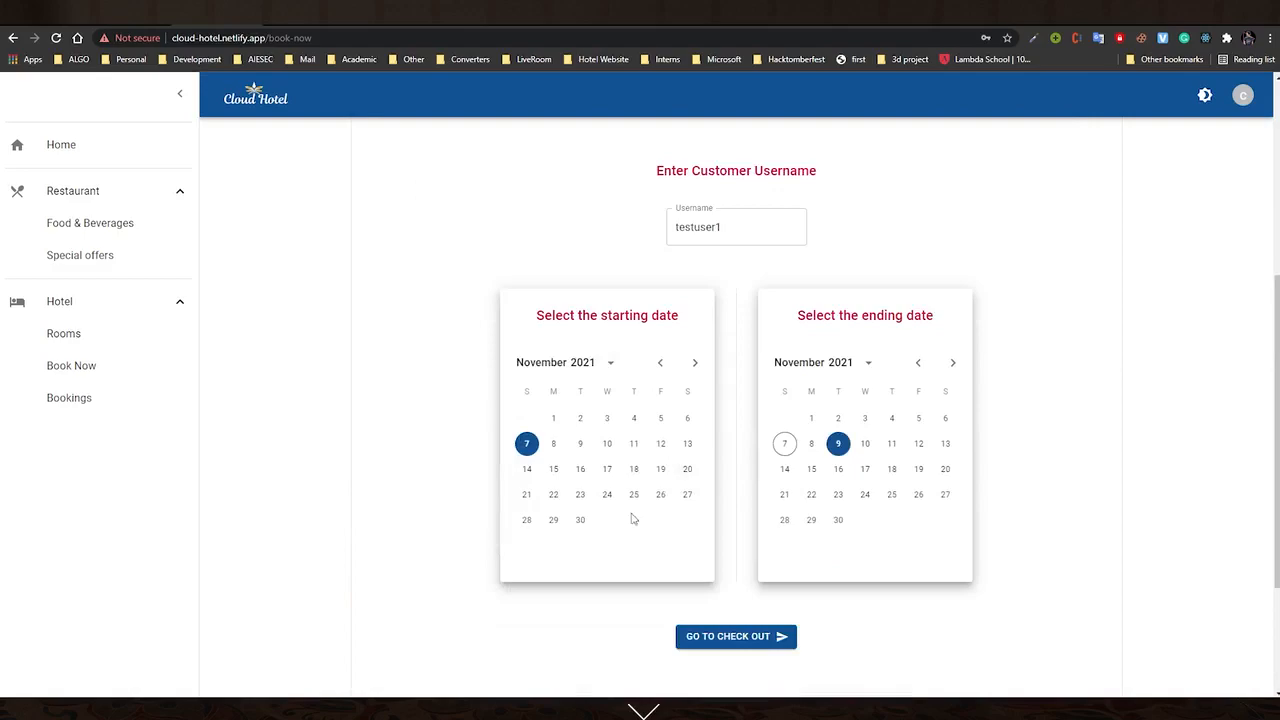
# Change the start date to 11 November, then return to the Rooms list
pyautogui.click(634, 444)
pyautogui.scroll(1, 714, 318)
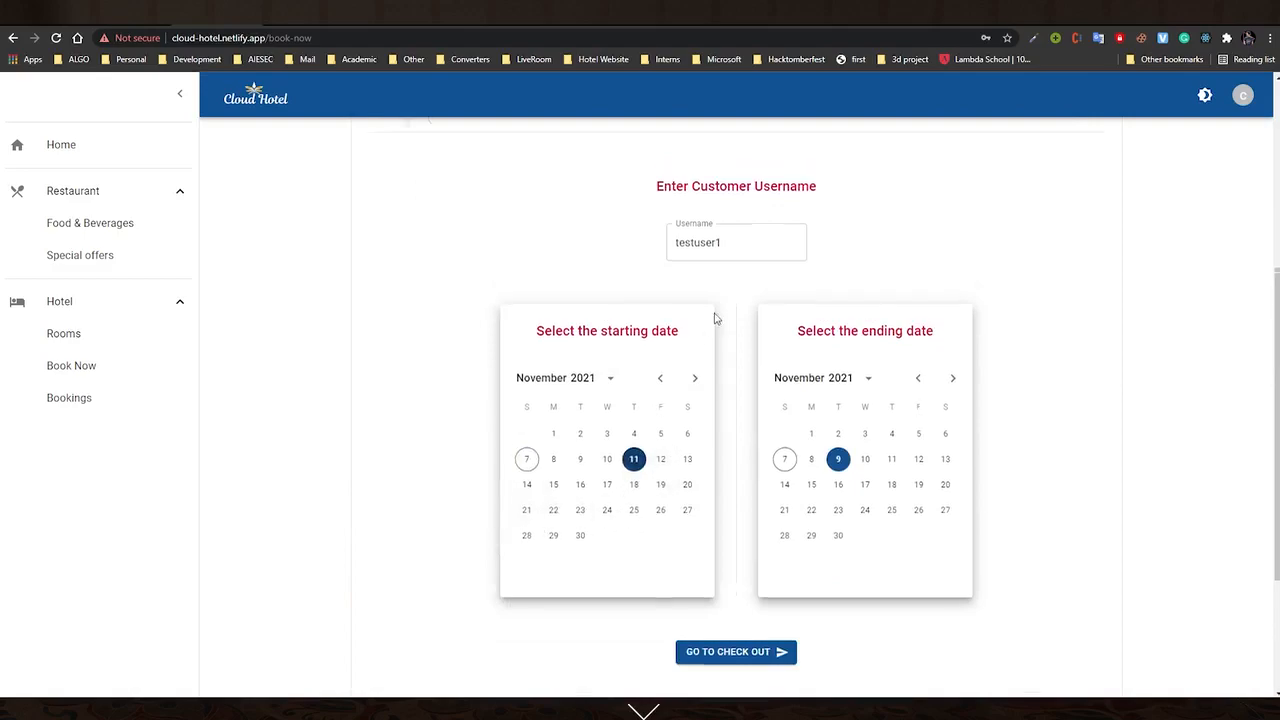
pyautogui.scroll(4, 714, 318)
pyautogui.click(63, 333)
pyautogui.scroll(-2, 800, 520)
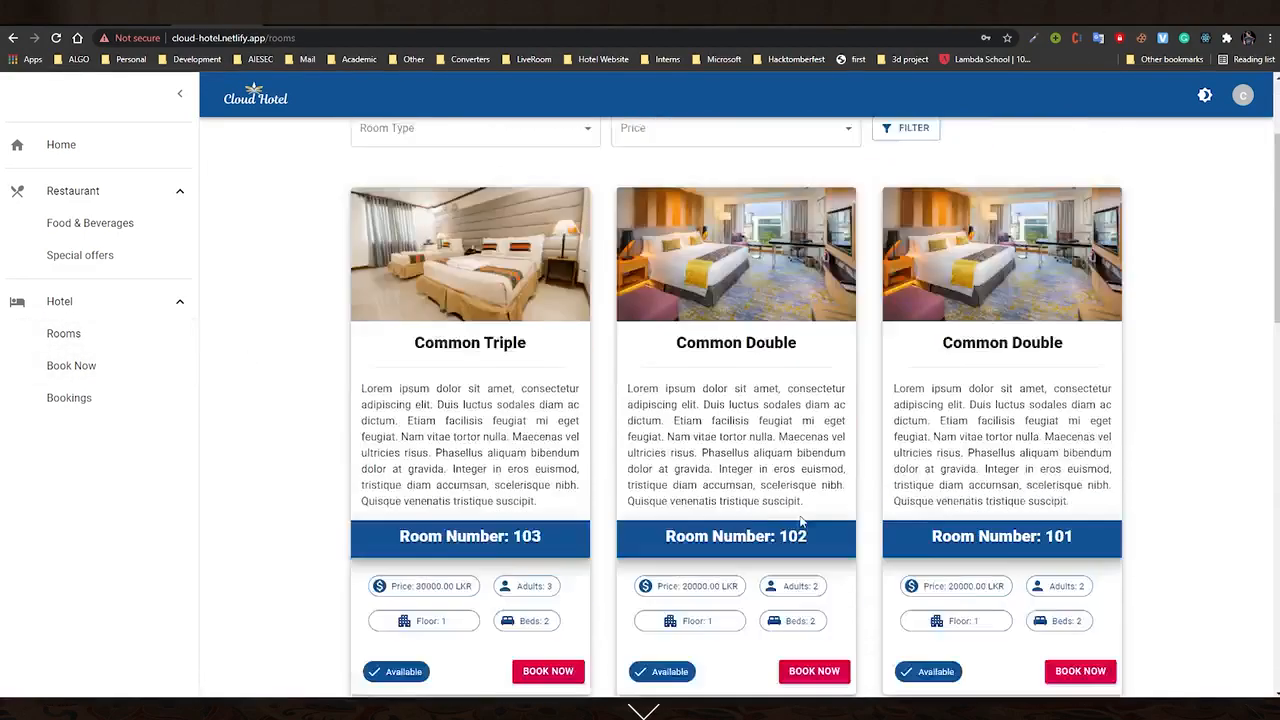
# Start booking room 104 with the customer's username and an end date of 9 November
pyautogui.scroll(-5, 800, 521)
pyautogui.click(797, 637)
pyautogui.scroll(3, 673, 490)
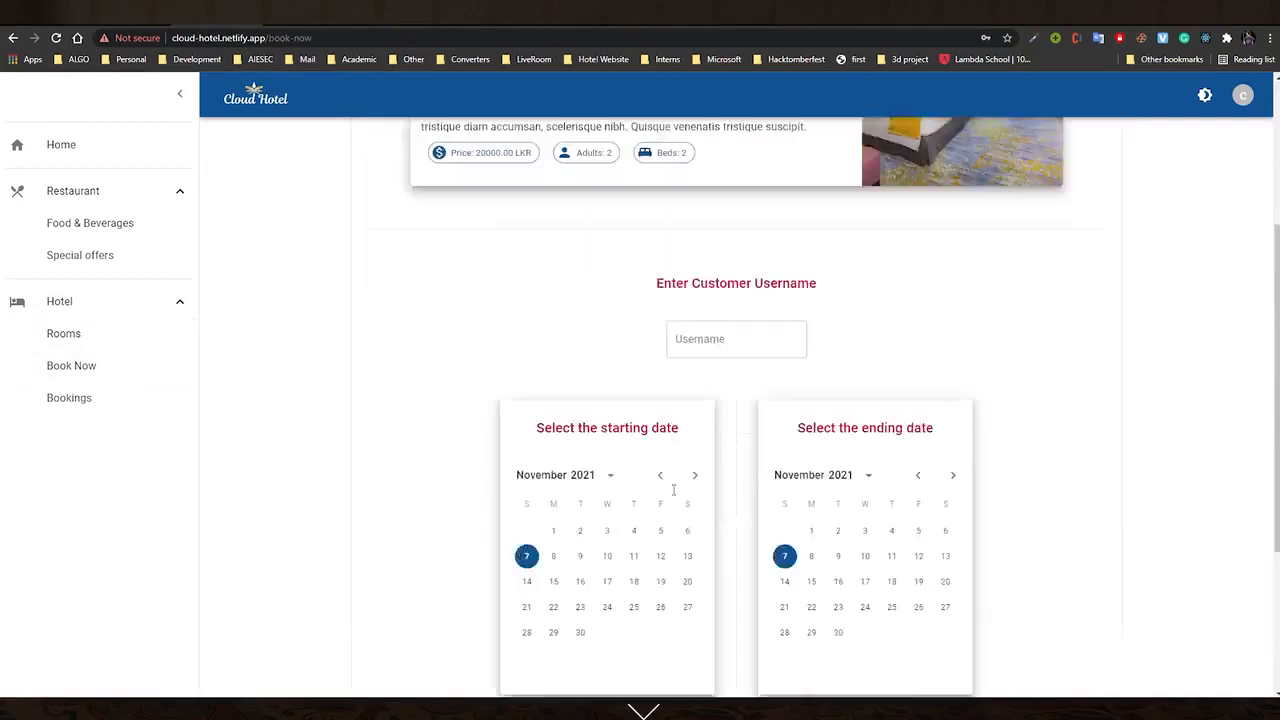
pyautogui.scroll(2, 673, 490)
pyautogui.click(727, 543)
pyautogui.write('testuser1')
pyautogui.scroll(-3, 727, 543)
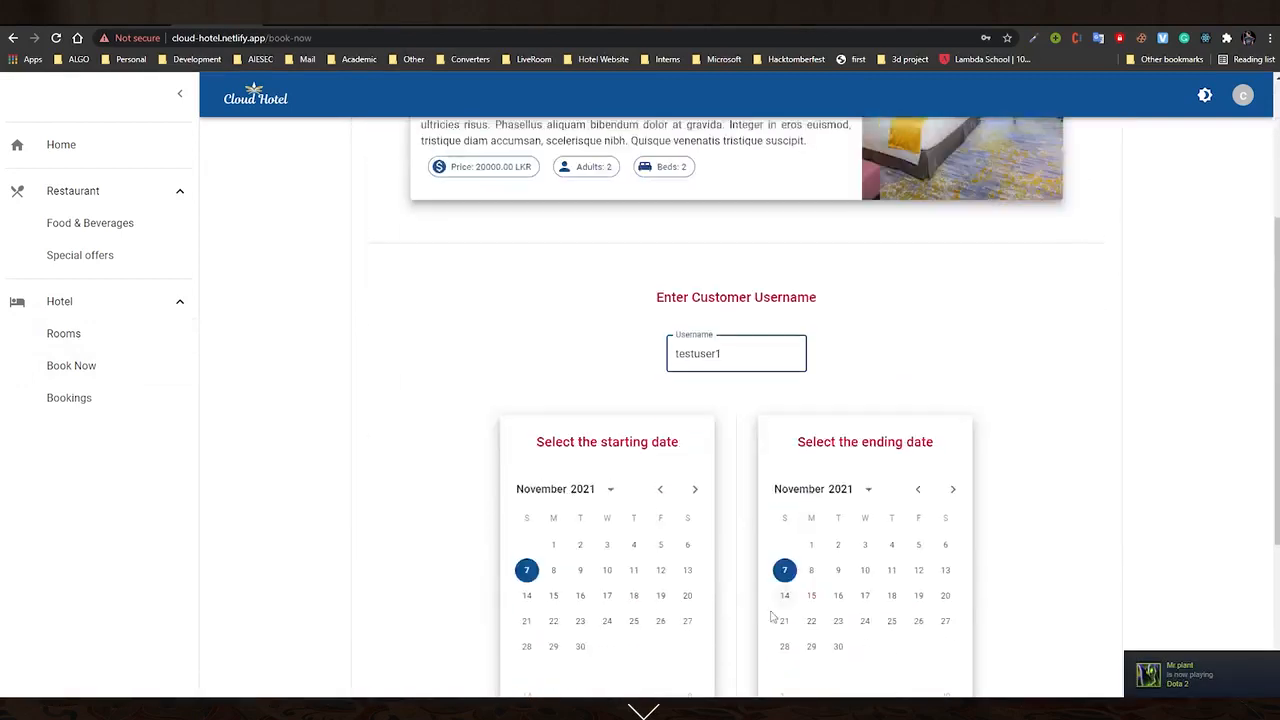
pyautogui.click(840, 429)
# Check out the 7–9 November booking choosing Pay Later
pyautogui.scroll(-1, 762, 565)
pyautogui.click(762, 560)
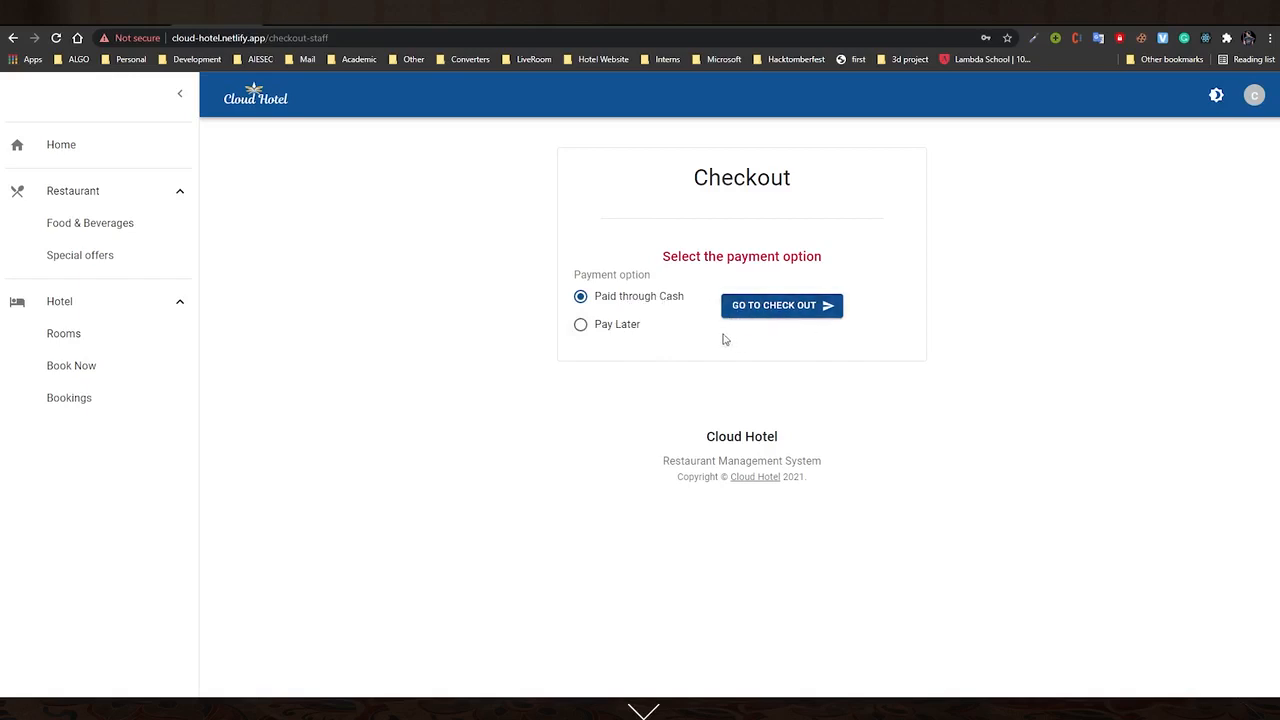
pyautogui.click(622, 326)
pyautogui.click(775, 307)
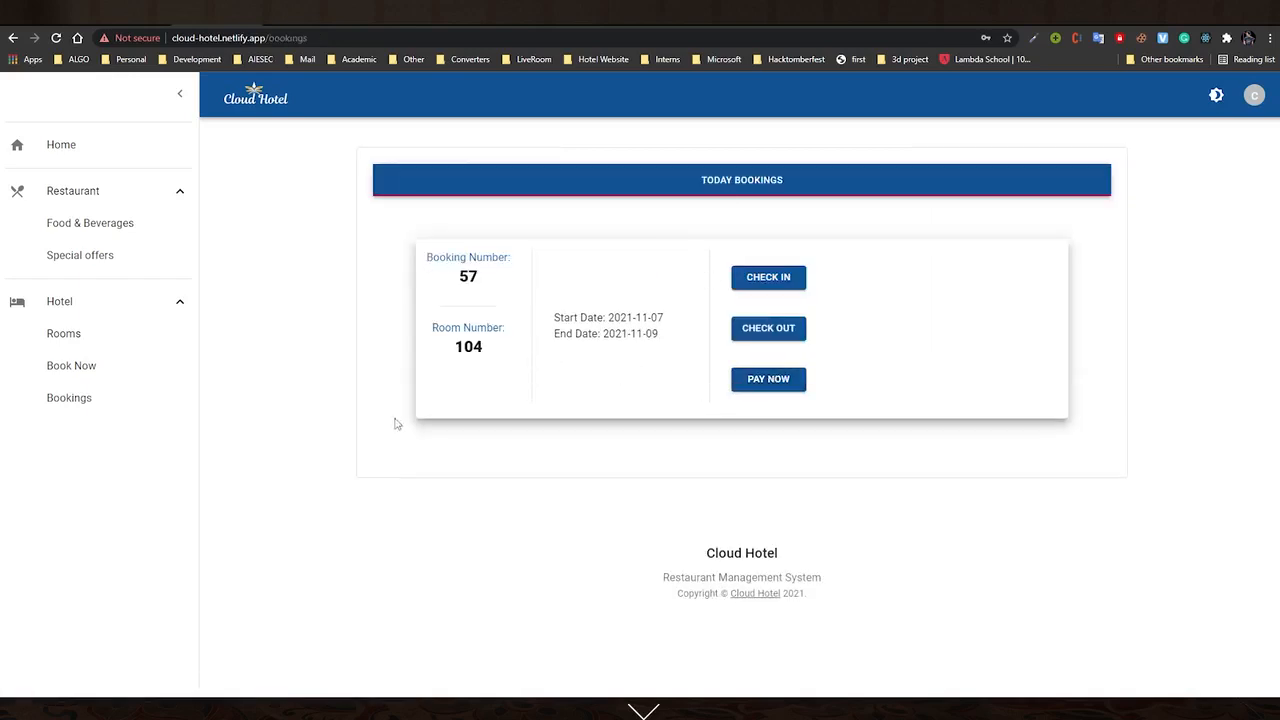
# Mark the room 104 booking as paid and reload the Bookings page
pyautogui.click(114, 397)
pyautogui.click(772, 395)
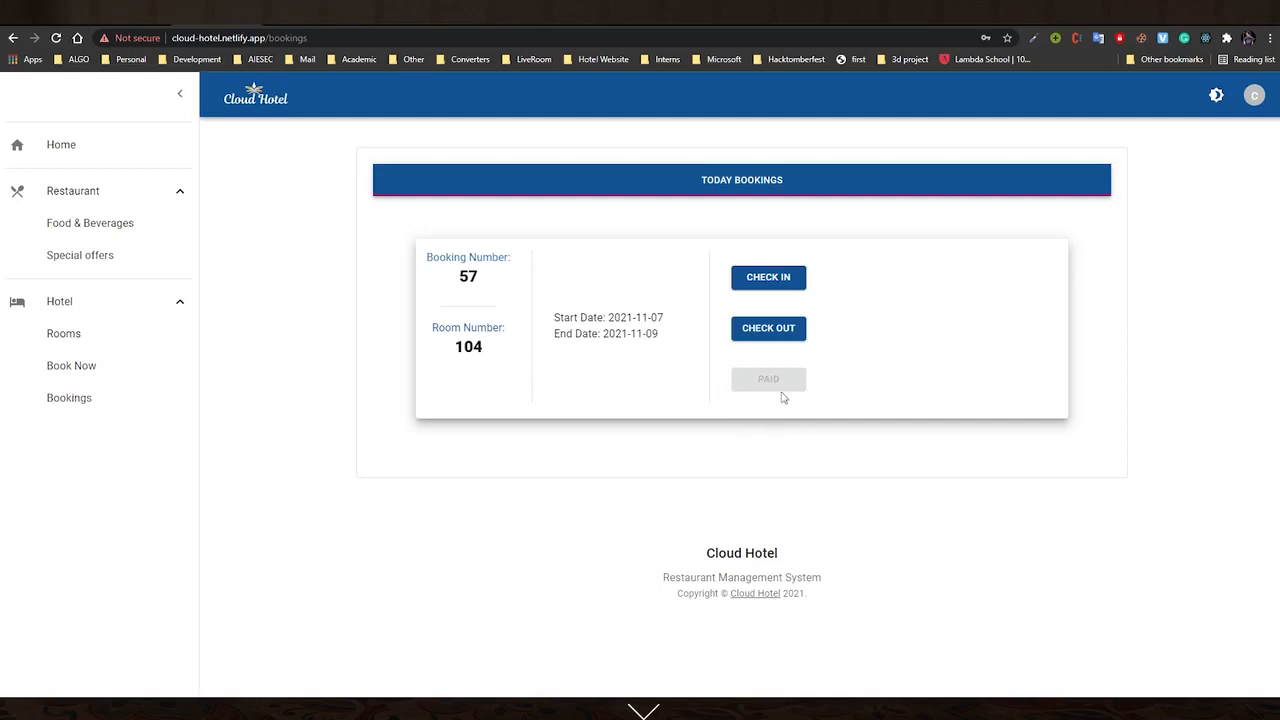
pyautogui.press('F5')
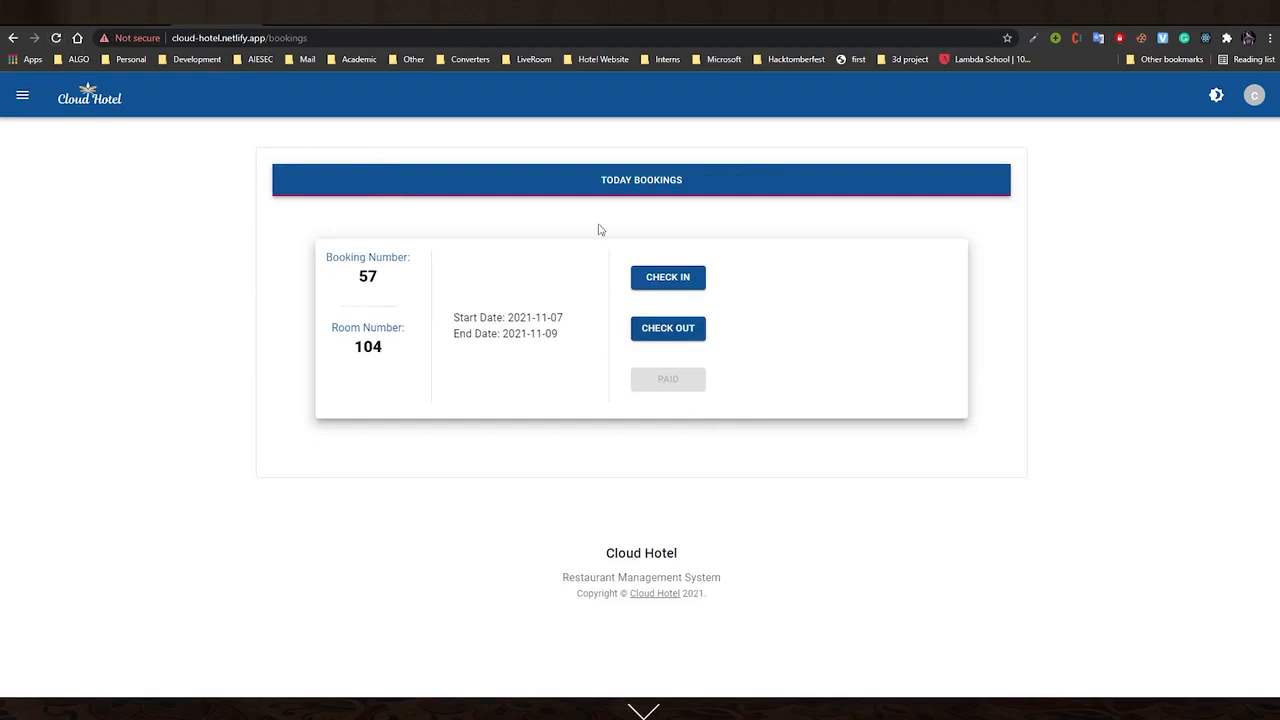
# Check the guest of booking 57 in, then check them out
pyautogui.click(670, 282)
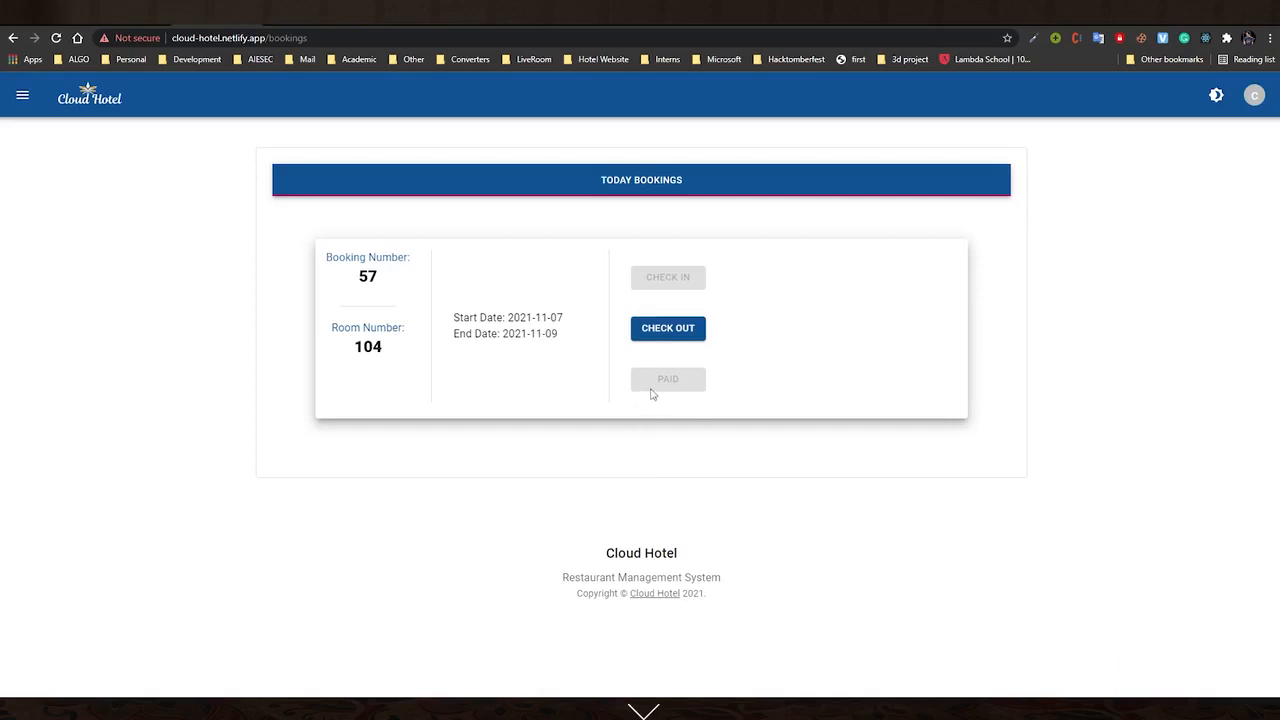
pyautogui.click(685, 337)
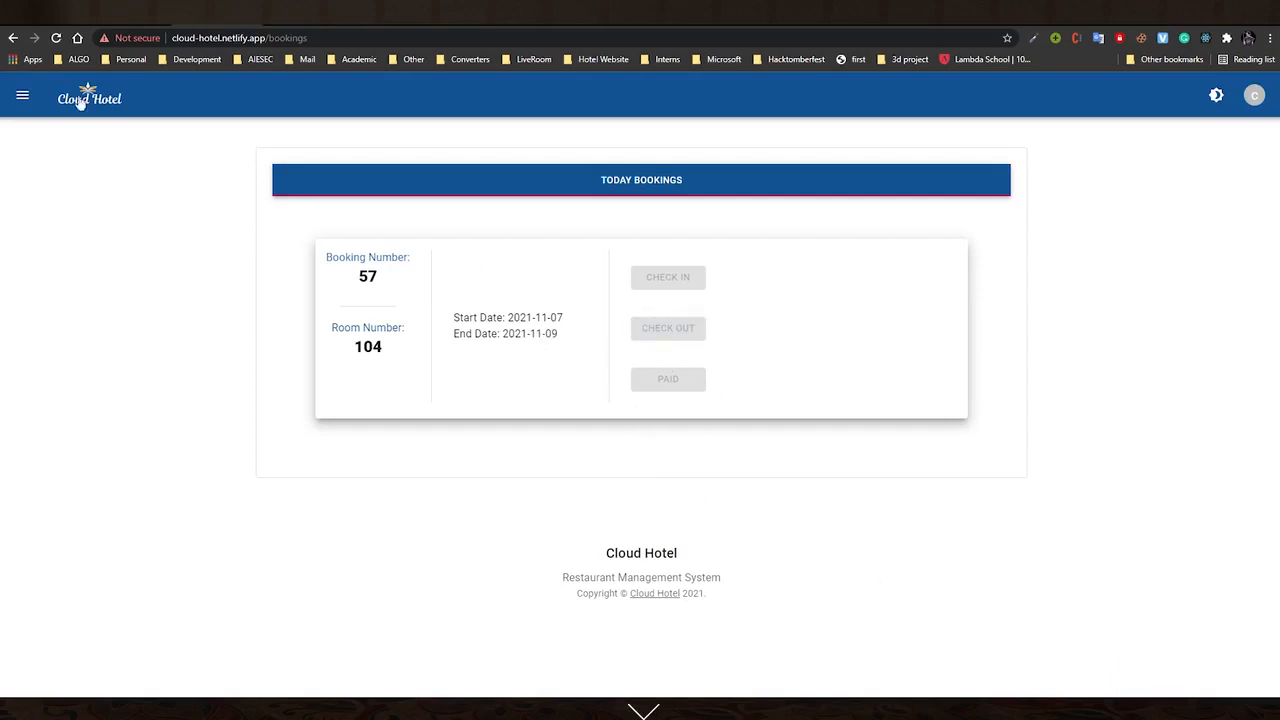
pyautogui.click(22, 96)
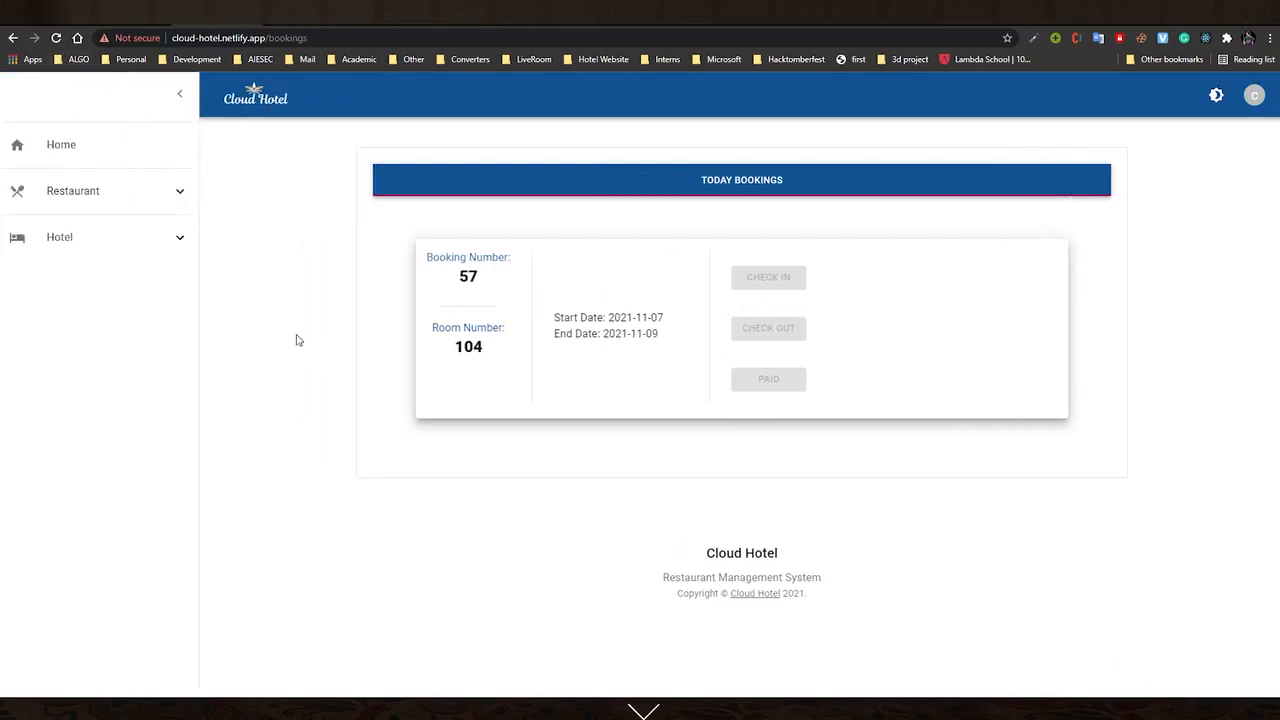
# Open the room booking page, then log out and sign in as another staff member with saved credentials
pyautogui.click(172, 250)
pyautogui.click(116, 306)
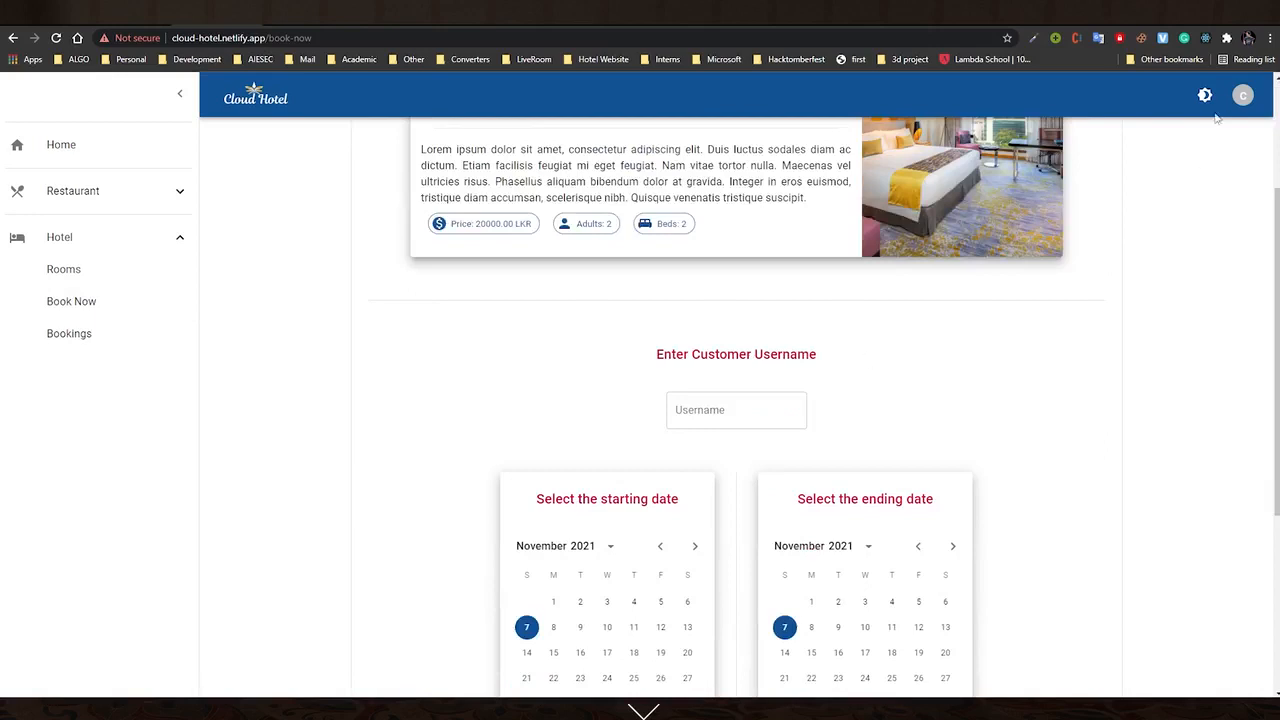
pyautogui.click(1242, 96)
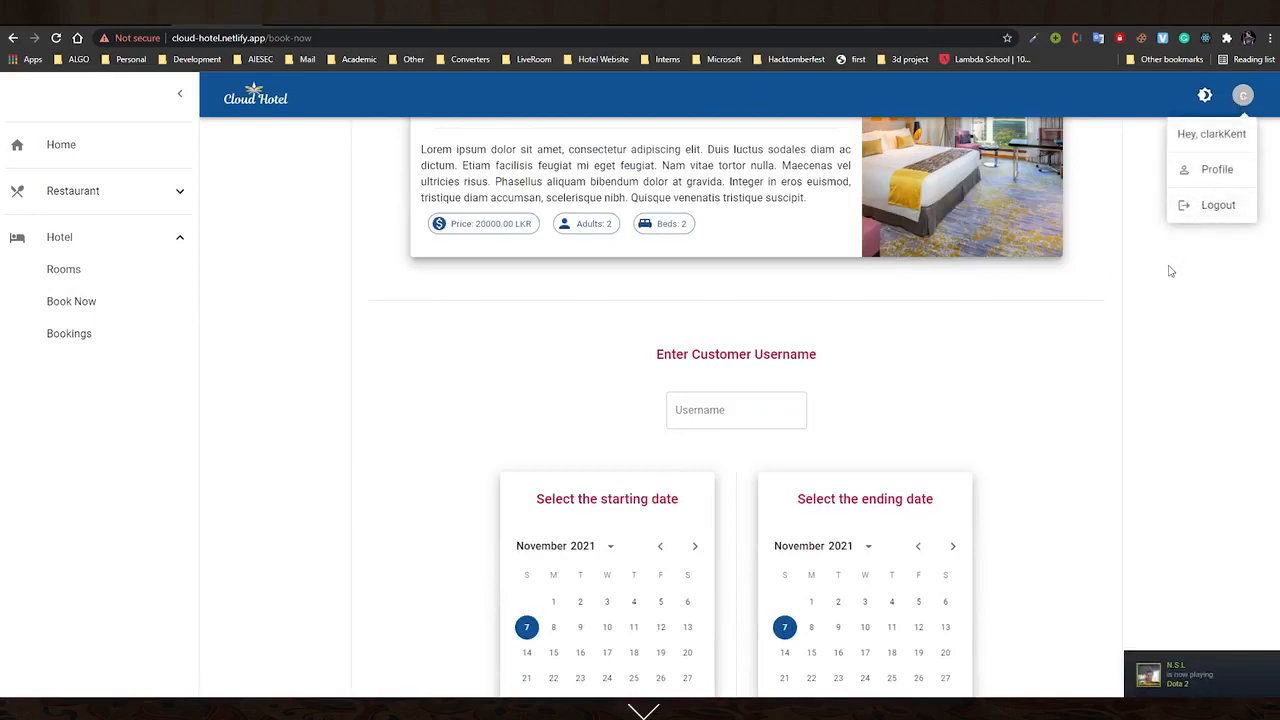
pyautogui.click(1216, 206)
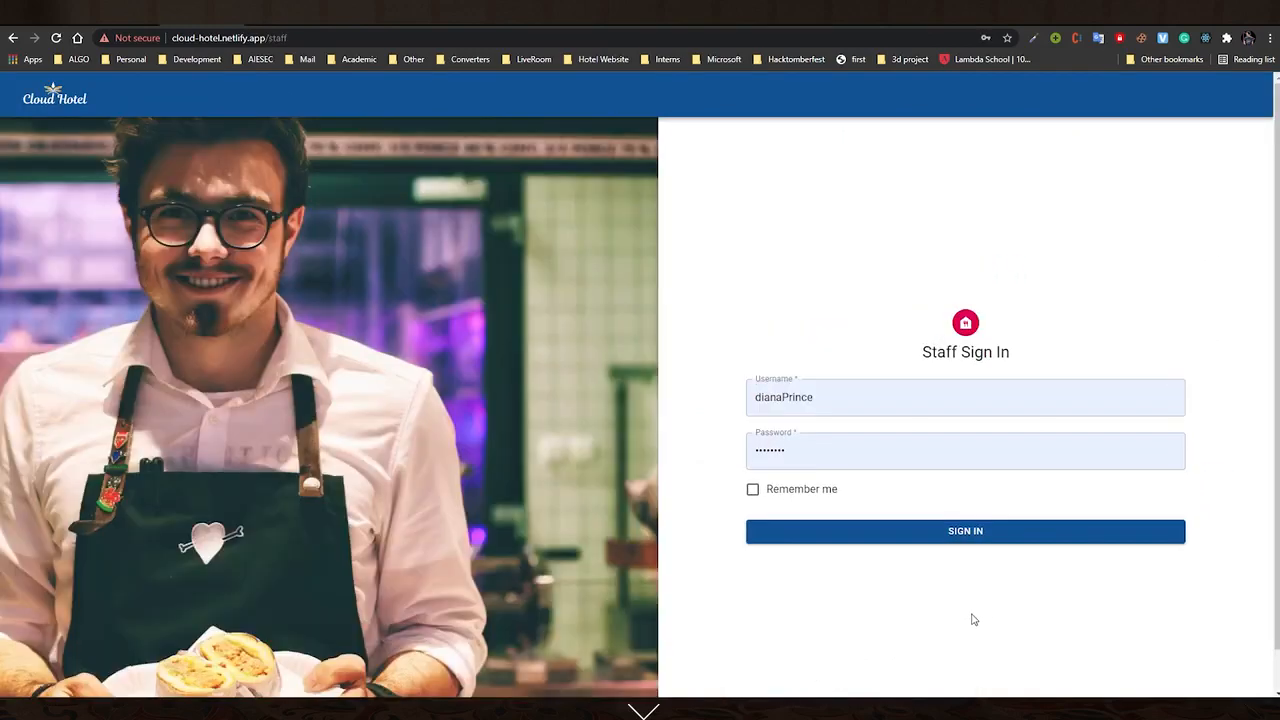
pyautogui.click(987, 537)
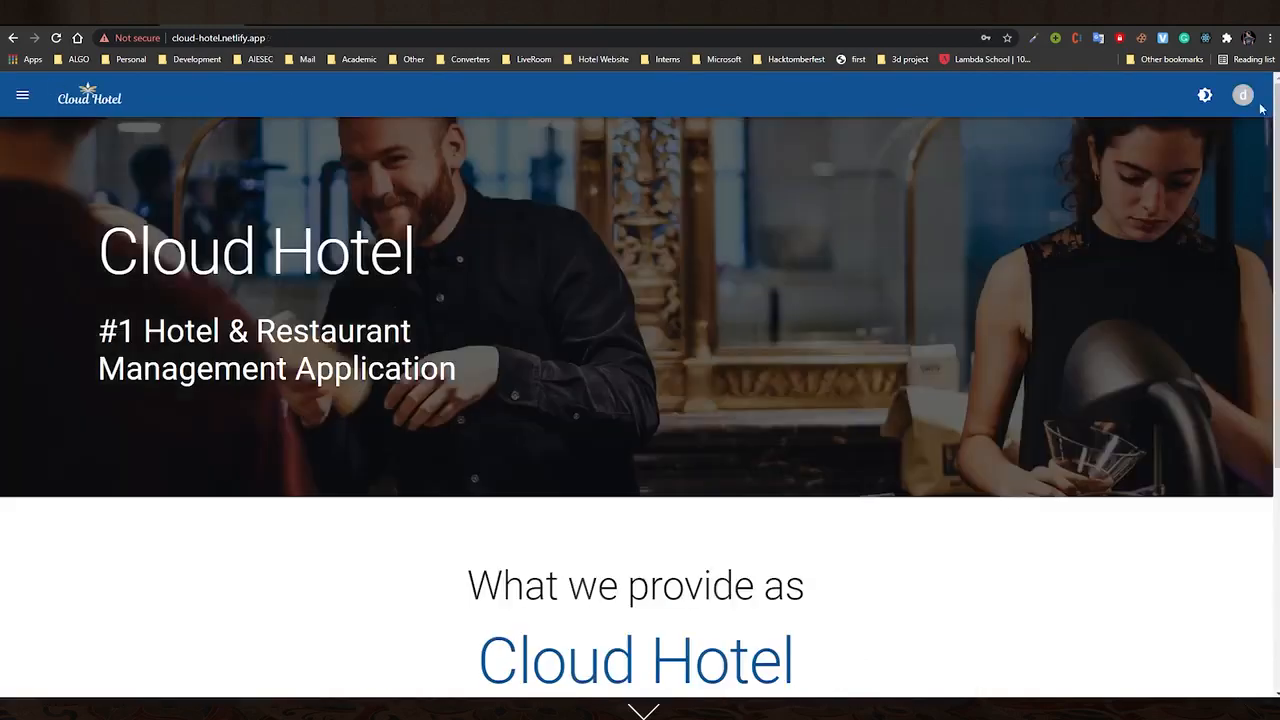
# Open the staff profile and highlight the Waiter role
pyautogui.click(1243, 96)
pyautogui.click(1212, 168)
pyautogui.scroll(-4, 1155, 227)
pyautogui.doubleClick(674, 458)
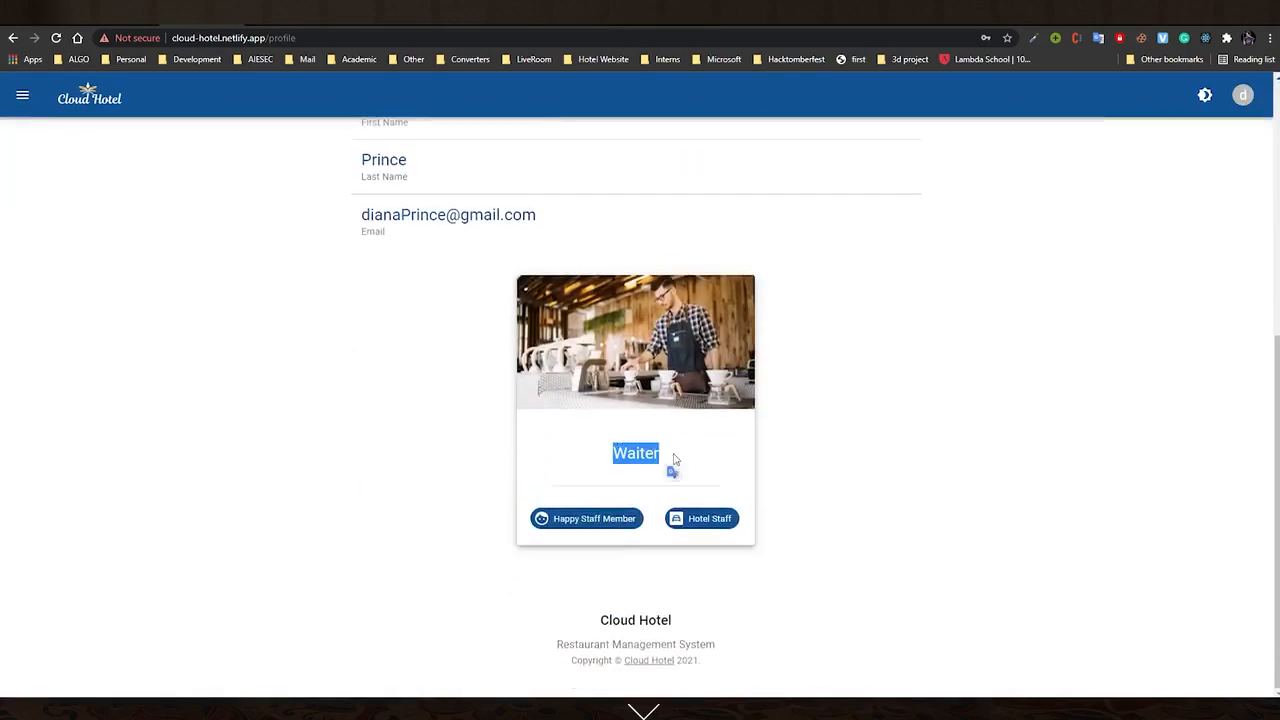
pyautogui.scroll(3, 674, 458)
# Browse the Rooms, Food & Beverages and Special offers pages, ending on today's restaurant reservations
pyautogui.click(22, 96)
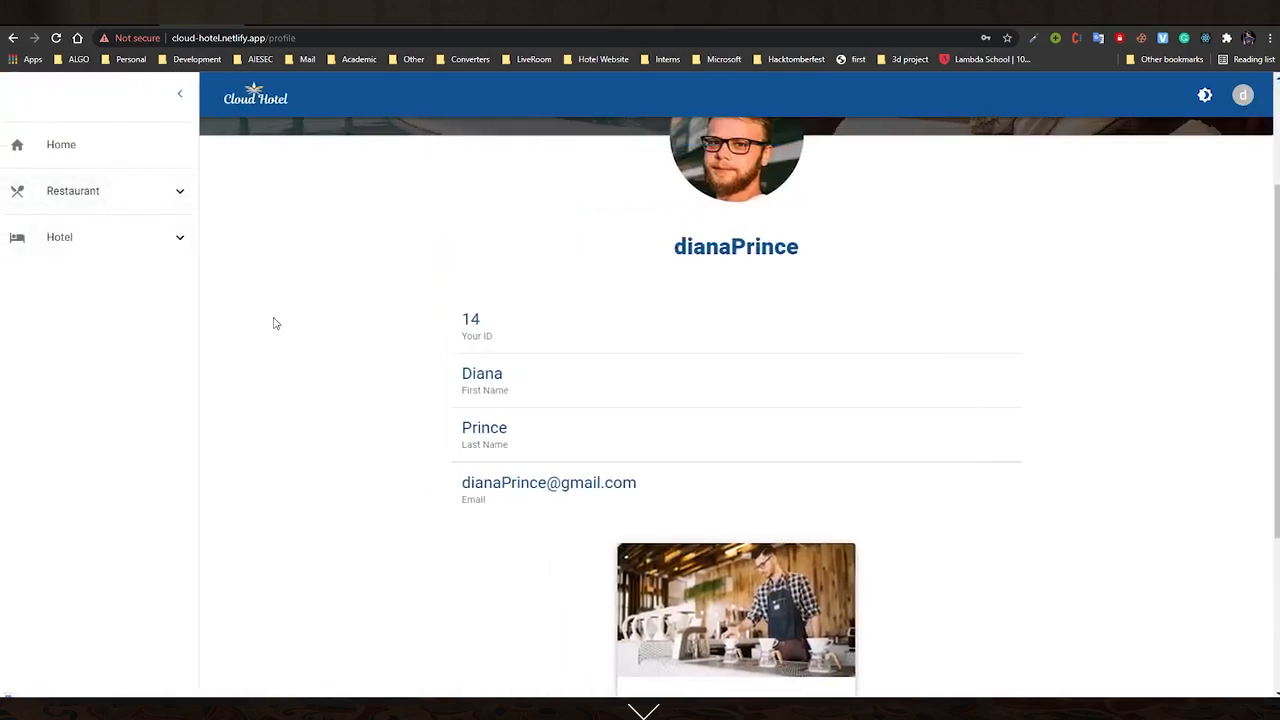
pyautogui.click(100, 192)
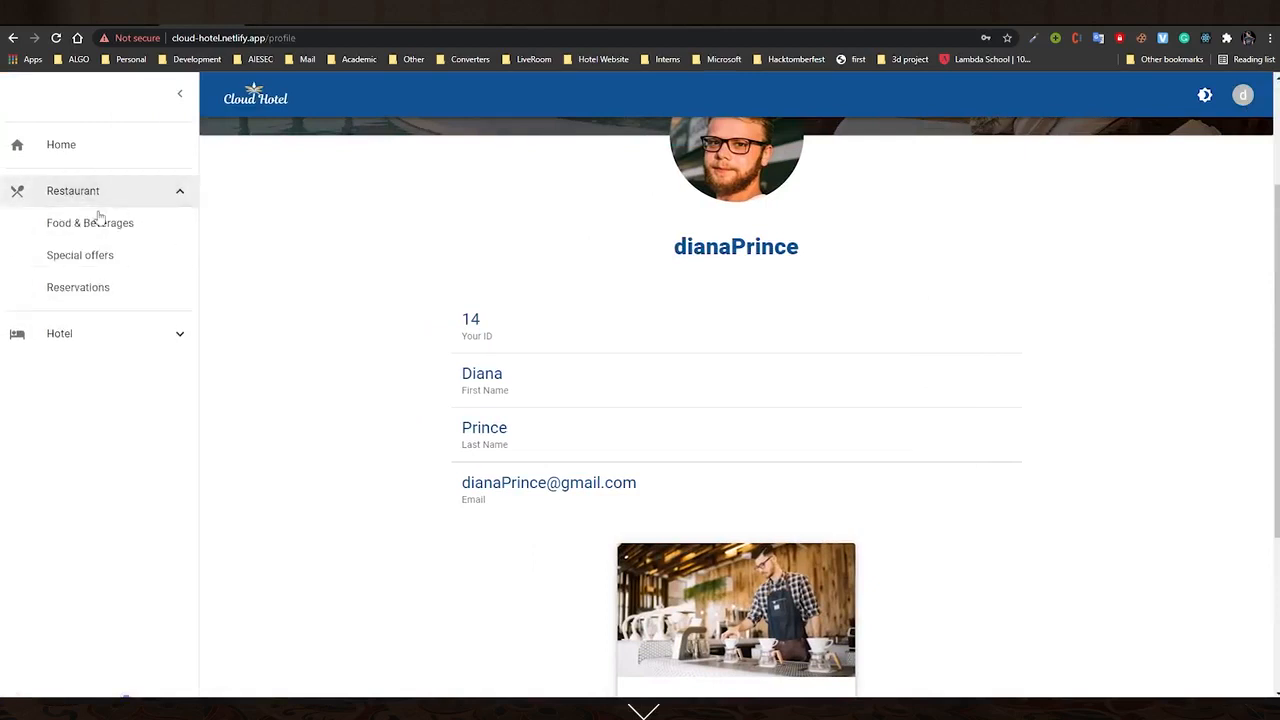
pyautogui.click(118, 338)
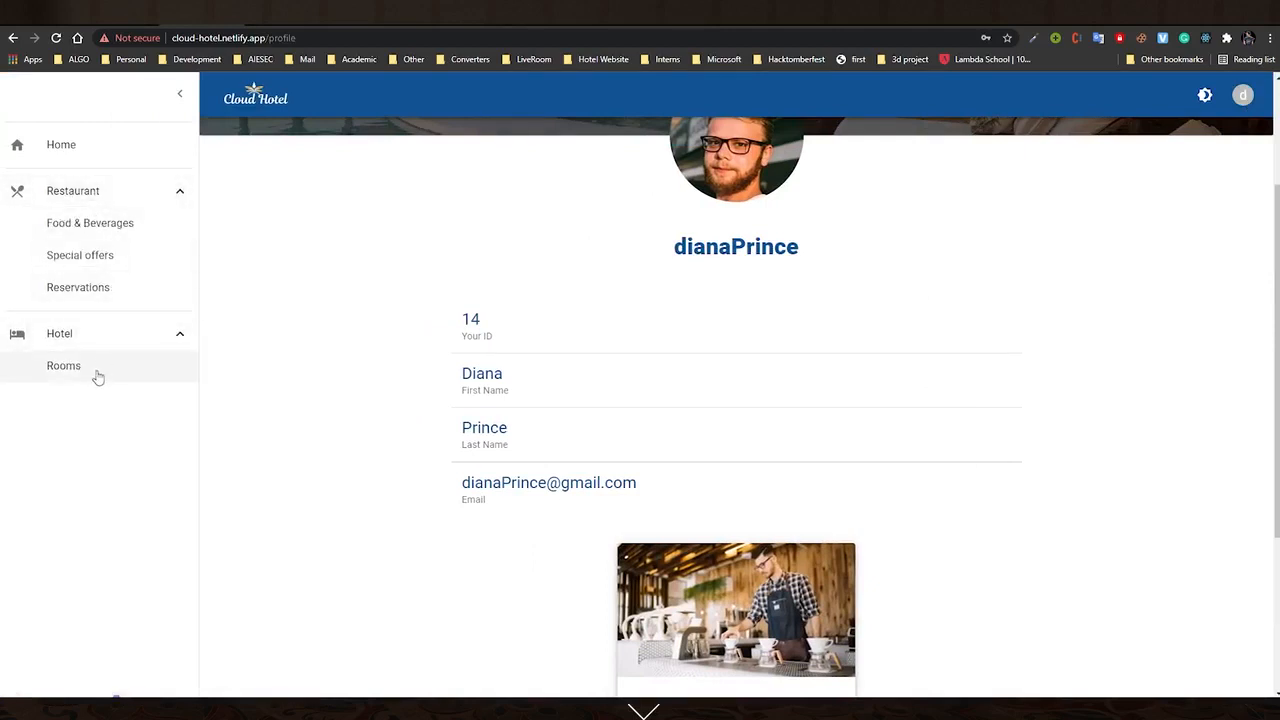
pyautogui.click(96, 370)
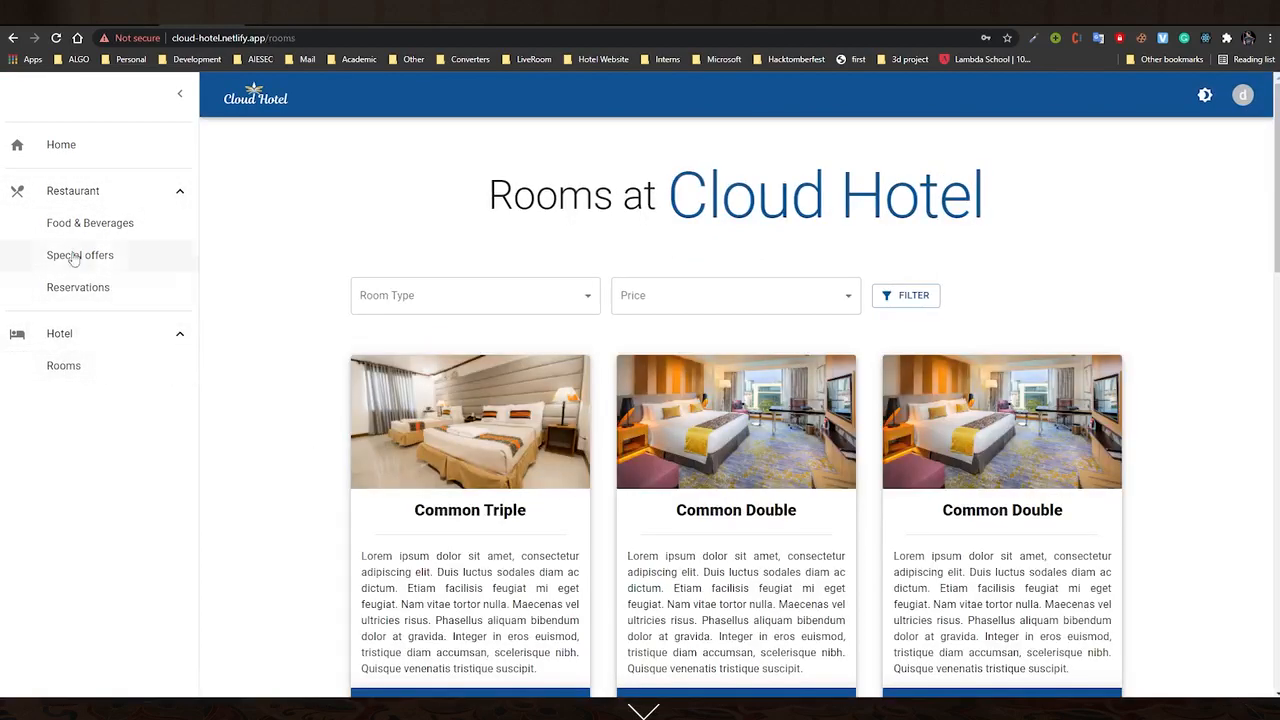
pyautogui.click(89, 226)
pyautogui.click(94, 256)
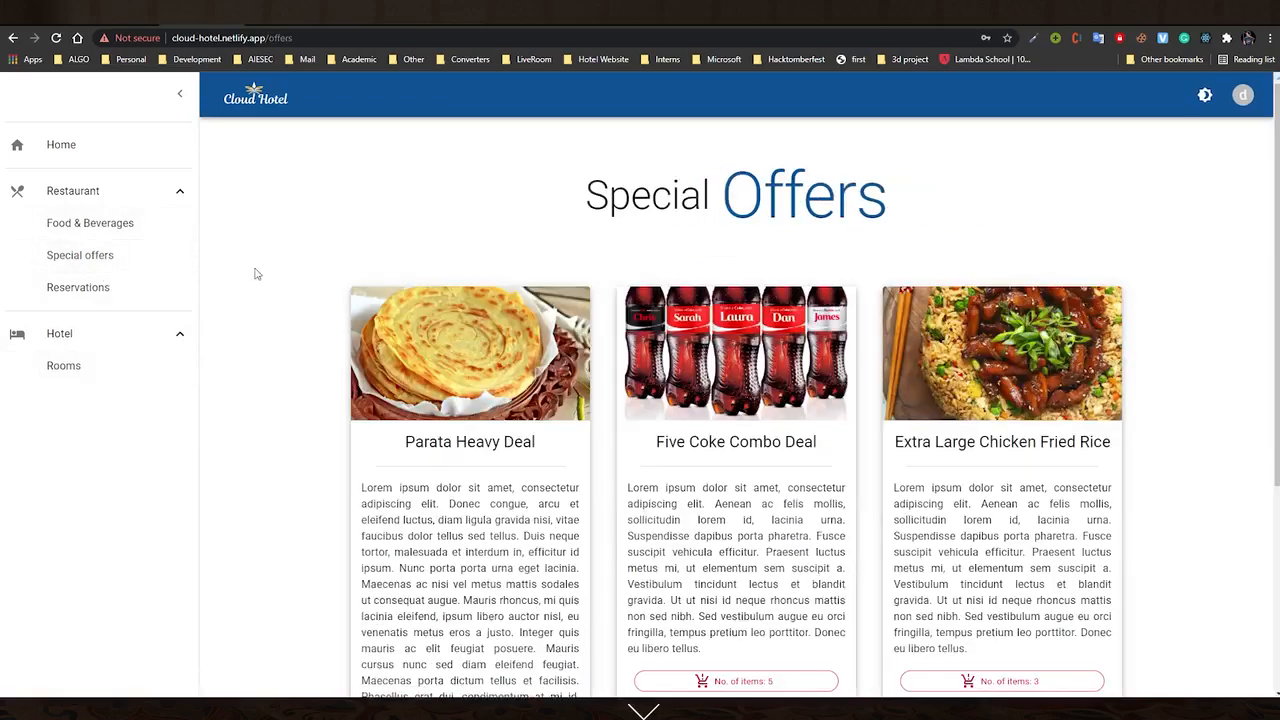
pyautogui.click(89, 297)
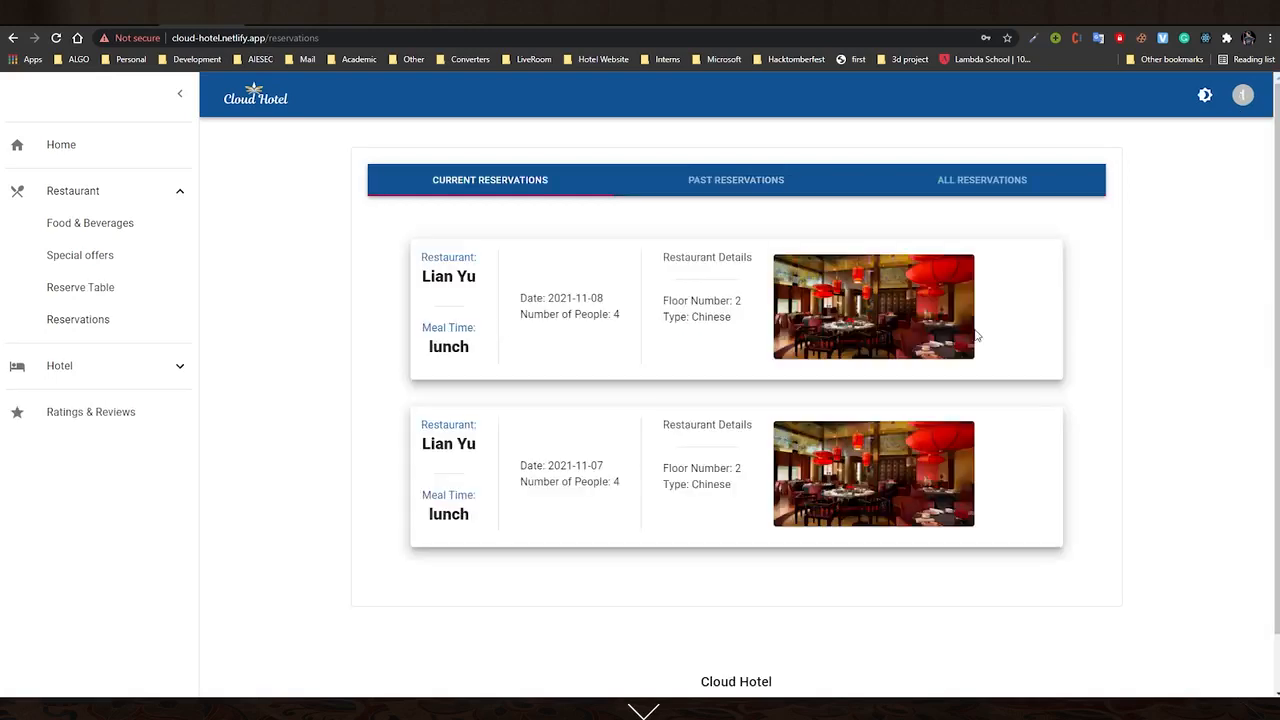
pyautogui.moveTo(574, 465)
pyautogui.mouseDown()
pyautogui.moveTo(603, 466)
pyautogui.moveTo(575, 466)
pyautogui.mouseUp()
pyautogui.click(608, 471)
pyautogui.click(631, 496)
pyautogui.moveTo(613, 300)
pyautogui.mouseDown()
pyautogui.moveTo(575, 299)
pyautogui.moveTo(597, 301)
pyautogui.mouseUp()
pyautogui.moveTo(632, 470); pyautogui.dragTo(597, 466)
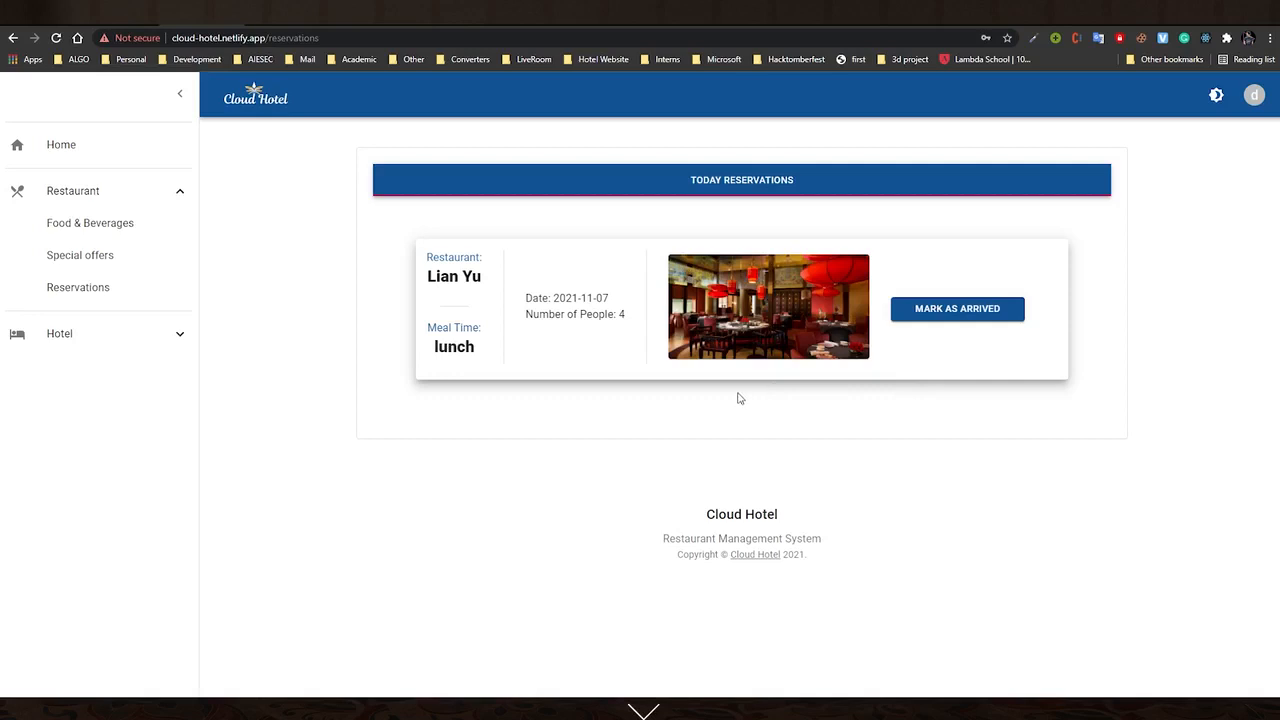
pyautogui.click(952, 316)
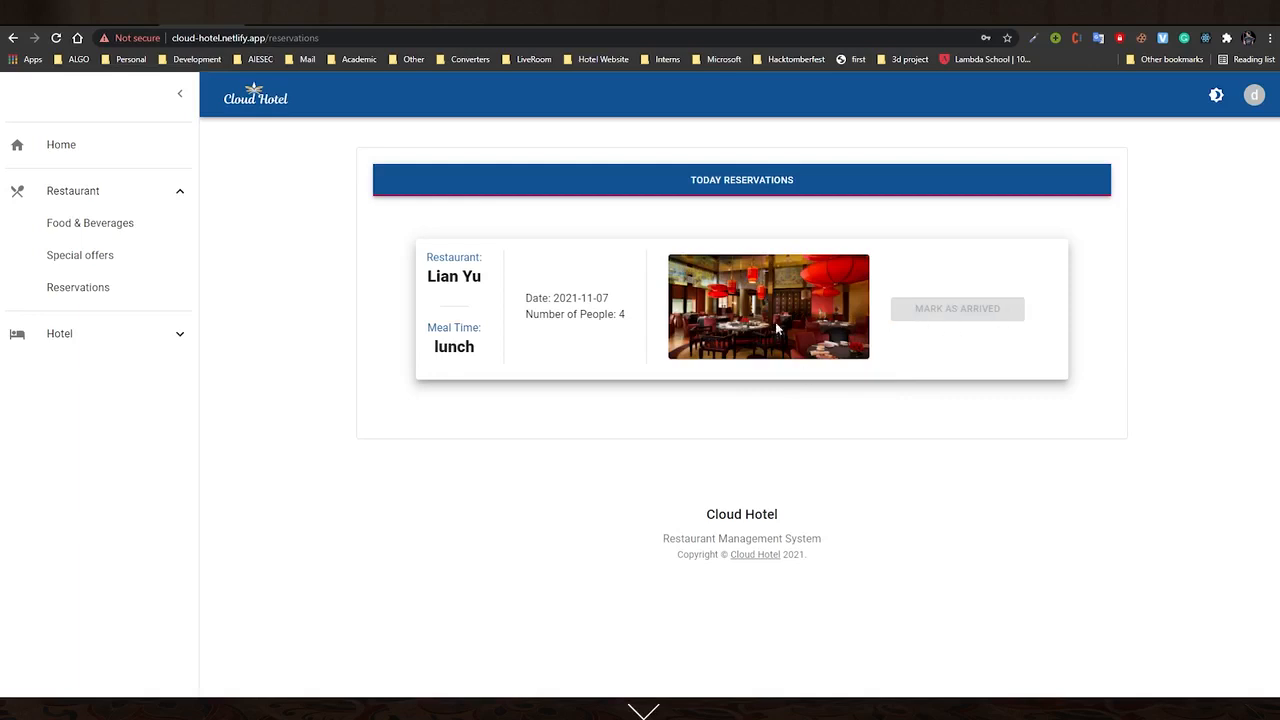
pyautogui.click(56, 38)
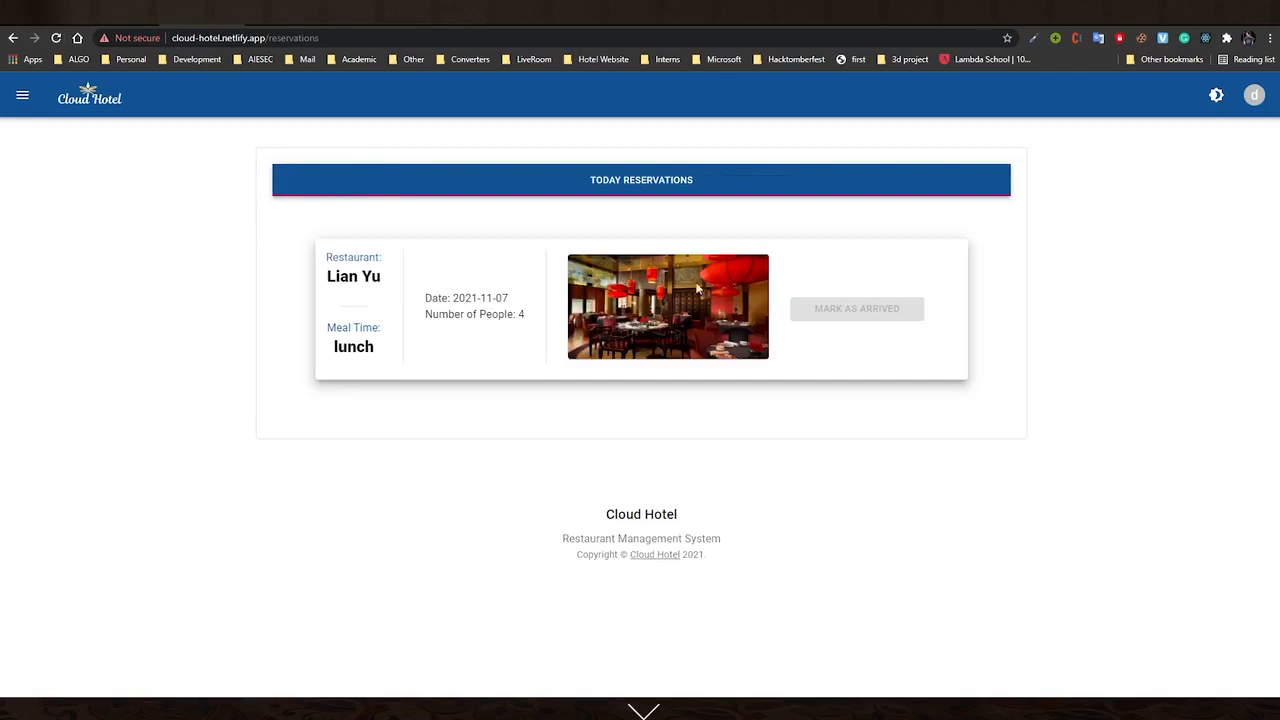
pyautogui.click(22, 100)
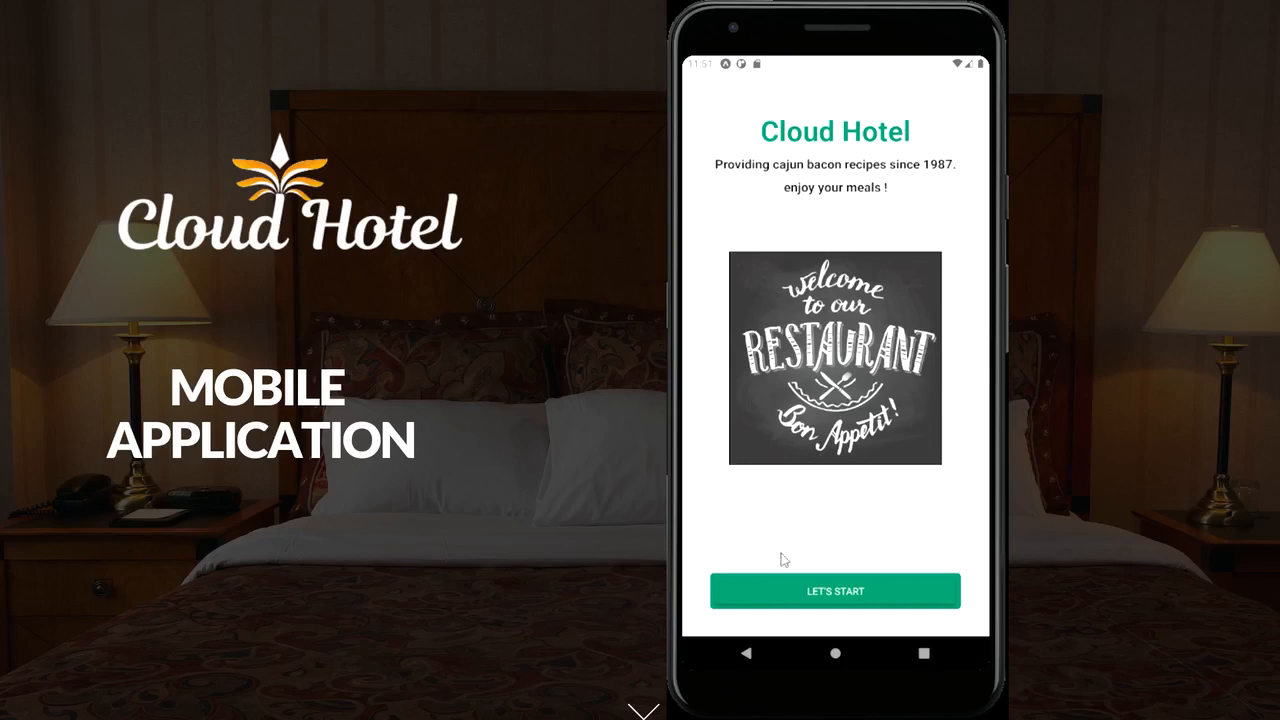
# Start the mobile food menu and add Naan to the cart
pyautogui.click(797, 592)
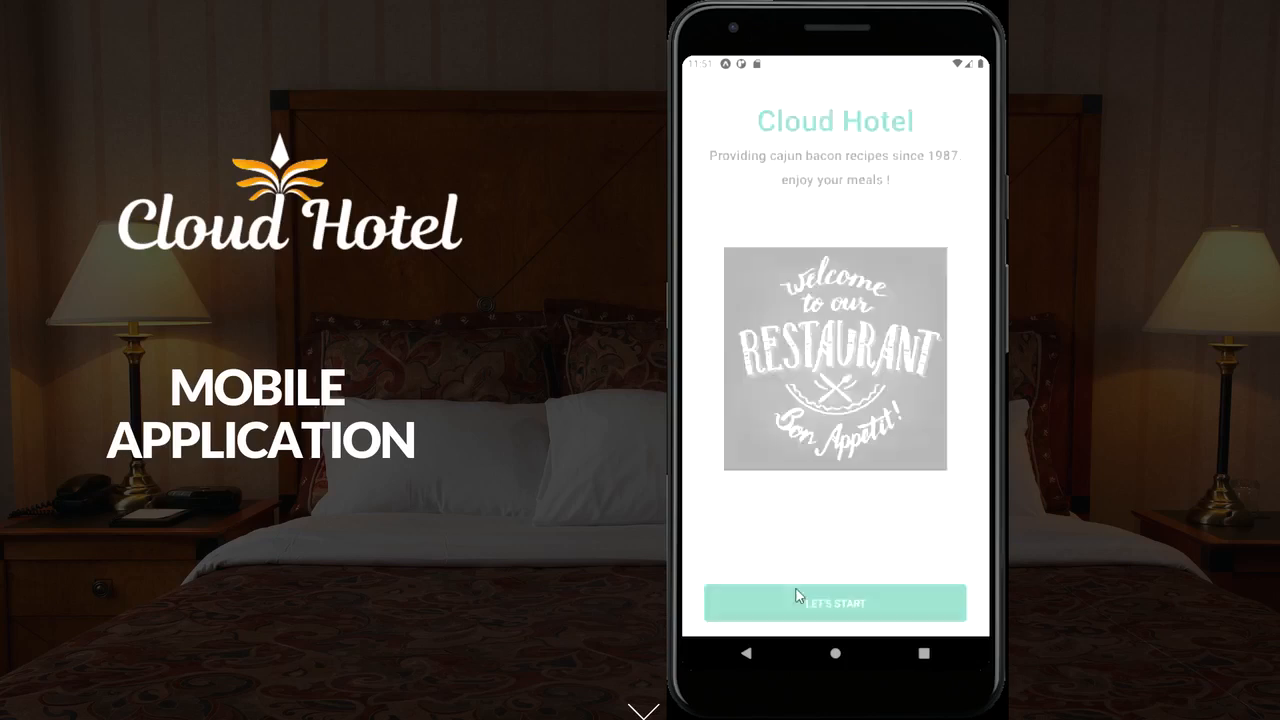
pyautogui.moveTo(783, 428); pyautogui.dragTo(770, 250)
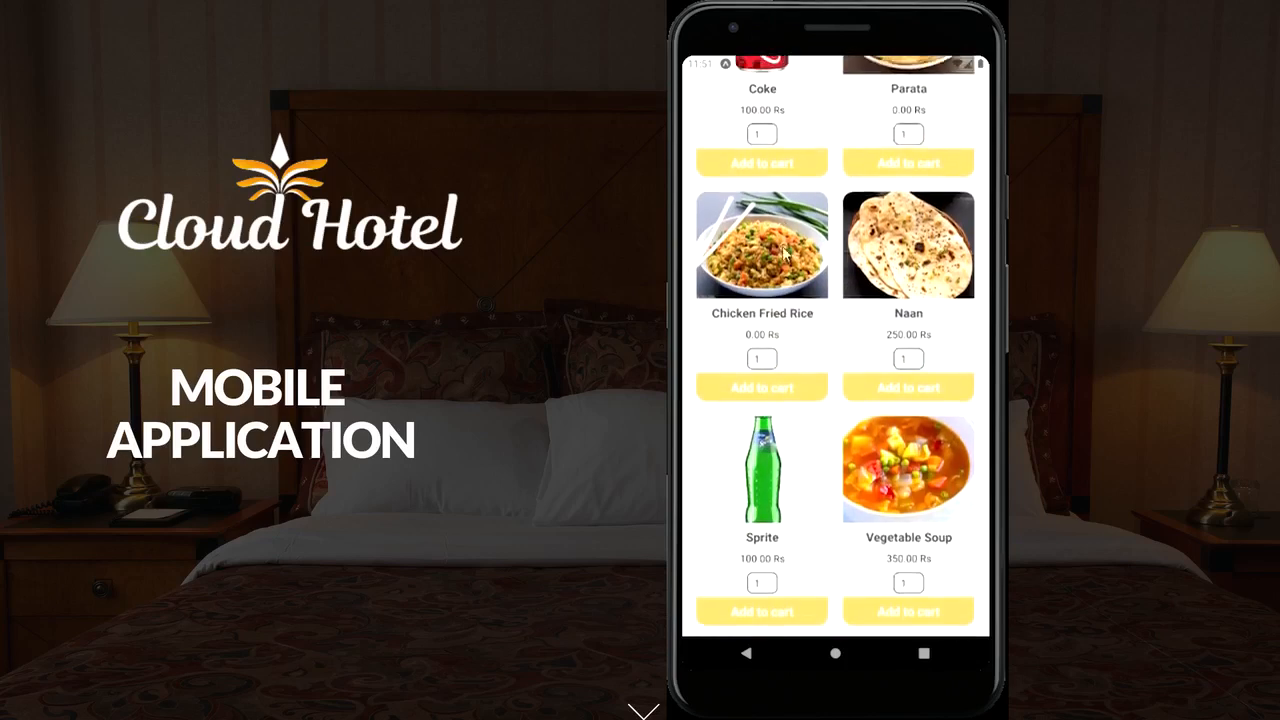
pyautogui.click(916, 379)
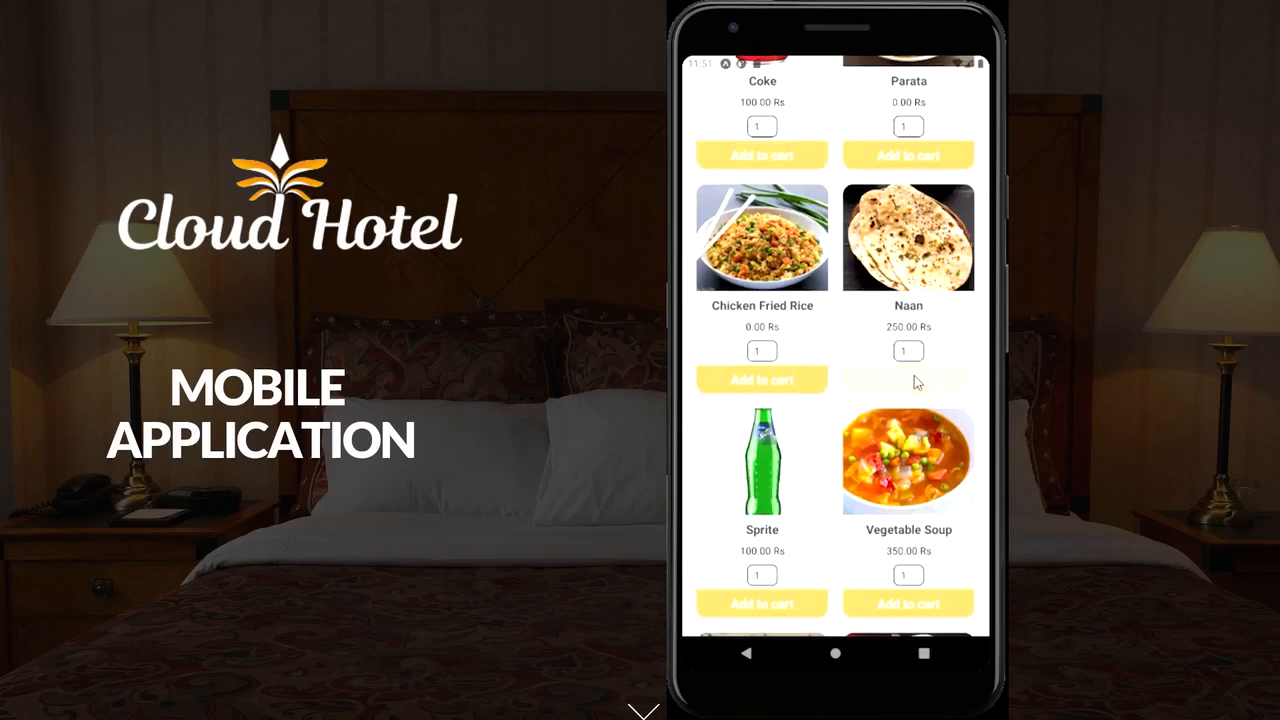
# Add Sprite with quantity 4 and review the cart
pyautogui.click(763, 575)
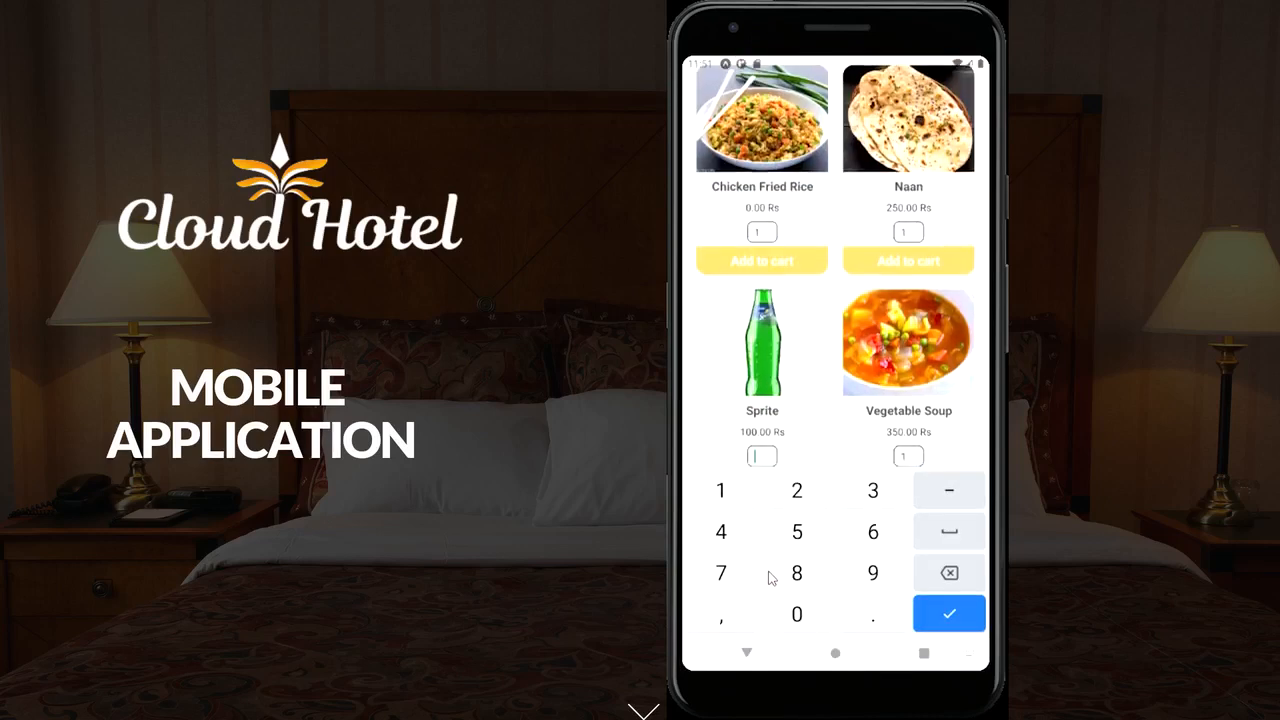
pyautogui.click(958, 612)
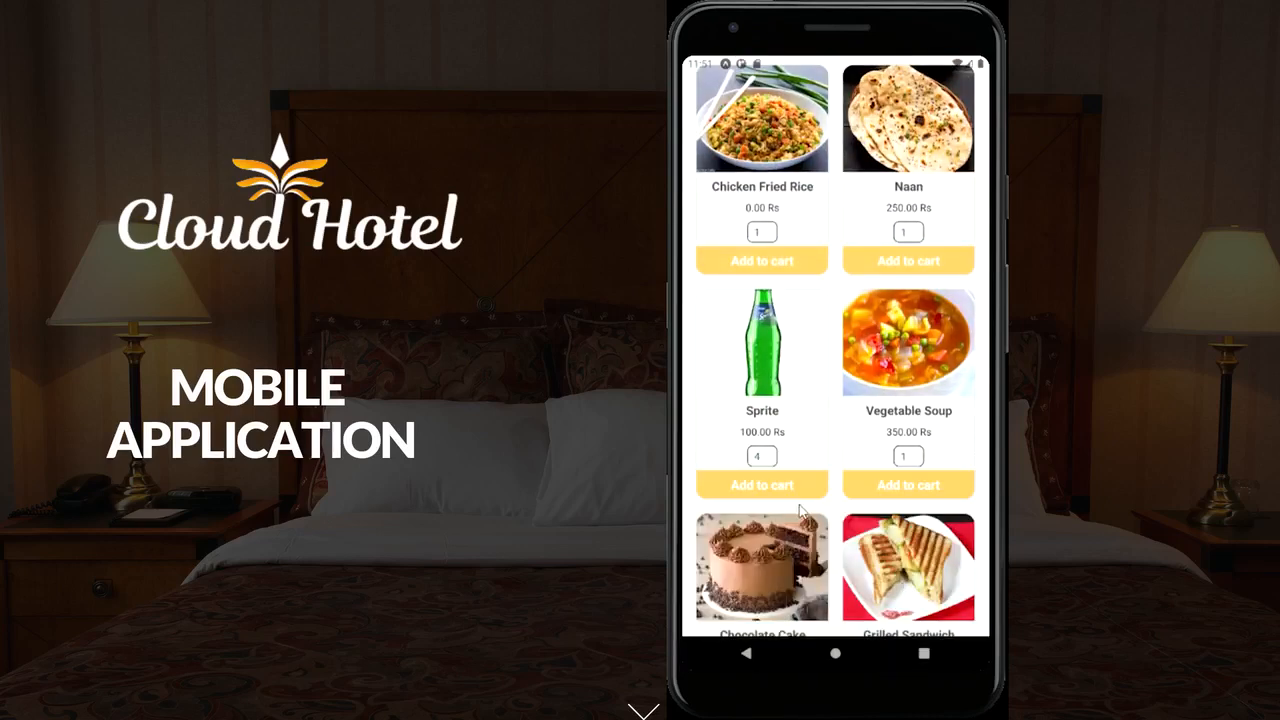
pyautogui.scroll(-2, 783, 489)
pyautogui.scroll(5, 807, 560)
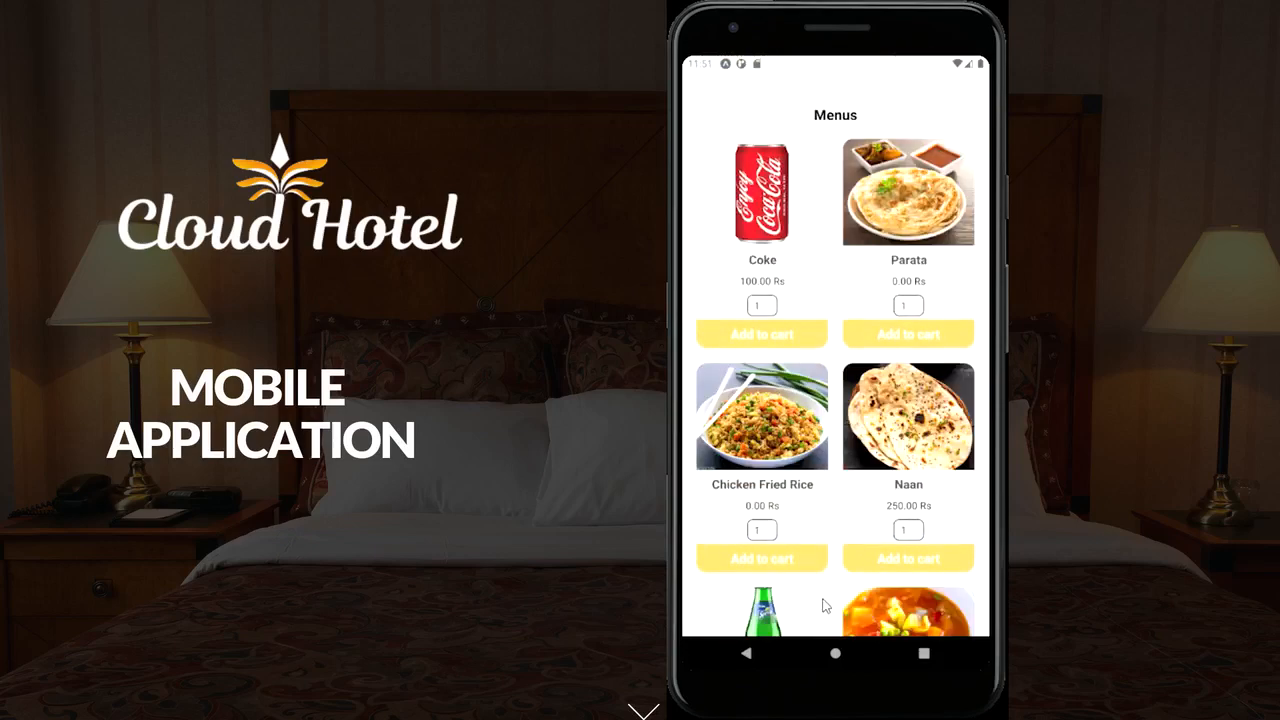
pyautogui.scroll(-5, 823, 601)
pyautogui.click(815, 617)
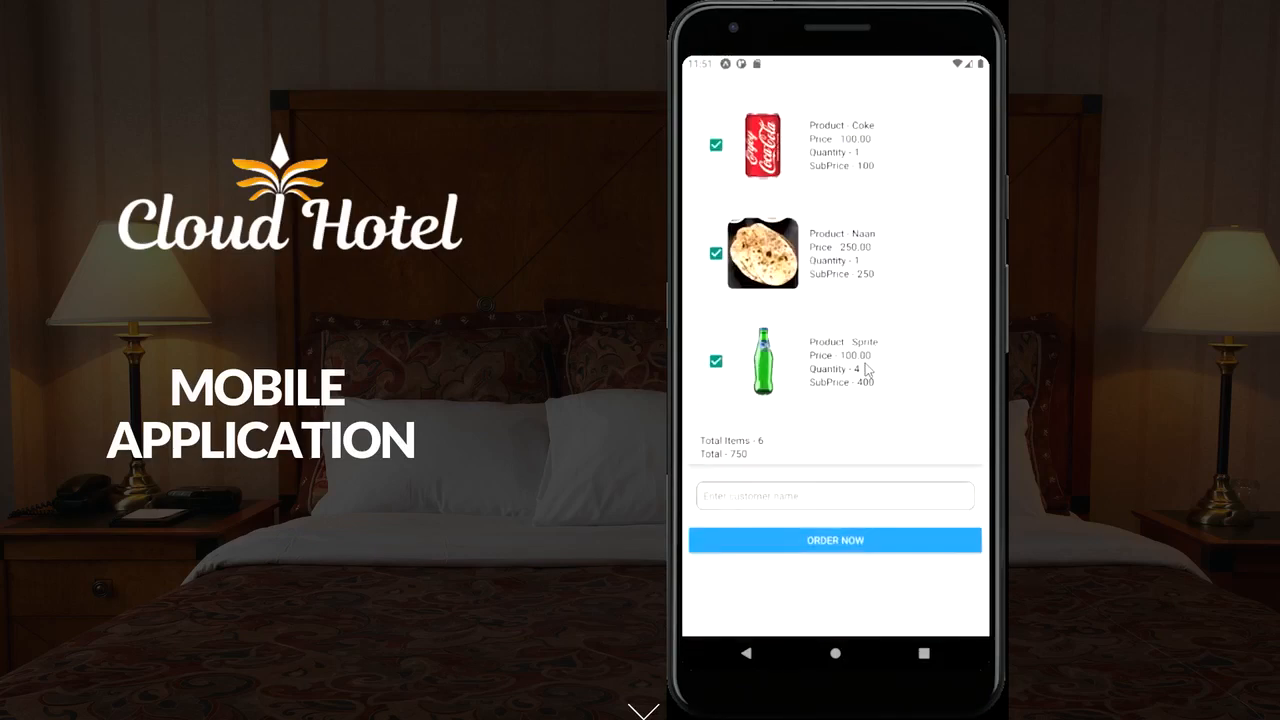
# Keep Sprite, uncheck Naan, enter the customer's name and place the 500 order
pyautogui.click(716, 362)
pyautogui.click(716, 253)
pyautogui.click(760, 500)
pyautogui.write('nirun')
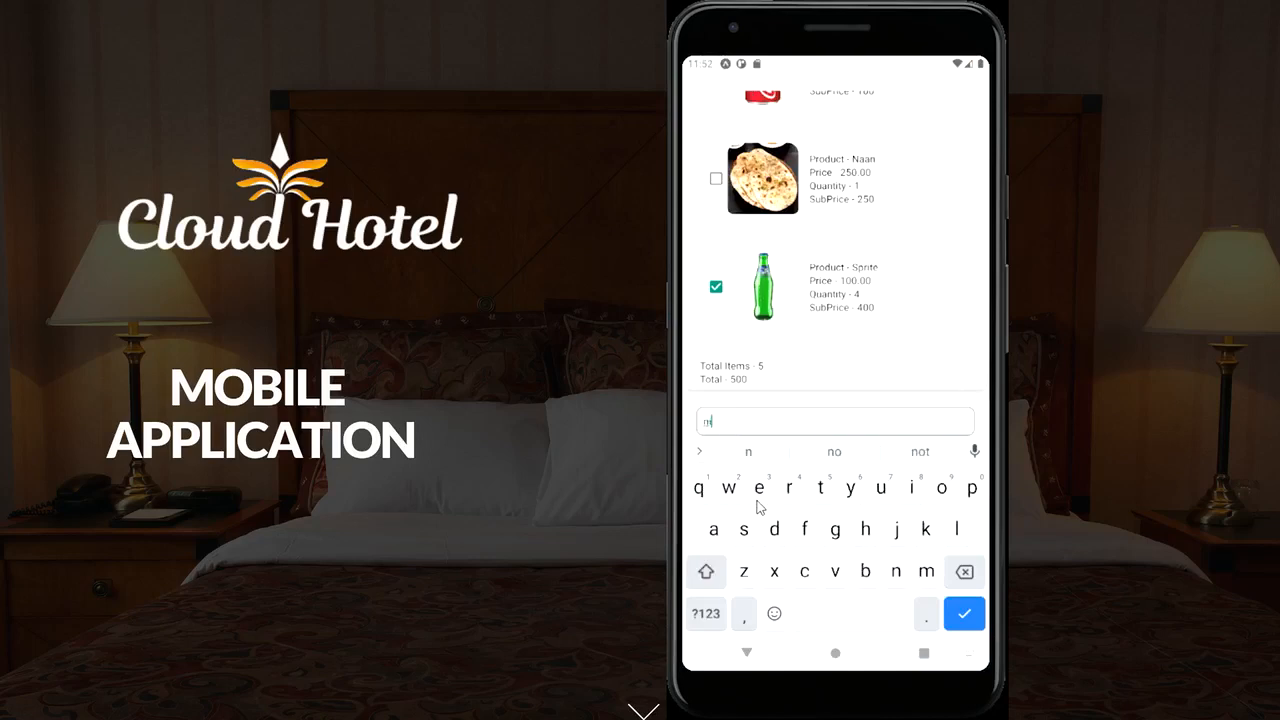
pyautogui.click(978, 619)
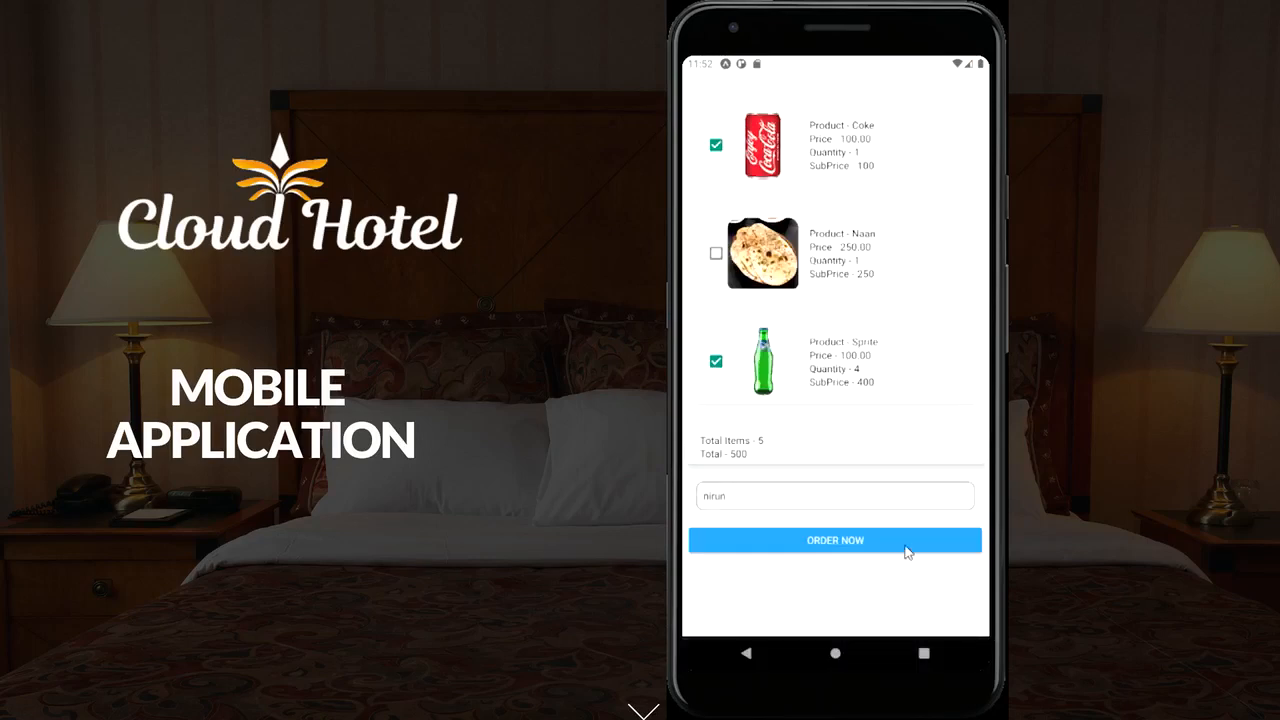
pyautogui.click(858, 545)
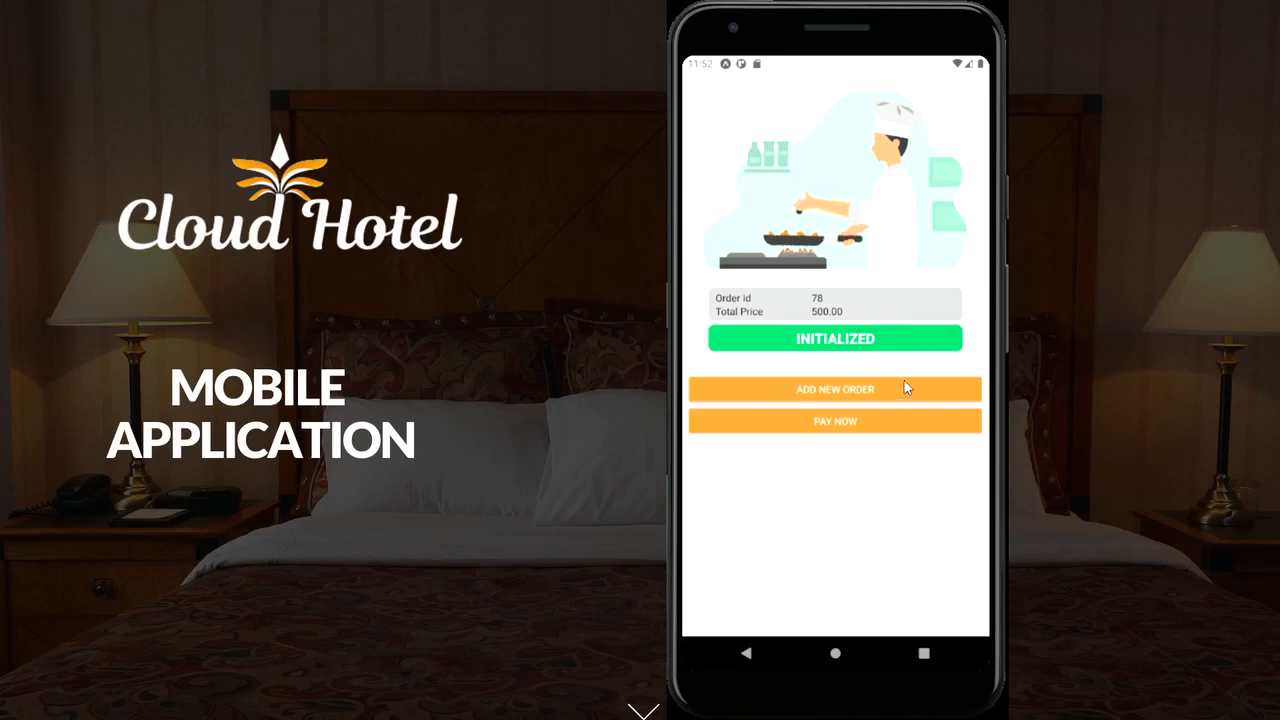
# Go to payment and enter the card number, cardholder name and expiry date
pyautogui.click(845, 423)
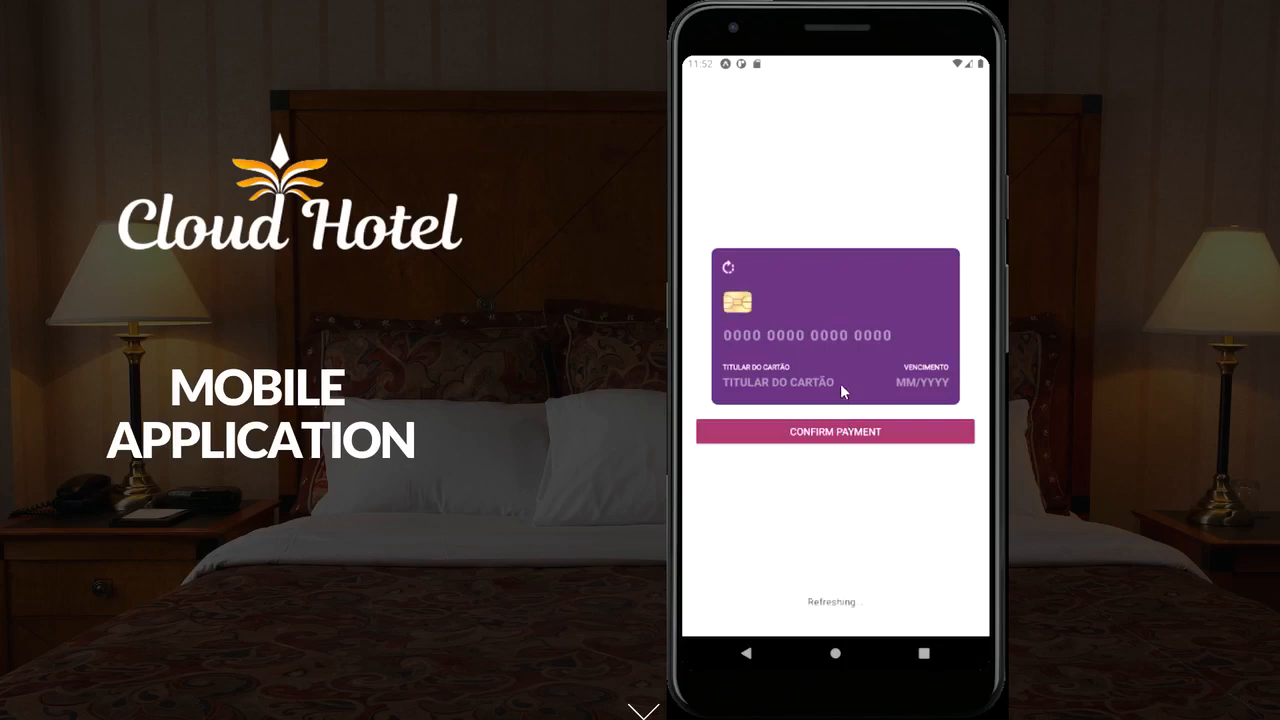
pyautogui.click(744, 339)
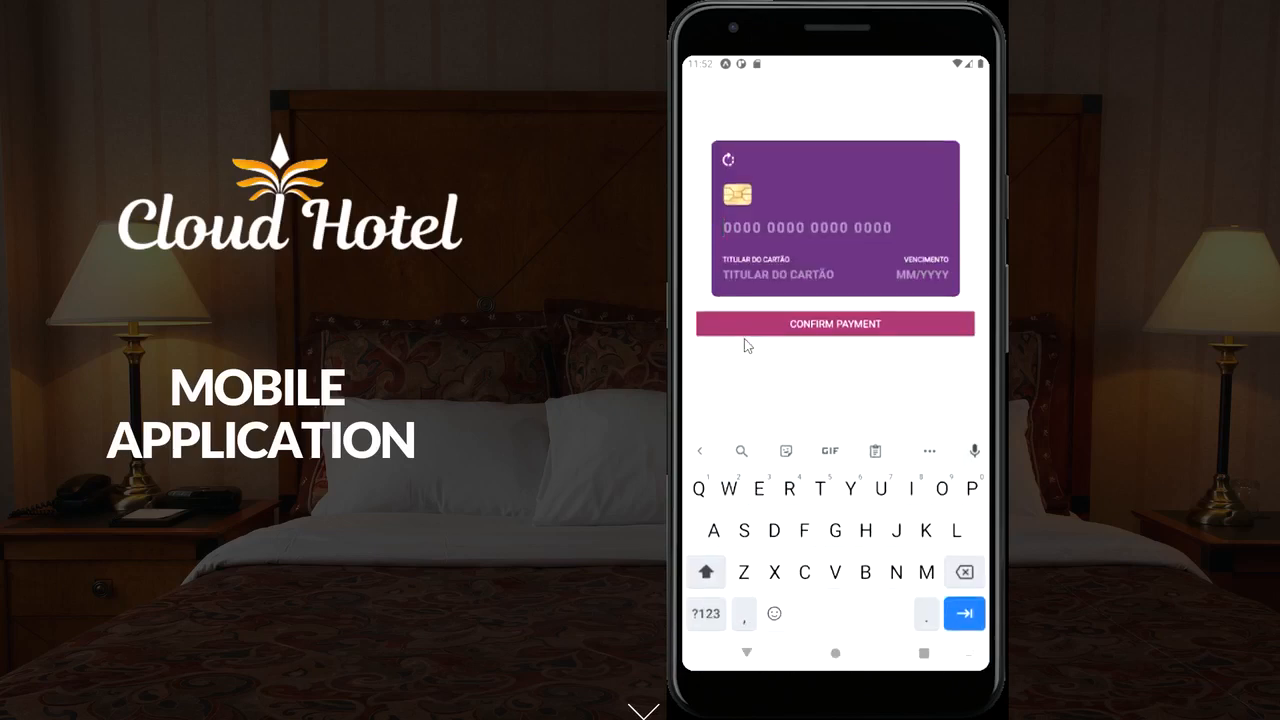
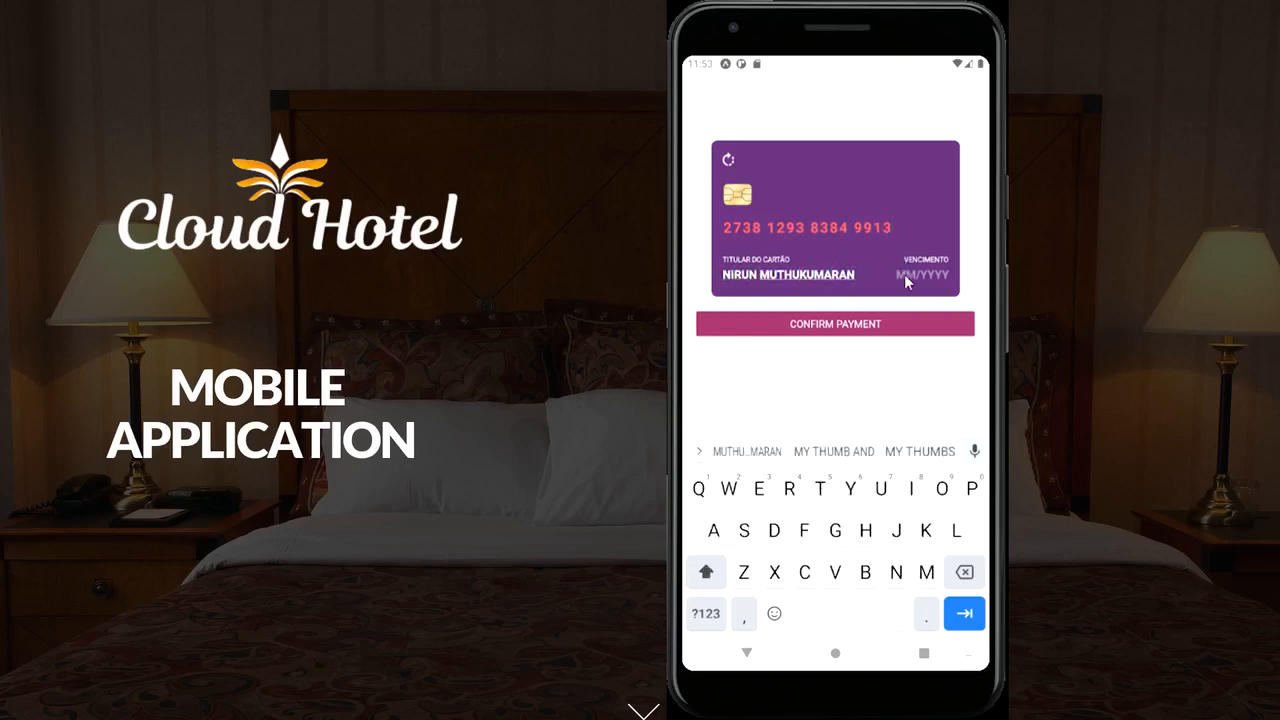
pyautogui.click(904, 276)
pyautogui.write('09/')
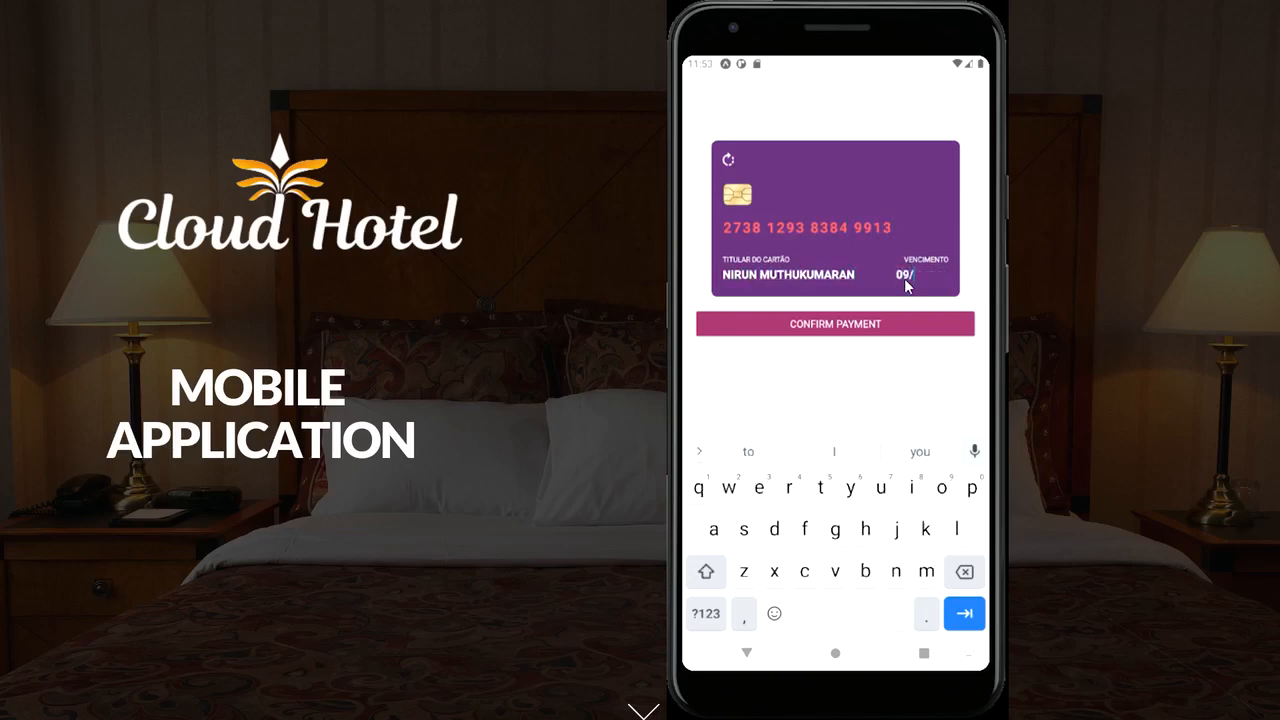
pyautogui.write('12')
# Enter the card's security code on the flipped card and confirm the payment
pyautogui.click(729, 160)
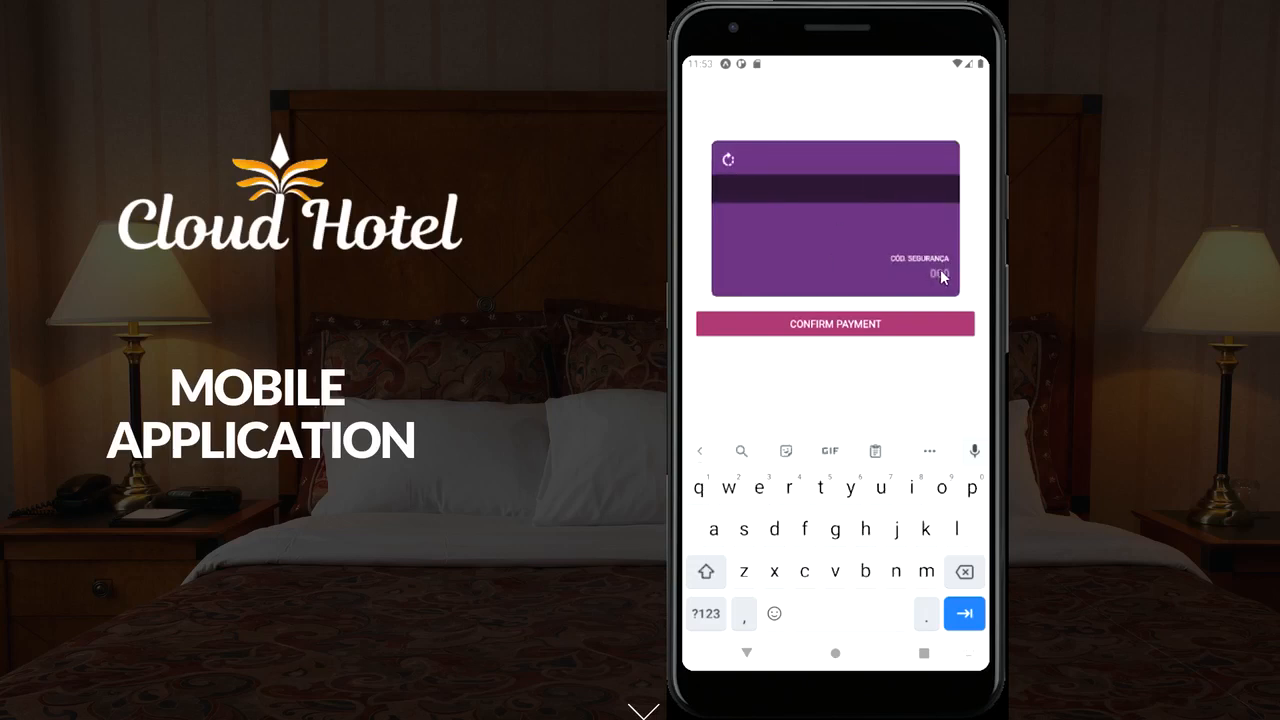
pyautogui.click(940, 274)
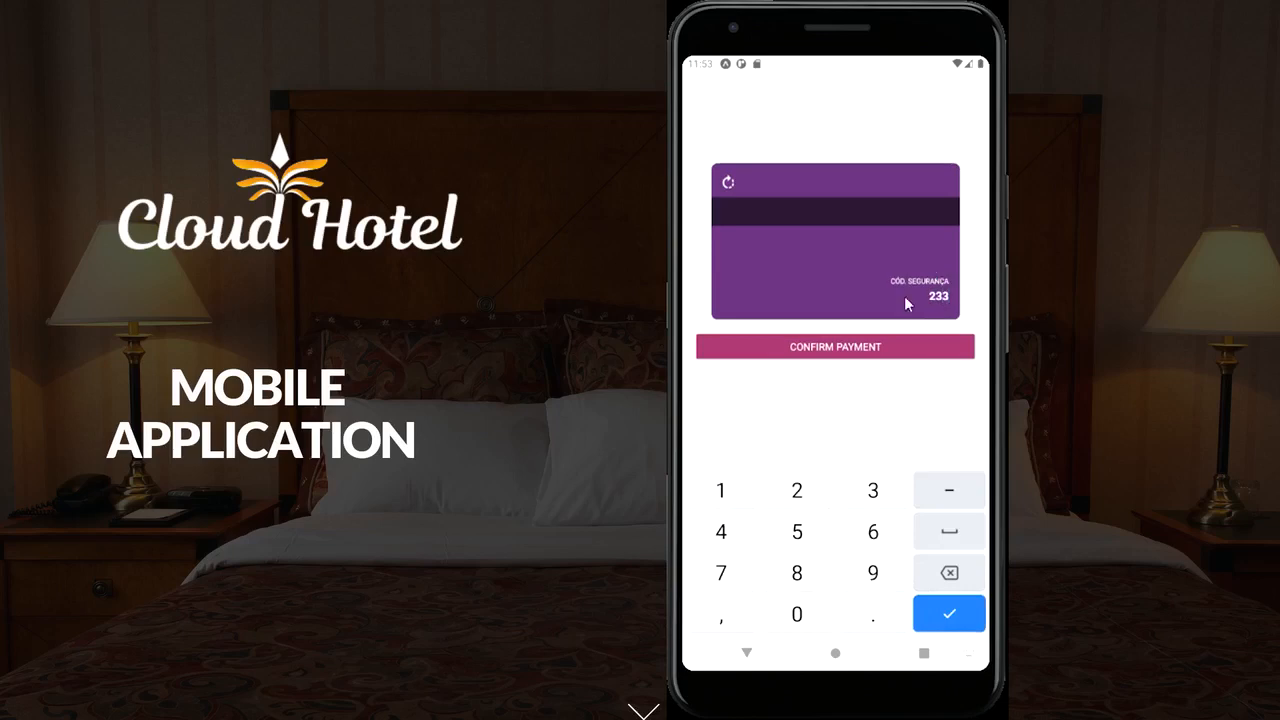
pyautogui.click(858, 348)
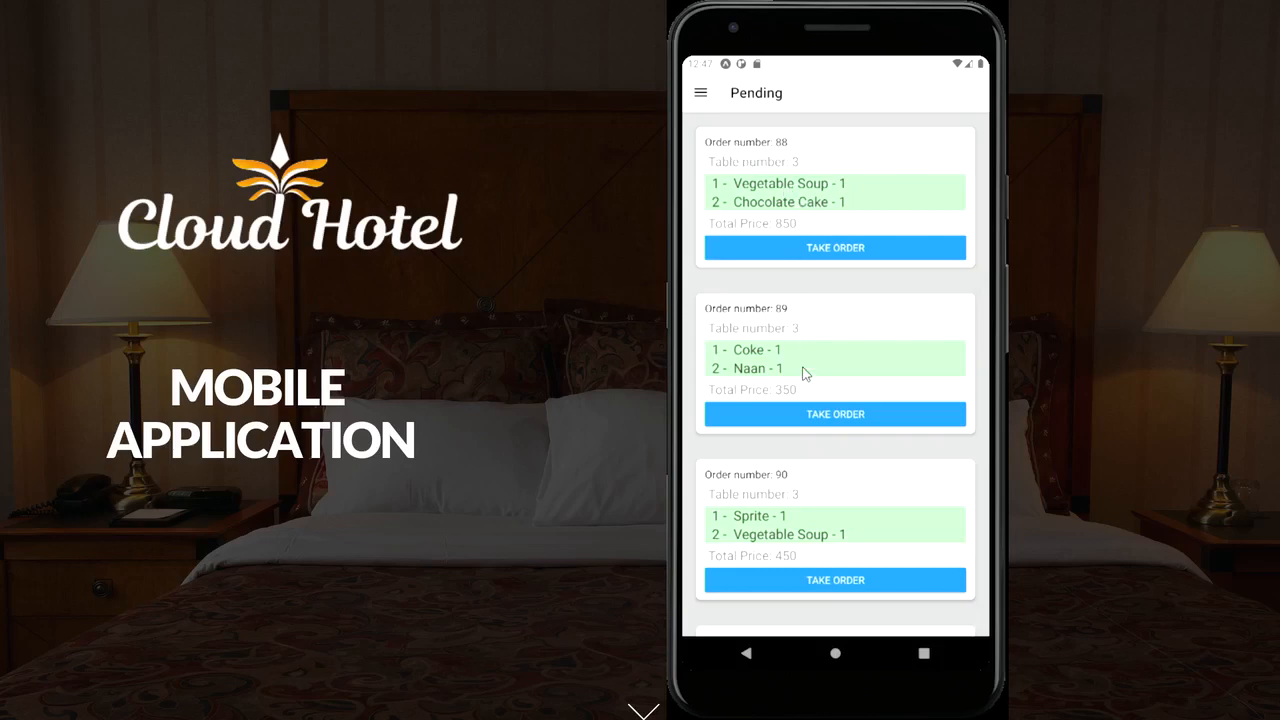
# Take pending order 88 from the Pending list
pyautogui.scroll(-3, 803, 371)
pyautogui.scroll(3, 803, 371)
pyautogui.click(838, 249)
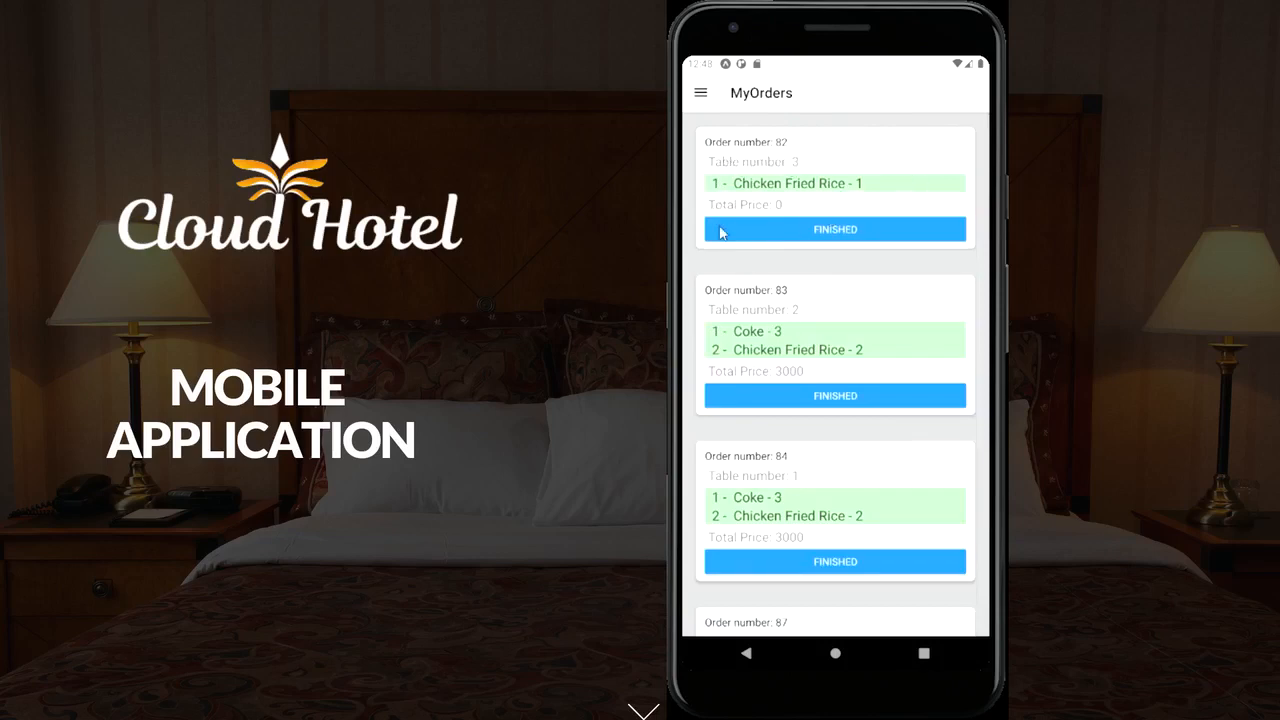
# Mark order 88 as finished in MyOrders and confirm it appears among finished orders
pyautogui.scroll(-4, 777, 388)
pyautogui.scroll(5, 780, 532)
pyautogui.scroll(-3, 819, 486)
pyautogui.scroll(-2, 819, 486)
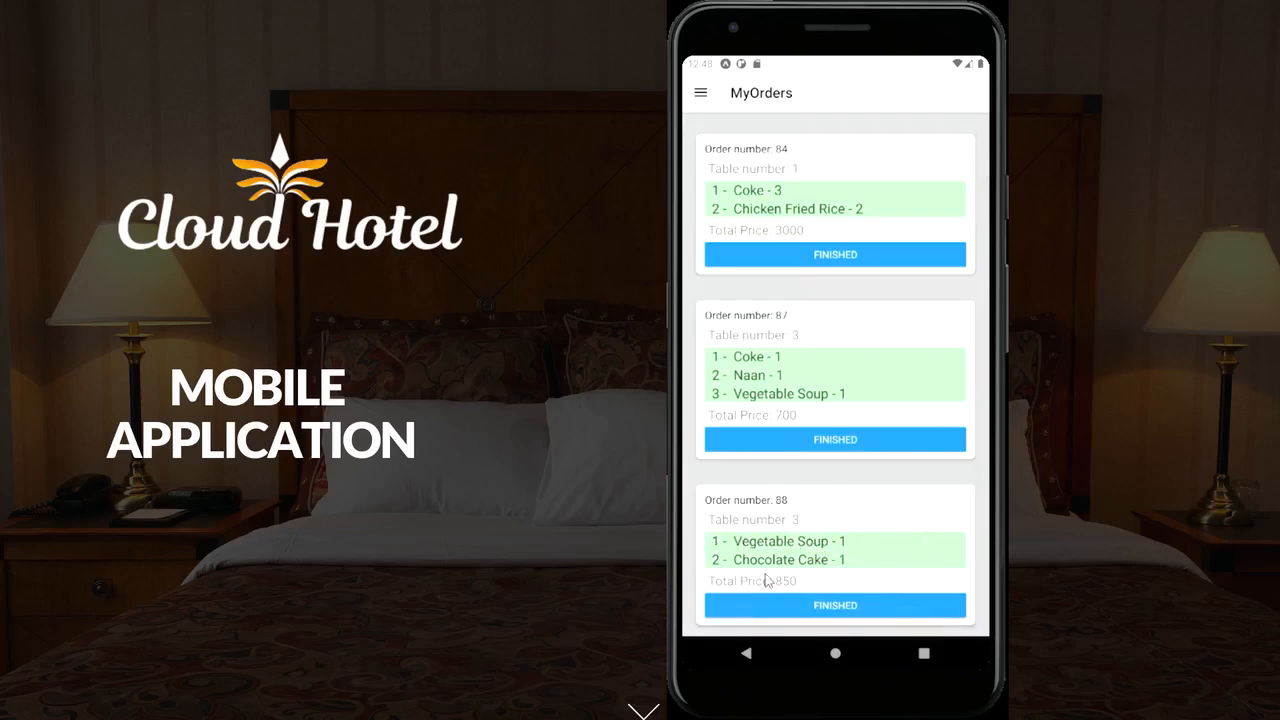
pyautogui.click(836, 610)
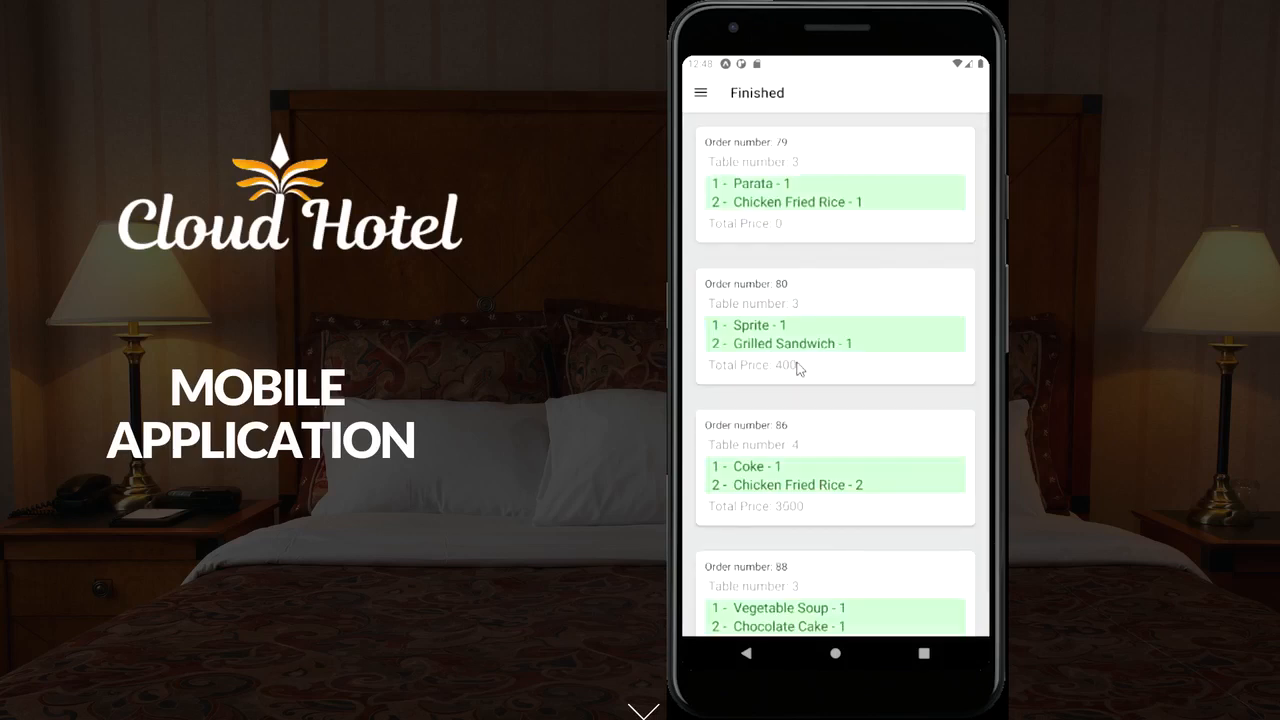
pyautogui.scroll(-1, 797, 368)
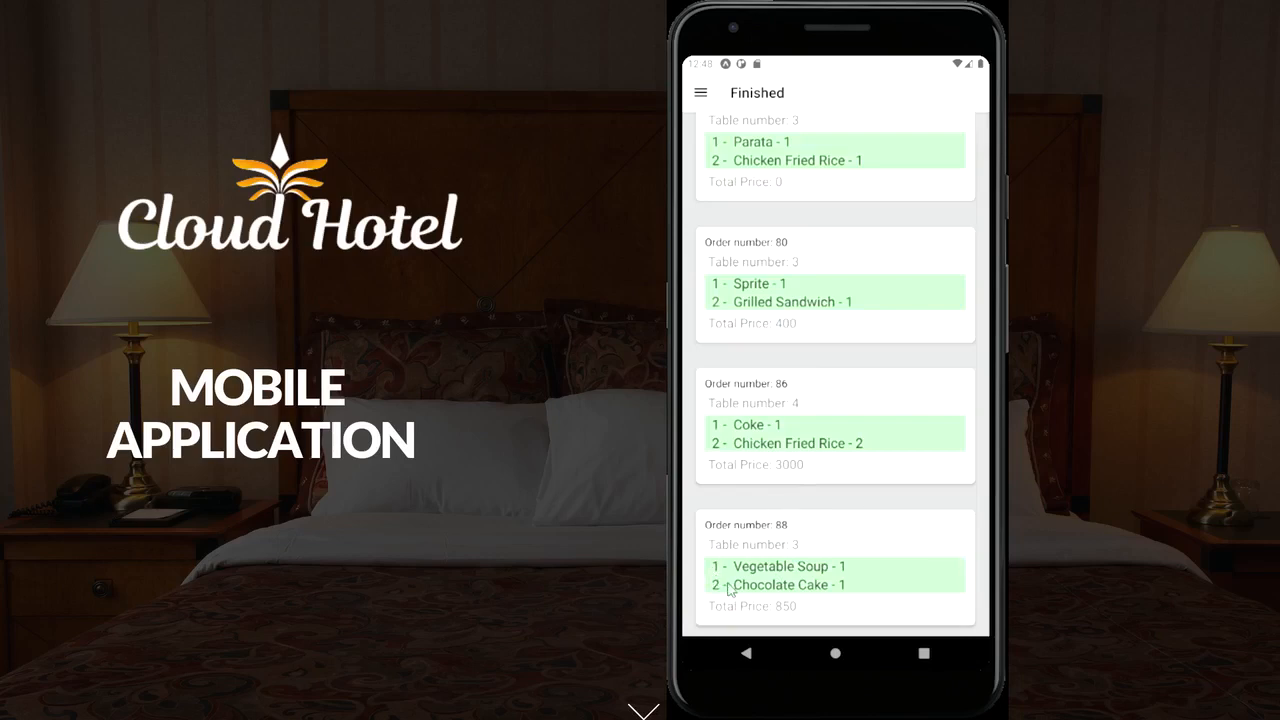
pyautogui.scroll(1, 878, 350)
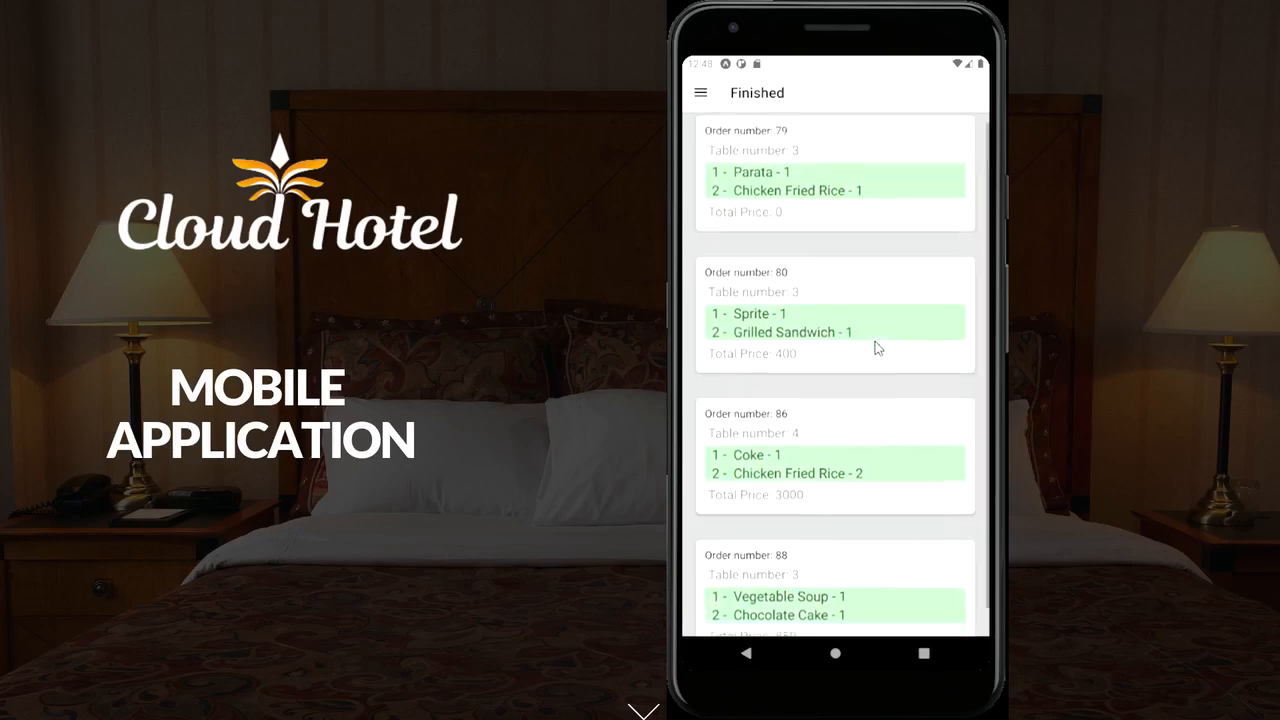
pyautogui.scroll(-1, 876, 347)
pyautogui.scroll(1, 877, 349)
pyautogui.click(701, 92)
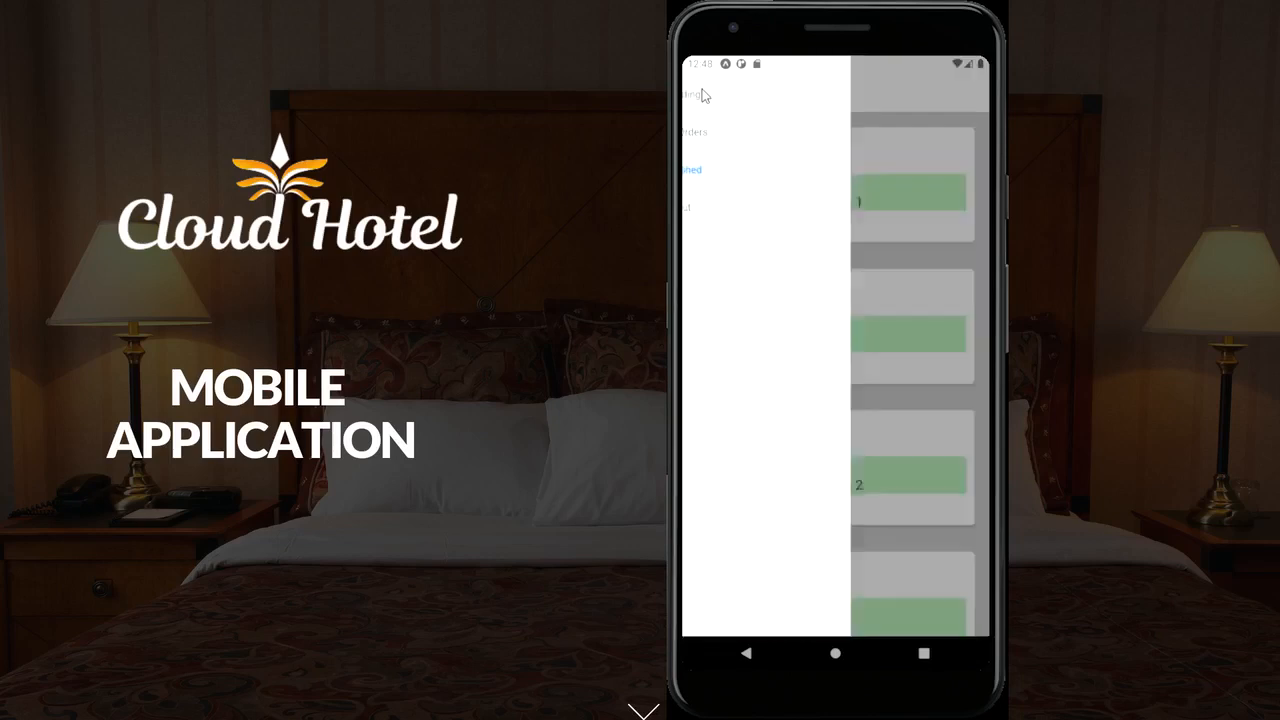
# Edit the profile's first name and user name in About, save, then return to Pending
pyautogui.click(725, 210)
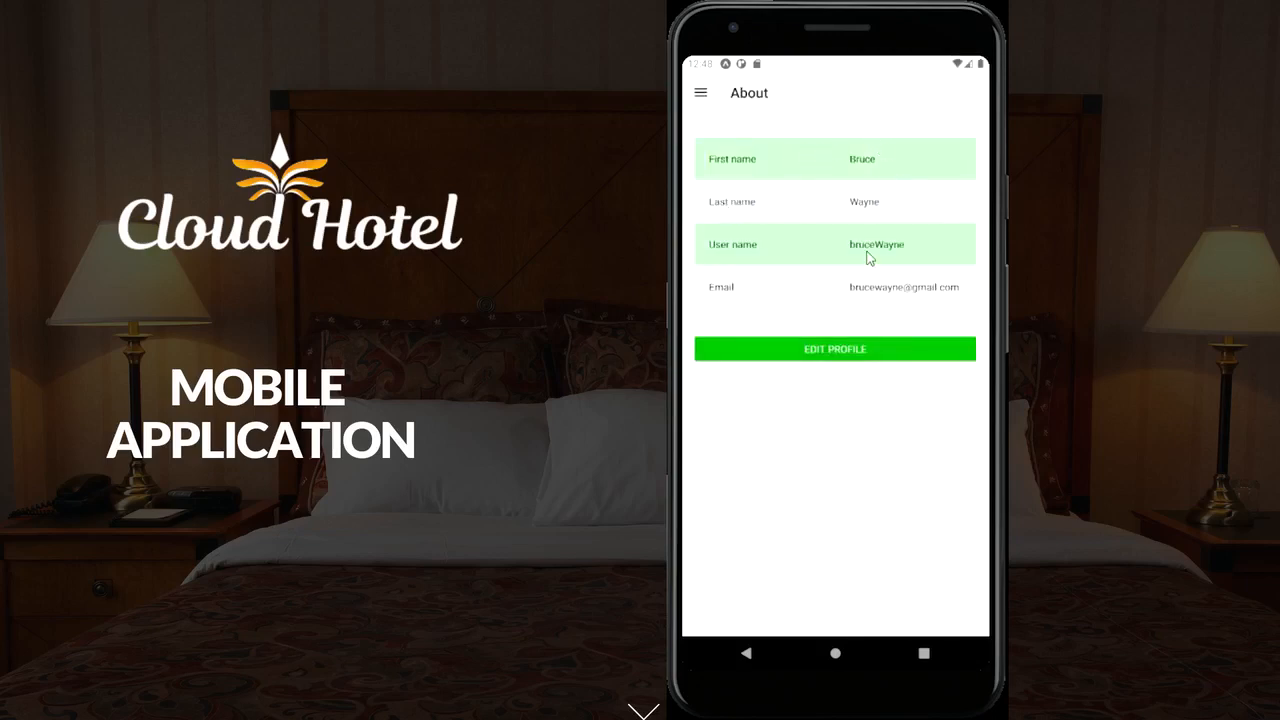
pyautogui.click(830, 349)
pyautogui.click(895, 163)
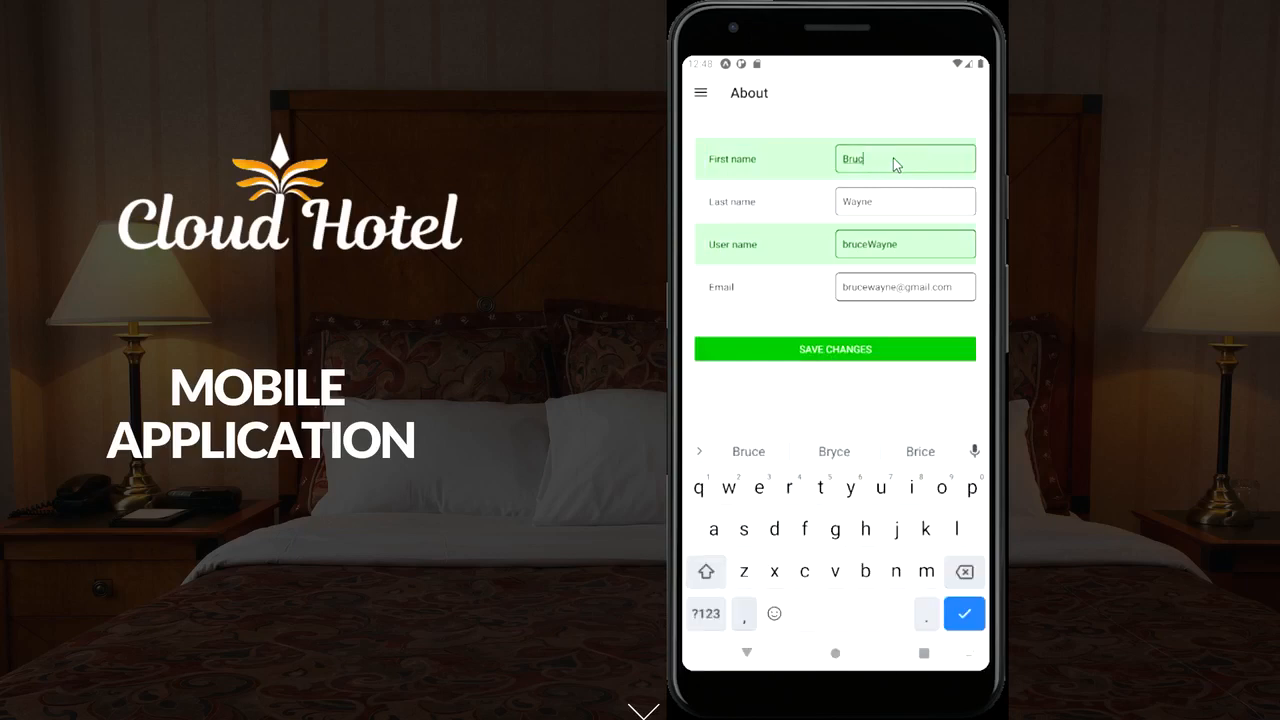
pyautogui.press('BackSpace')
pyautogui.press('BackSpace')
pyautogui.press('BackSpace')
pyautogui.press('BackSpace')
pyautogui.press('BackSpace')
pyautogui.write('super')
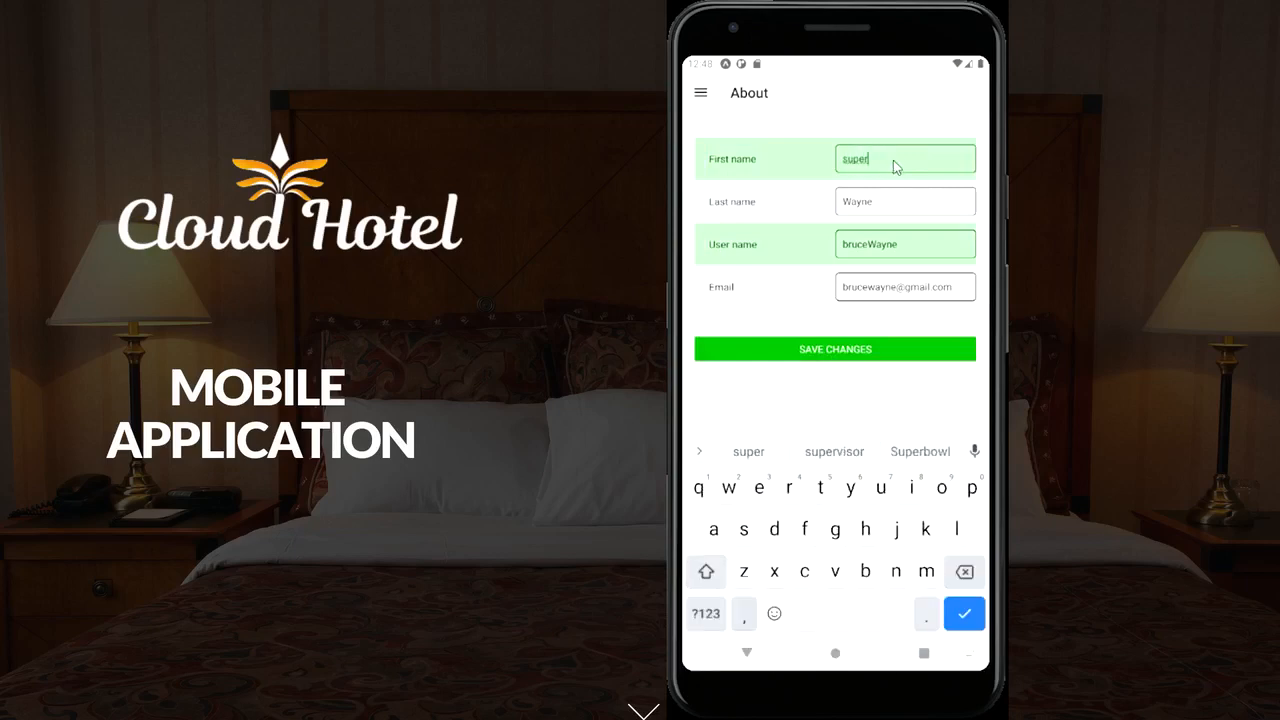
pyautogui.click(905, 244)
pyautogui.press('BackSpace')
pyautogui.press('BackSpace')
pyautogui.press('BackSpace')
pyautogui.press('BackSpace')
pyautogui.press('BackSpace')
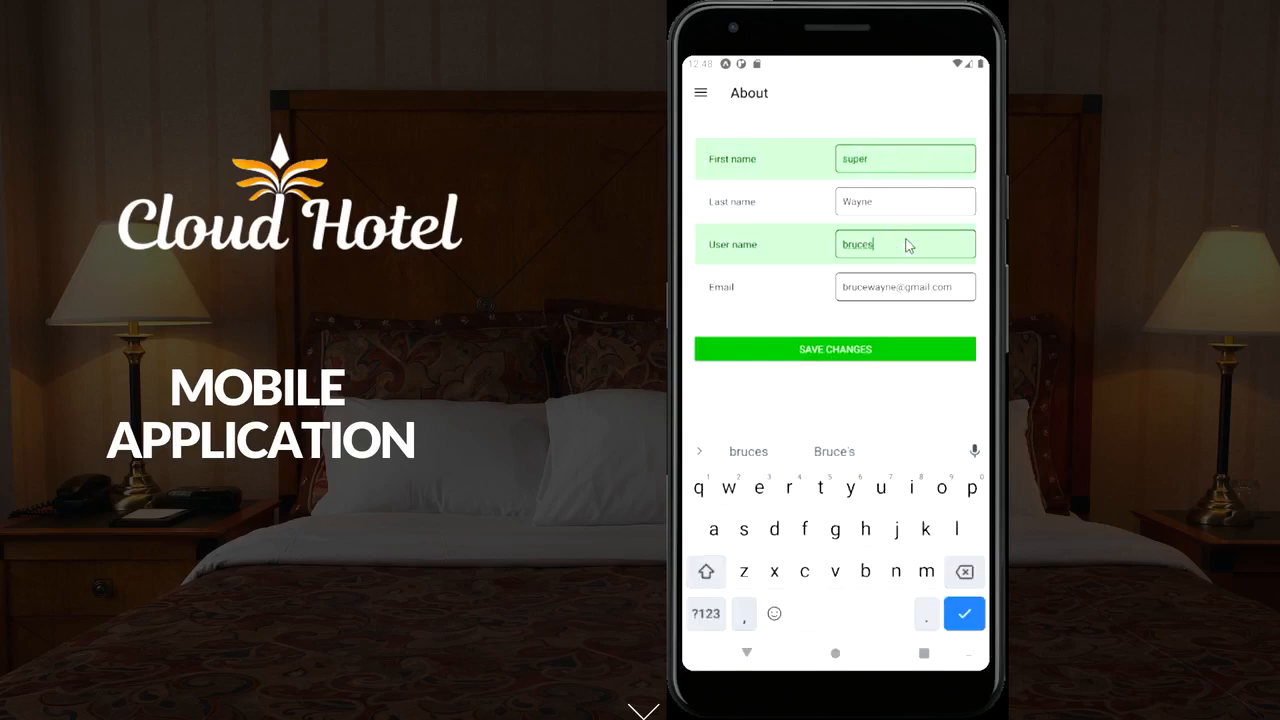
pyautogui.write('super')
pyautogui.click(872, 349)
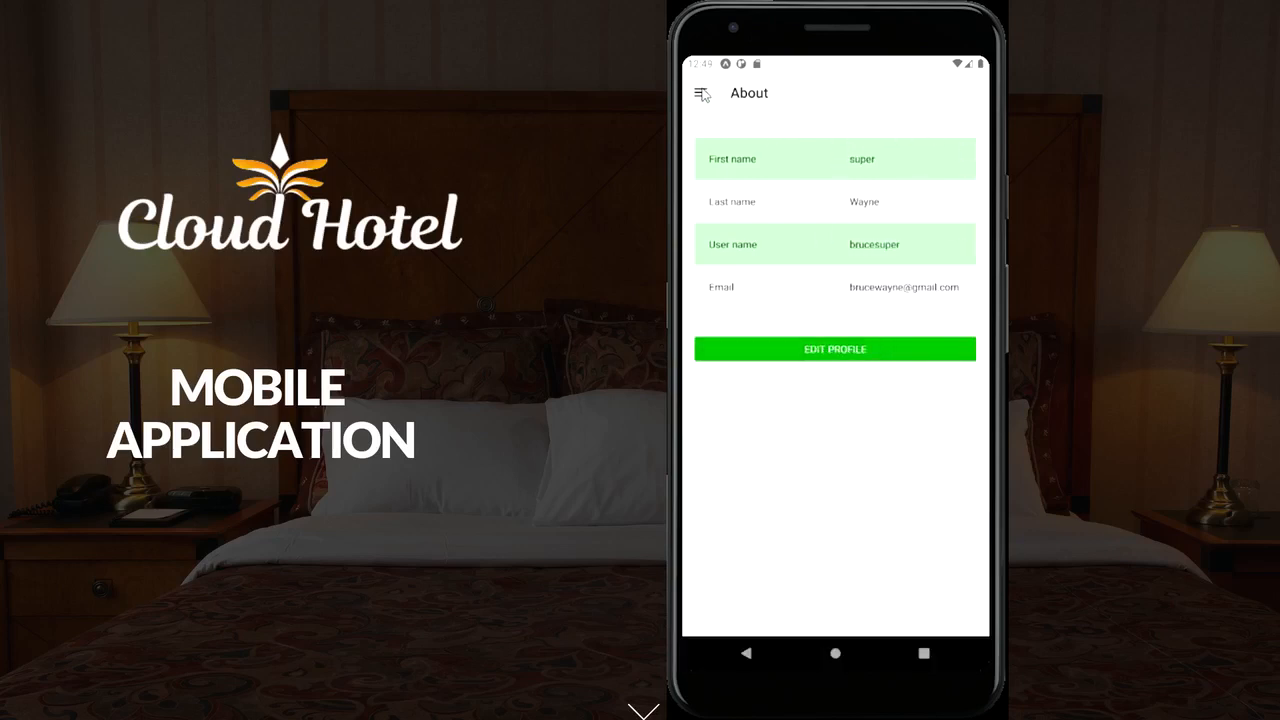
pyautogui.click(701, 92)
pyautogui.click(703, 94)
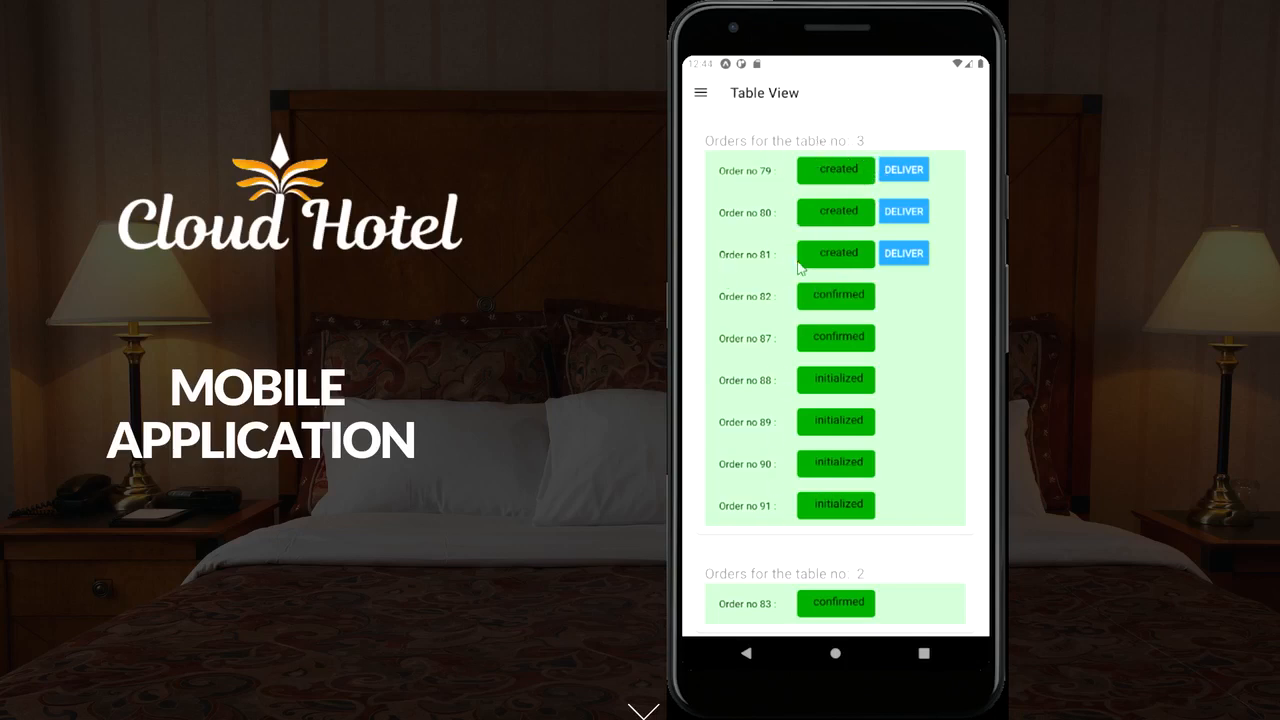
# Send table 3's order 81 out for delivery, then mark it delivered
pyautogui.scroll(-5, 800, 266)
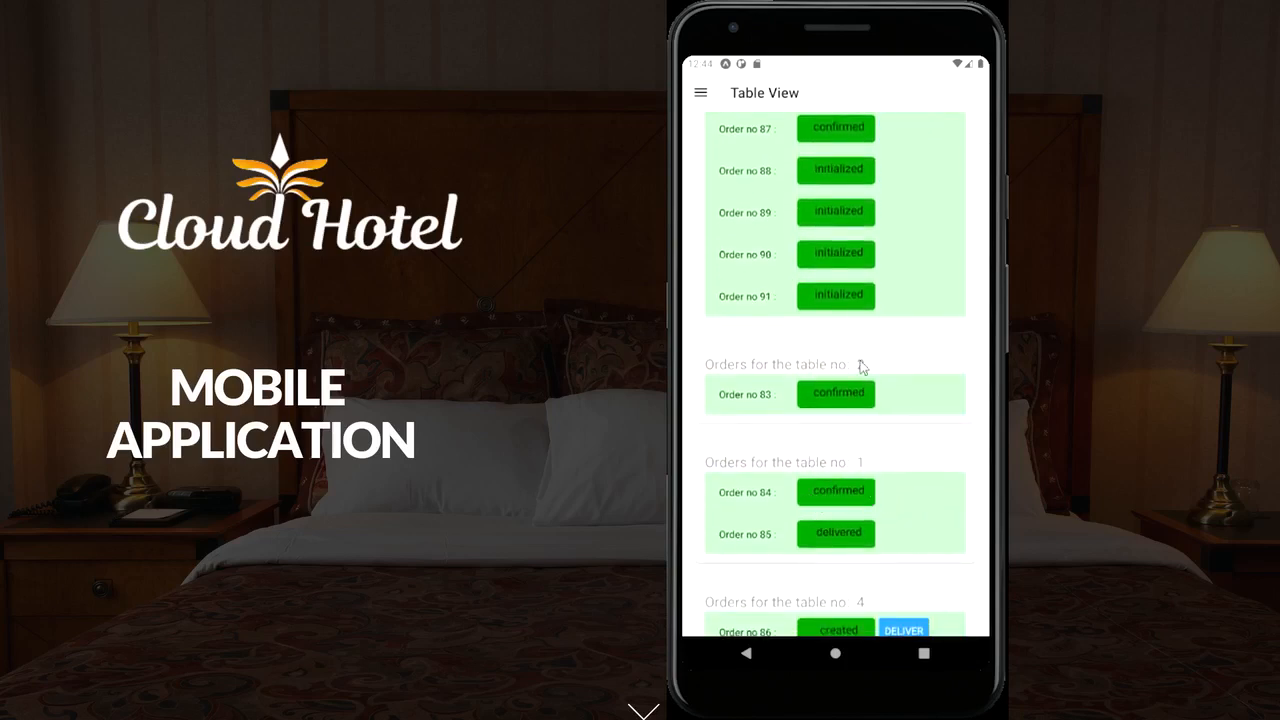
pyautogui.scroll(4, 864, 302)
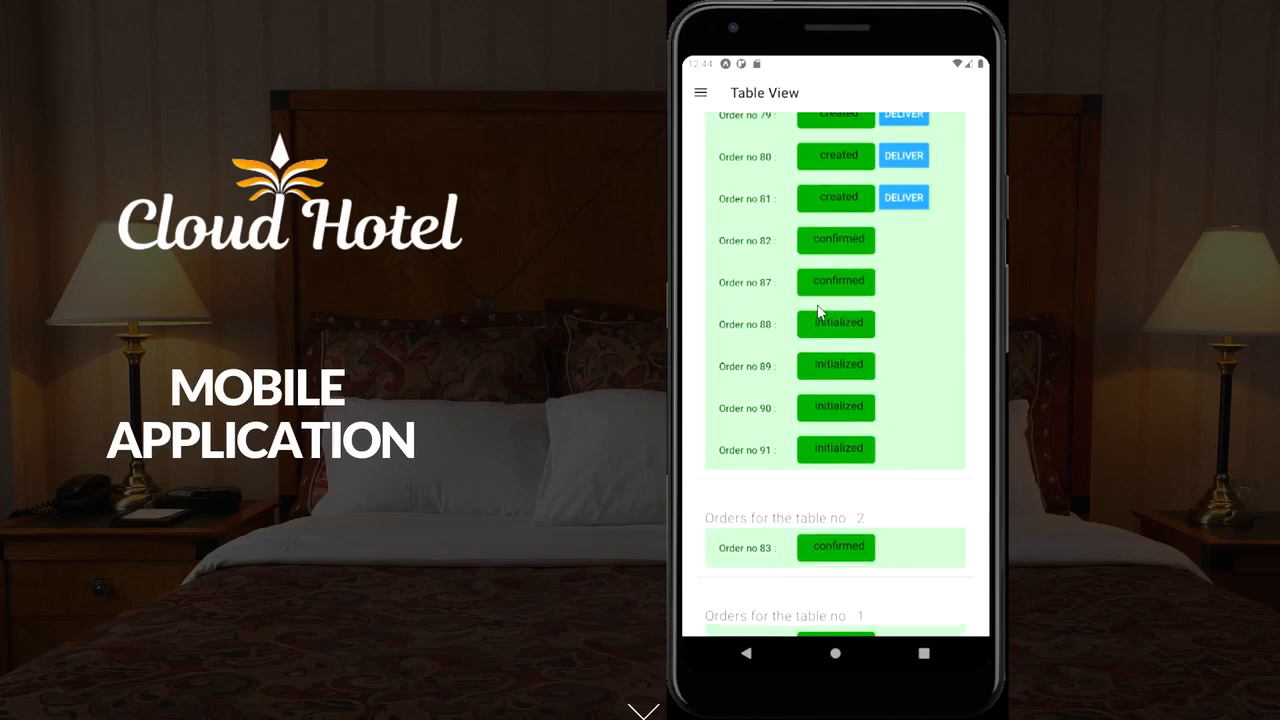
pyautogui.scroll(2, 820, 305)
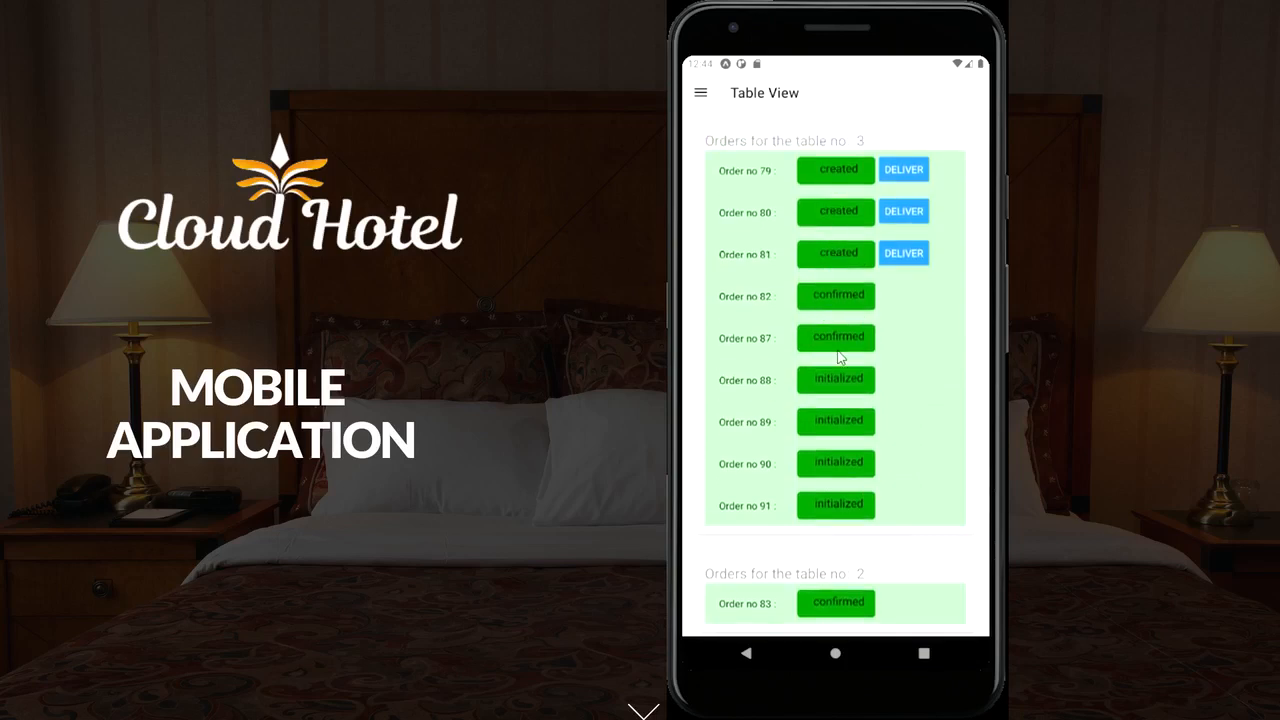
pyautogui.click(907, 263)
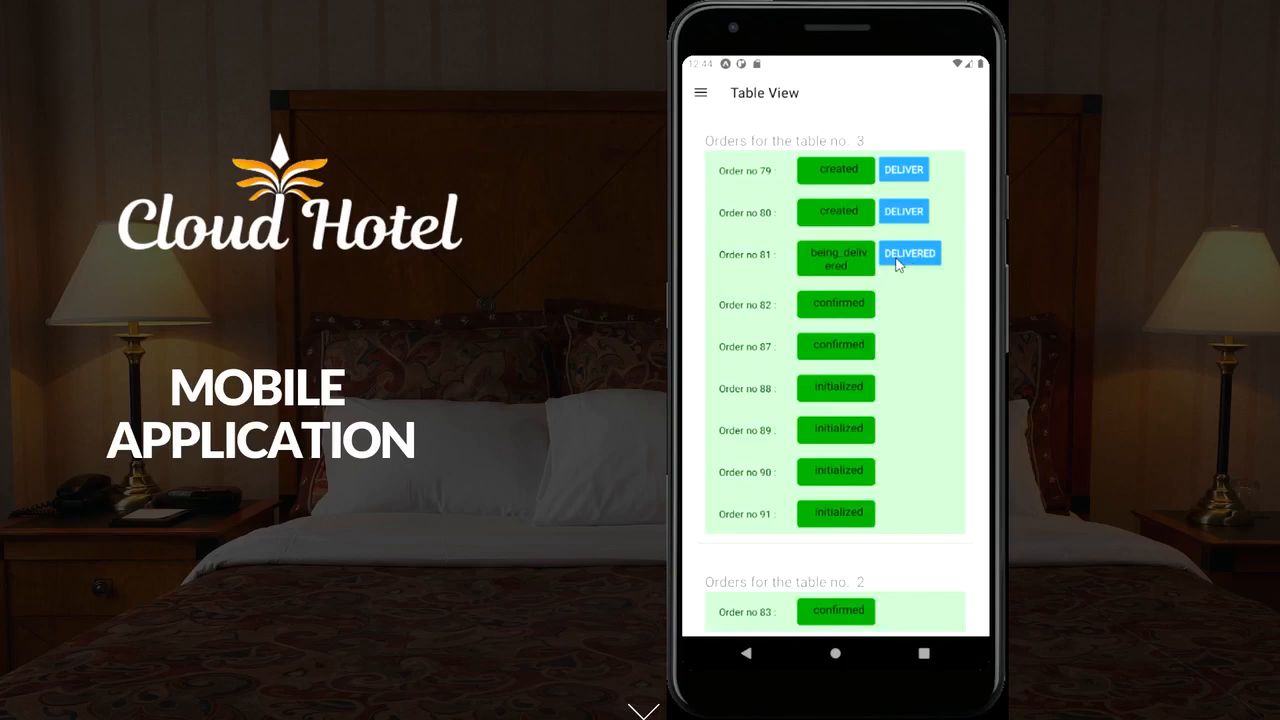
pyautogui.click(897, 263)
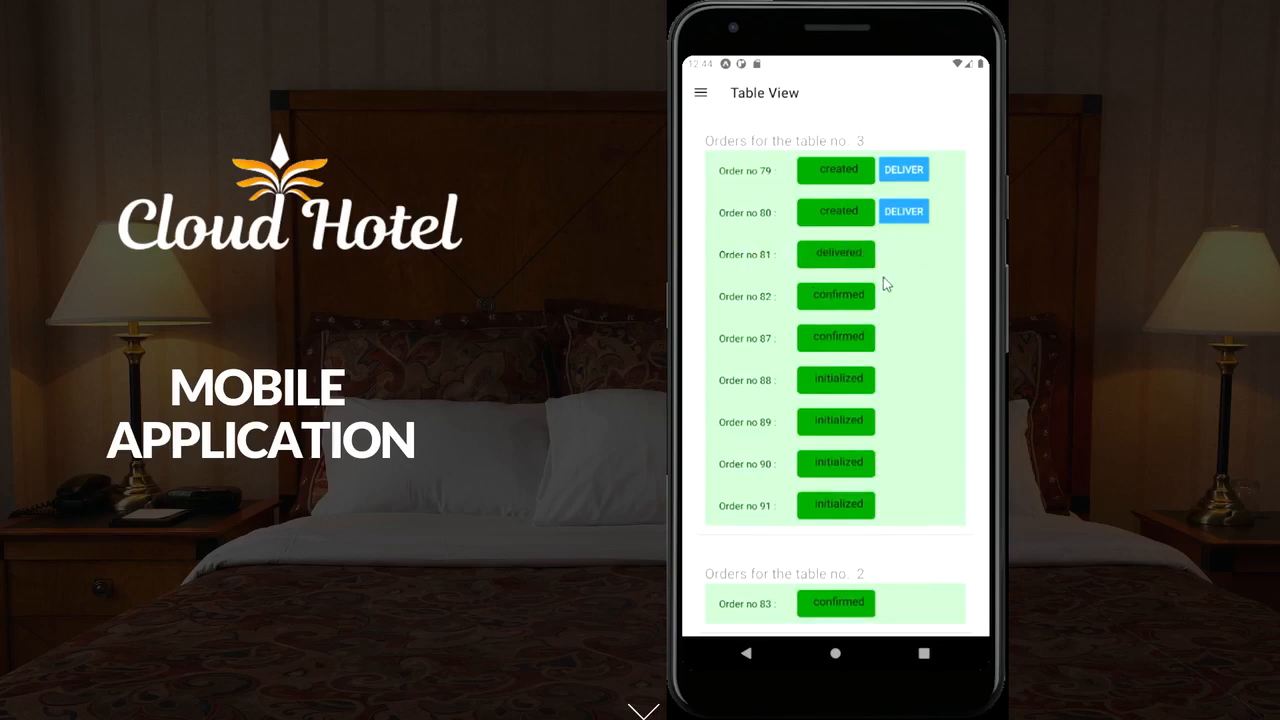
# Retype the profile's first and last name in About with a new name and save
pyautogui.click(705, 100)
pyautogui.click(712, 132)
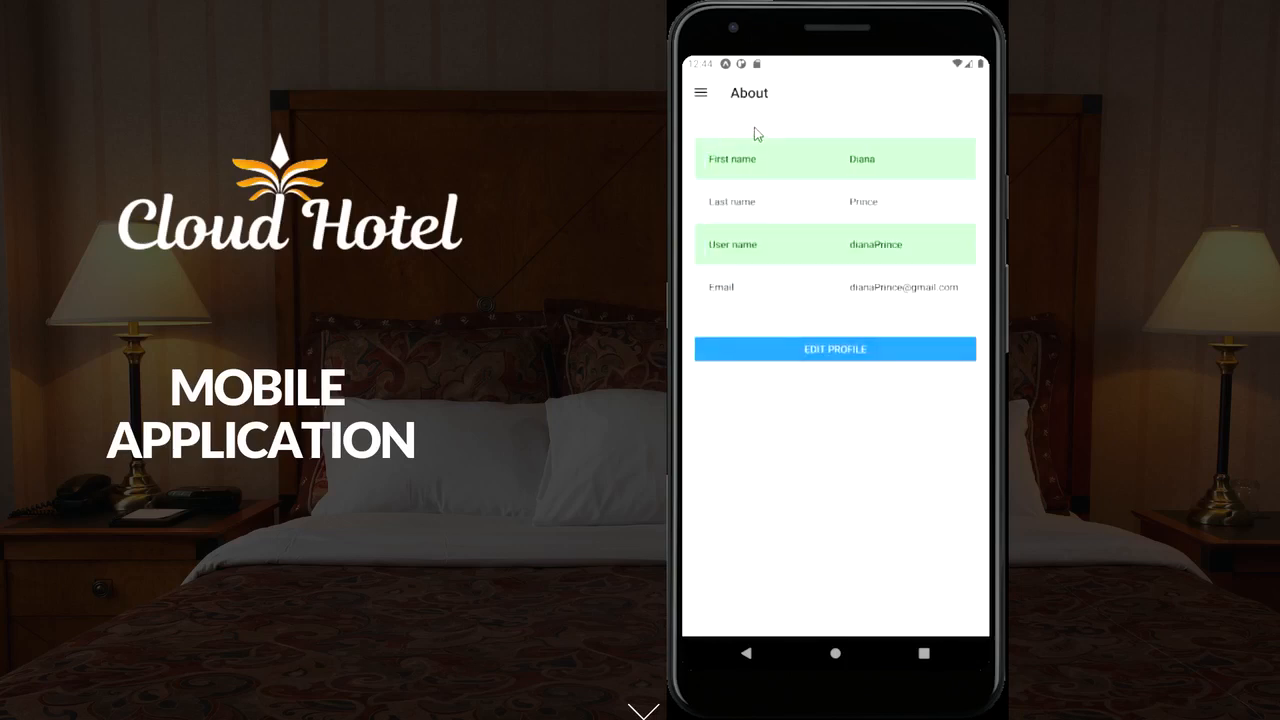
pyautogui.click(843, 345)
pyautogui.click(892, 160)
pyautogui.press('BackSpace')
pyautogui.press('BackSpace')
pyautogui.press('BackSpace')
pyautogui.press('BackSpace')
pyautogui.press('BackSpace')
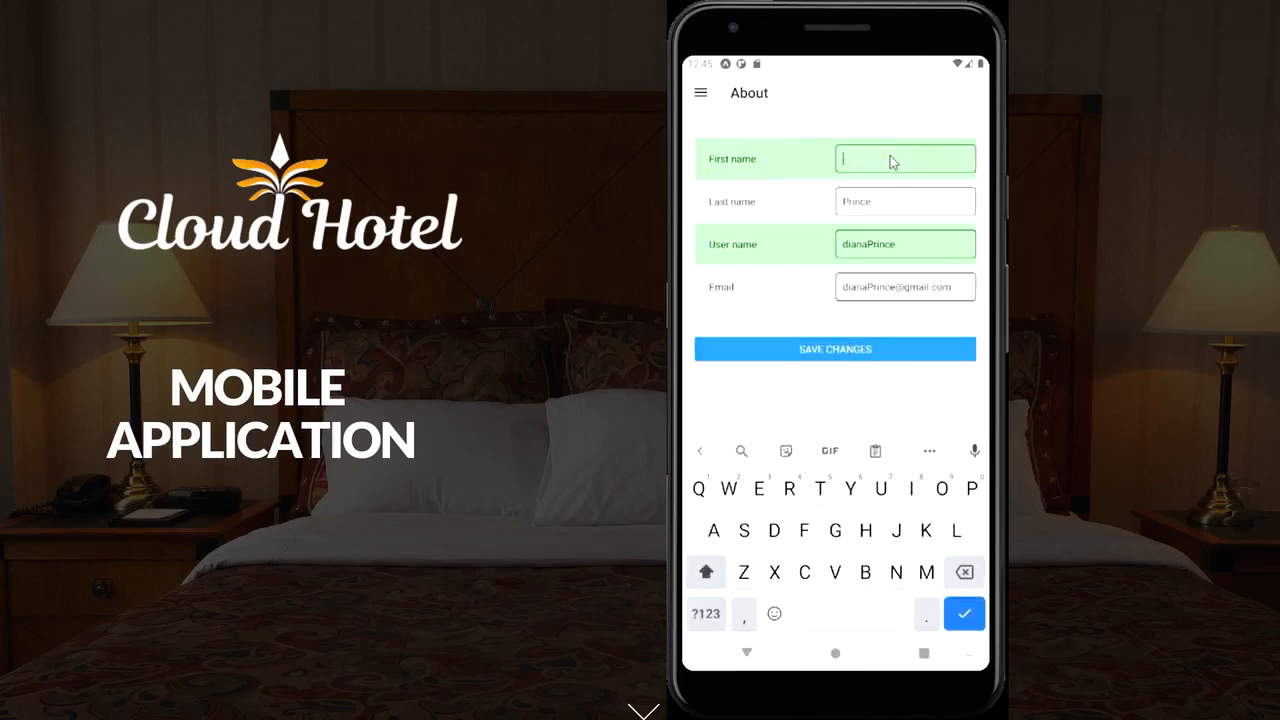
pyautogui.write('mike')
pyautogui.click(890, 197)
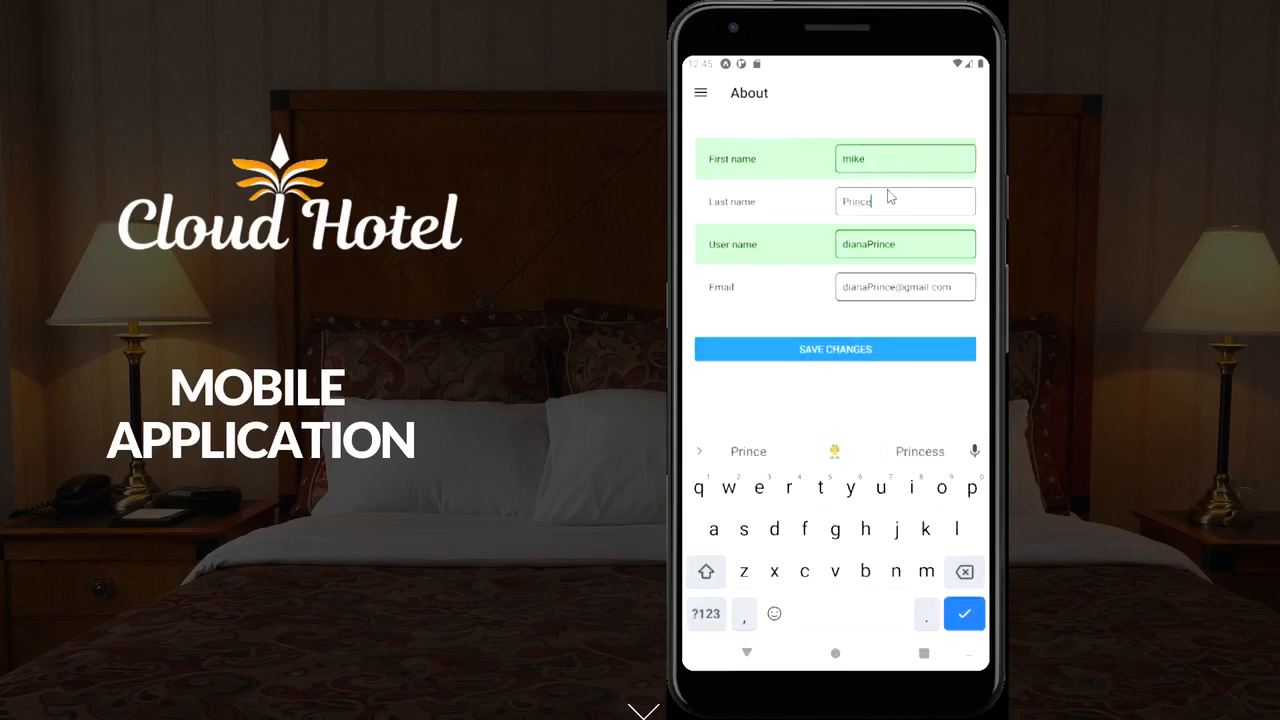
pyautogui.press('BackSpace')
pyautogui.press('BackSpace')
pyautogui.press('BackSpace')
pyautogui.press('BackSpace')
pyautogui.press('BackSpace')
pyautogui.press('BackSpace')
pyautogui.write('tyson')
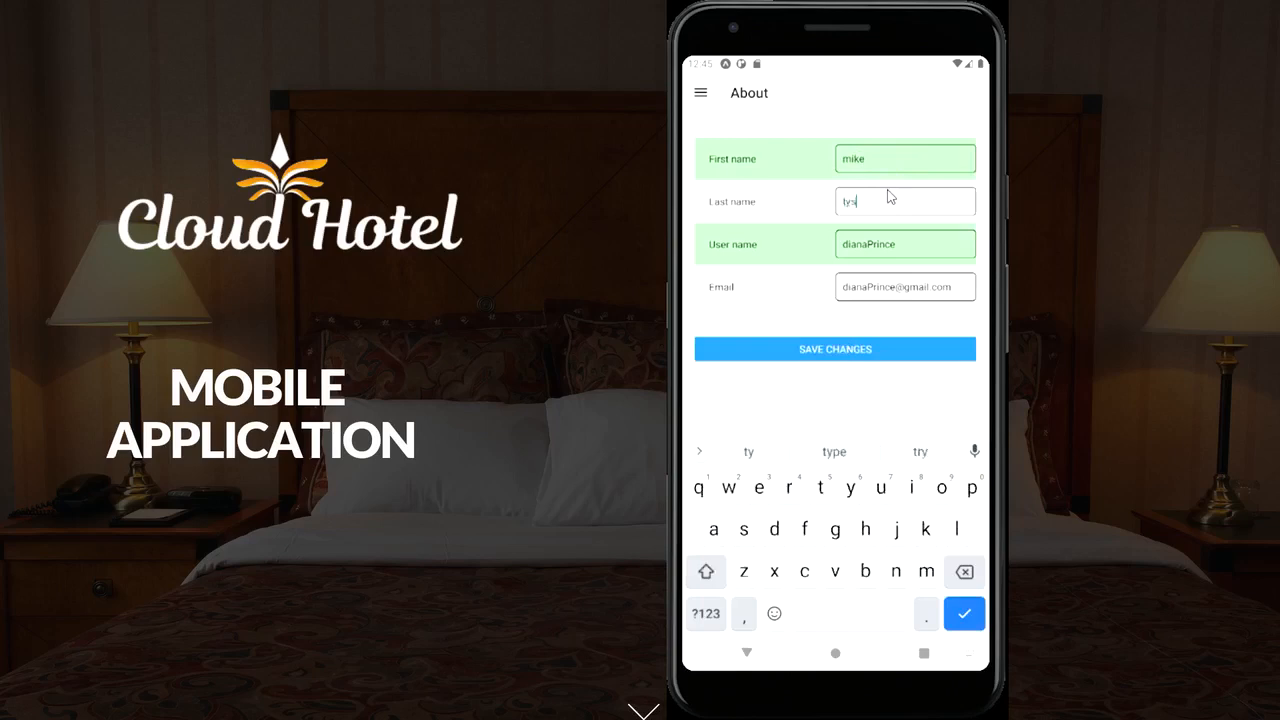
pyautogui.click(858, 350)
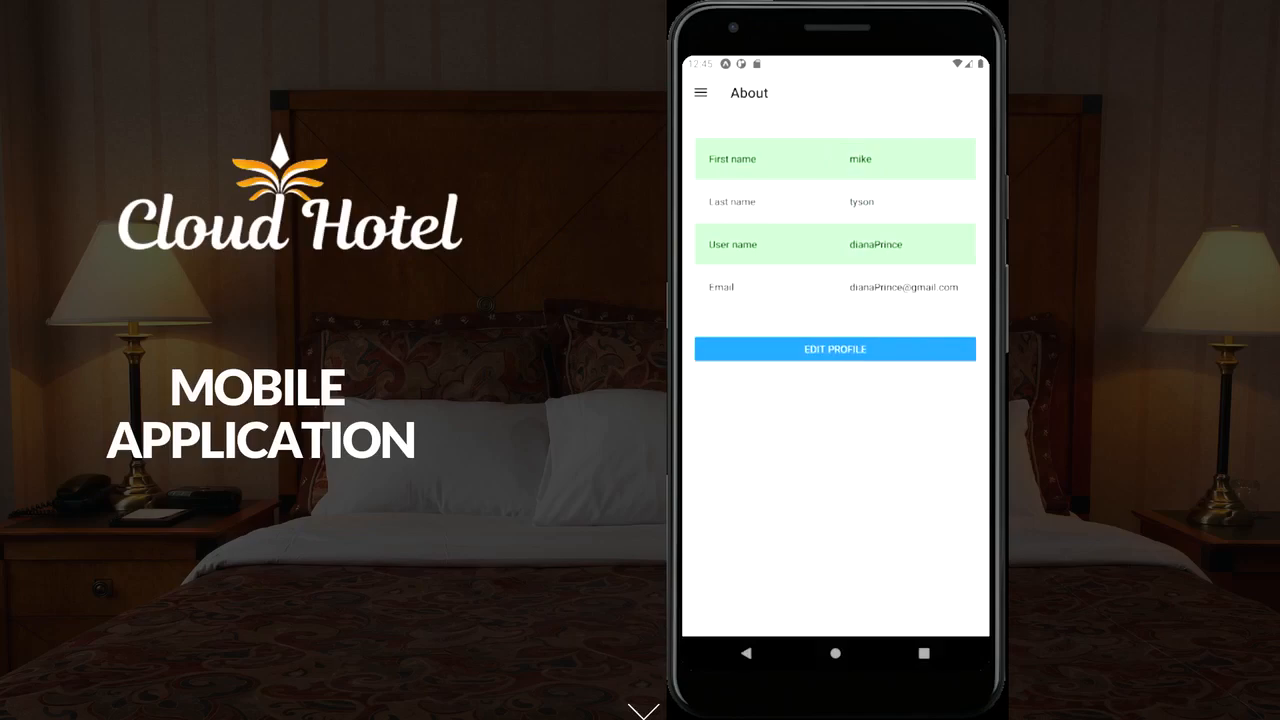